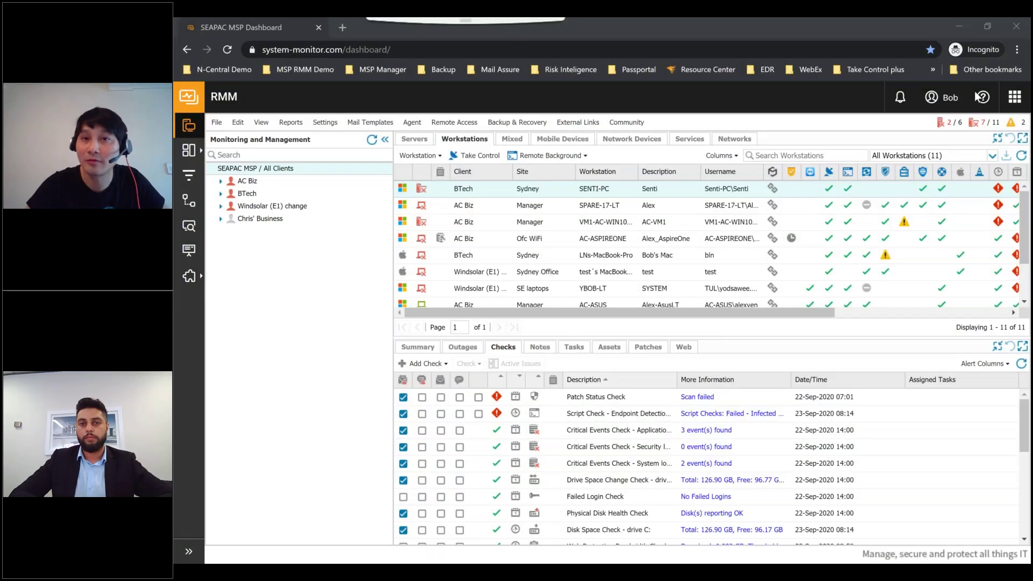
{"action": "left_click", "coordinate": [845, 22]}
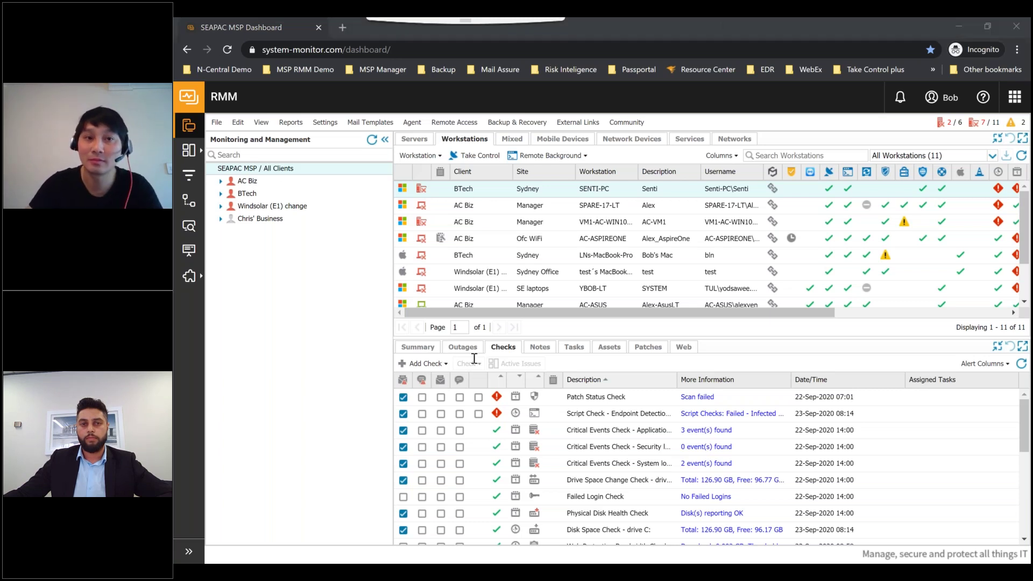
{"action": "left_click", "coordinate": [913, 24]}
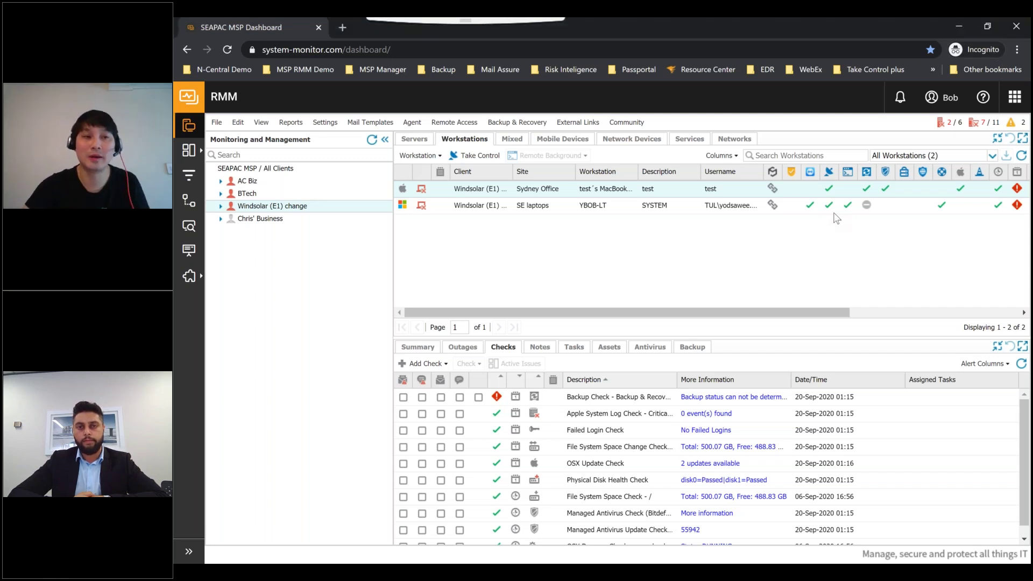
- Open Integration Management and show the management options for Endpoint Detection & Response
{"action": "mouse_move", "coordinate": [198, 280]}
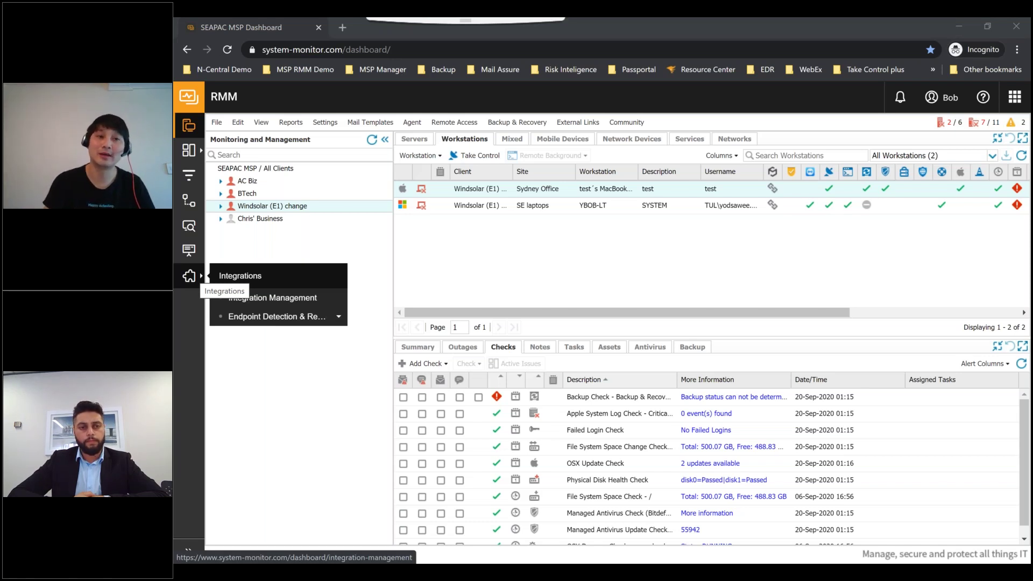
{"action": "left_click", "coordinate": [248, 304]}
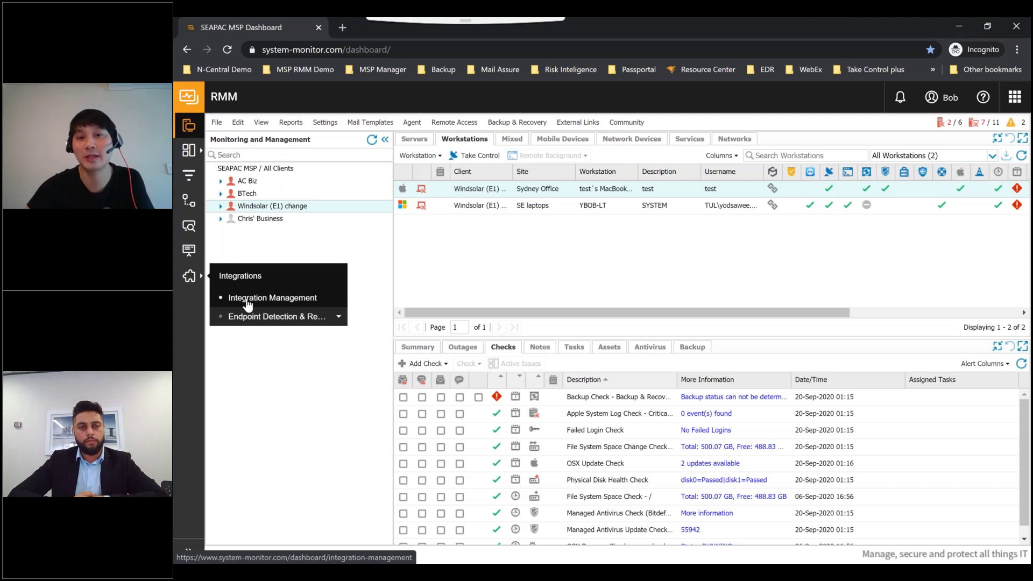
{"action": "left_click", "coordinate": [247, 304]}
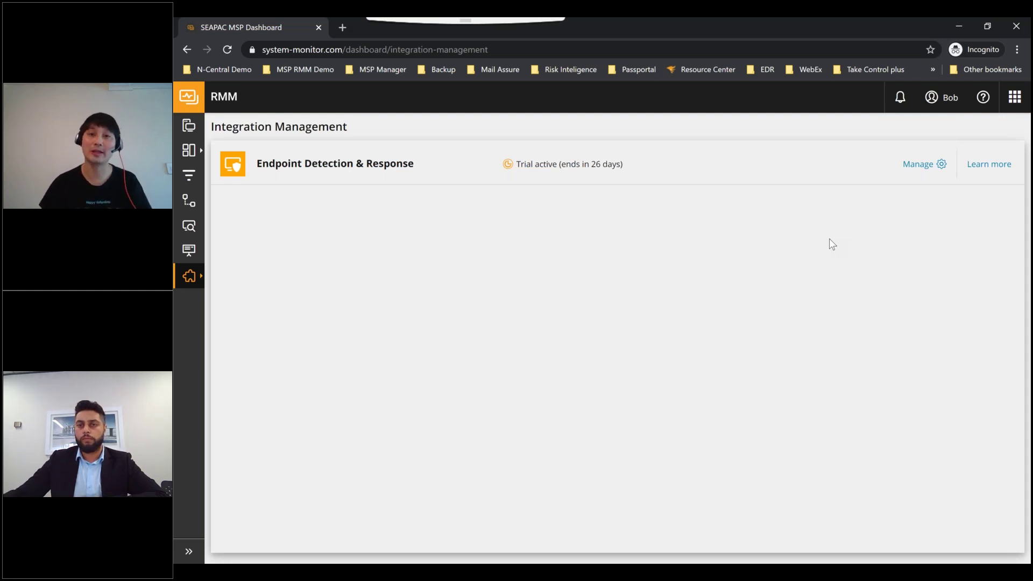
{"action": "left_click_drag", "start_coordinate": [211, 129], "coordinate": [311, 129]}
{"action": "left_click", "coordinate": [914, 164]}
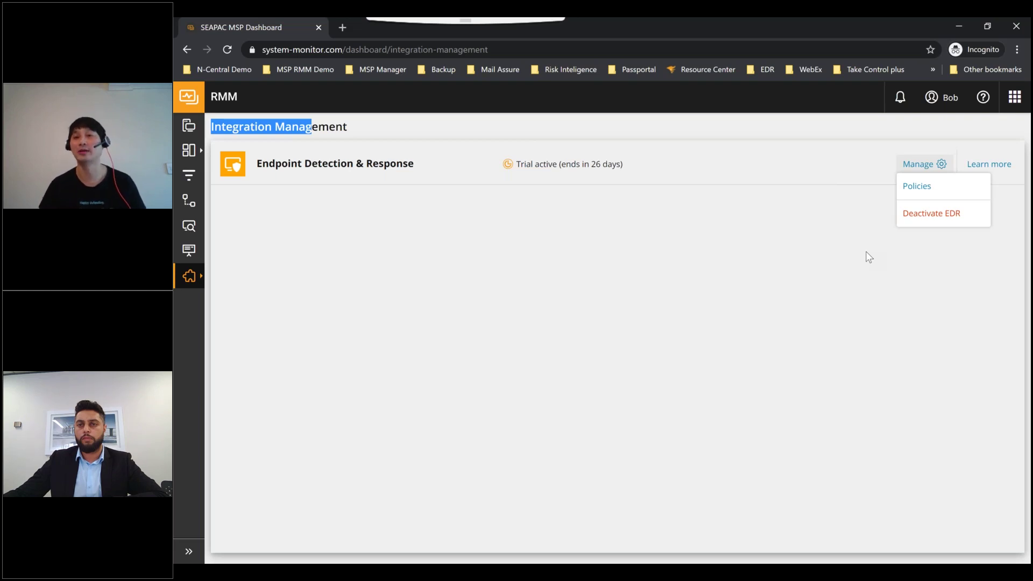
- Open the Policies list of the Endpoint Detection & Response integration
{"action": "mouse_move", "coordinate": [188, 284]}
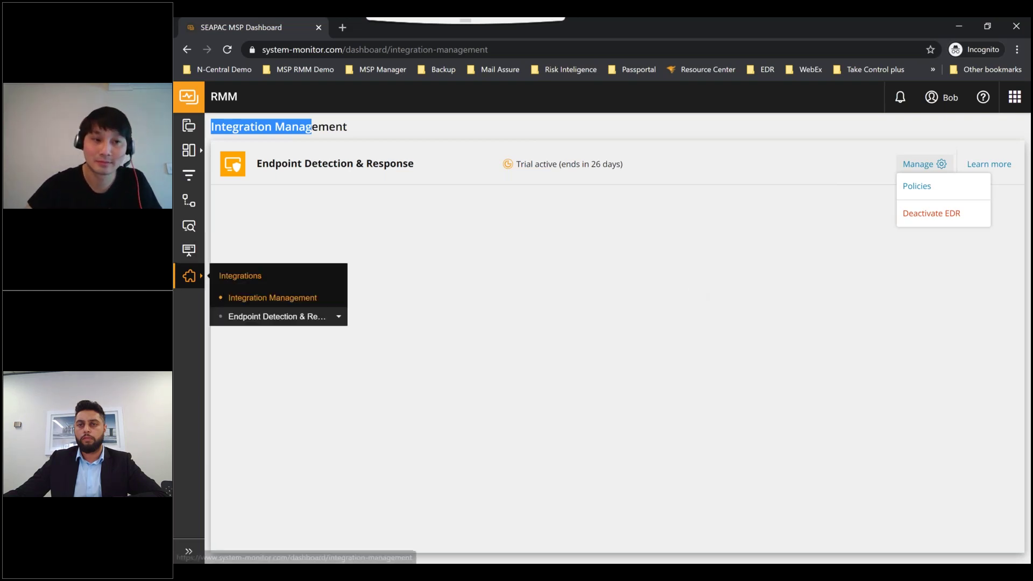
{"action": "left_click", "coordinate": [267, 320]}
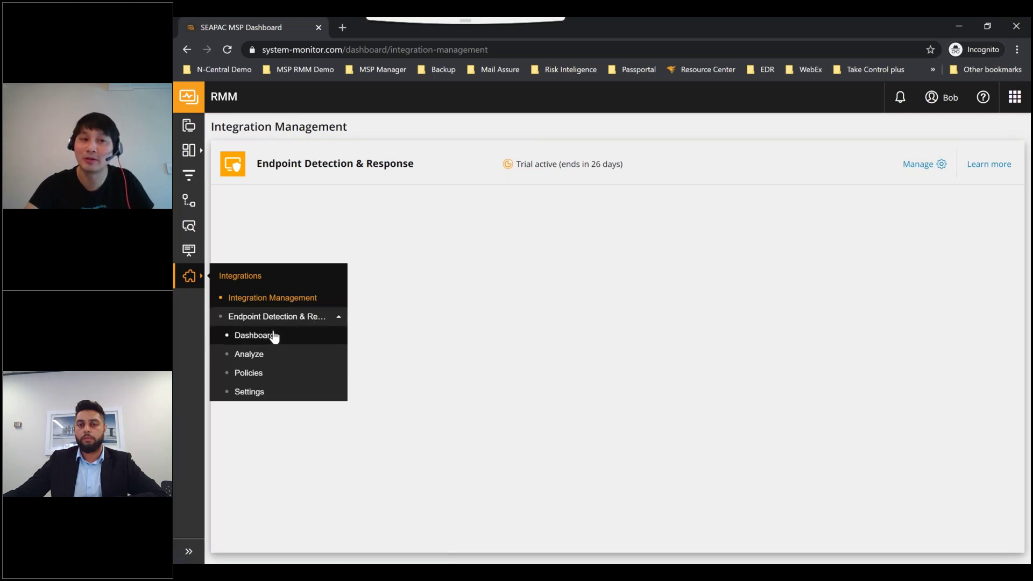
{"action": "left_click", "coordinate": [258, 384]}
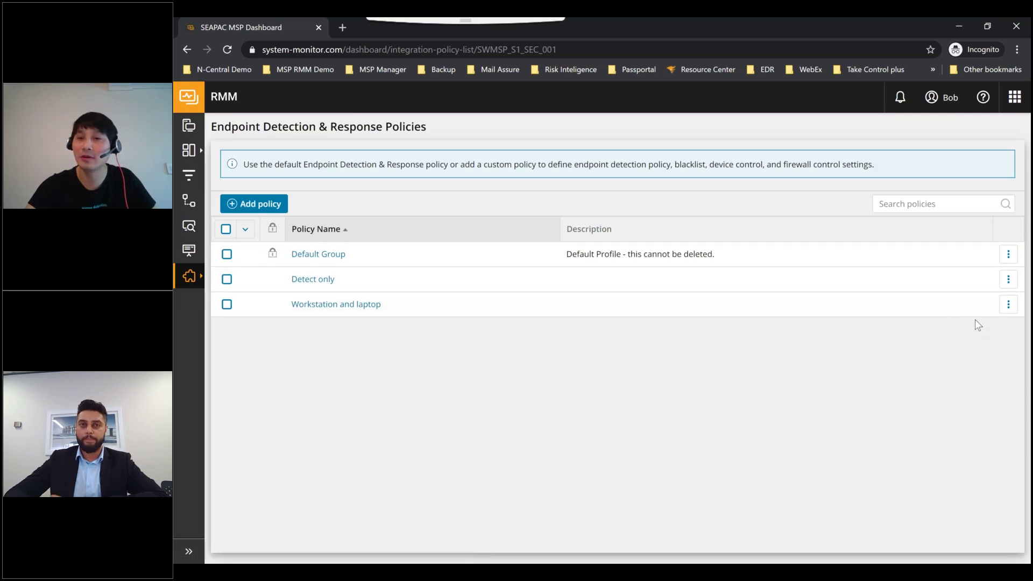
{"action": "left_click", "coordinate": [1008, 305]}
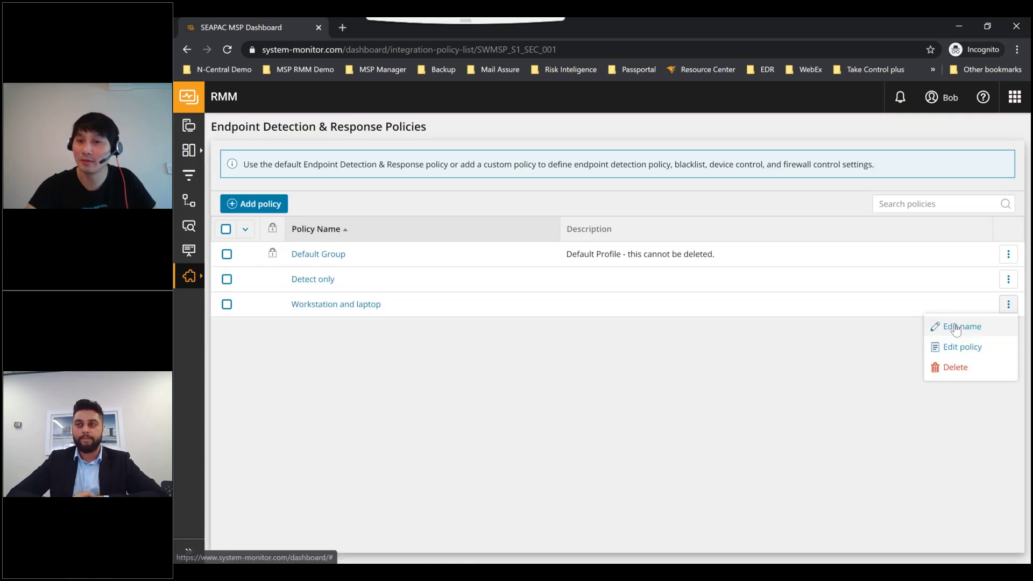
{"action": "left_click", "coordinate": [935, 326]}
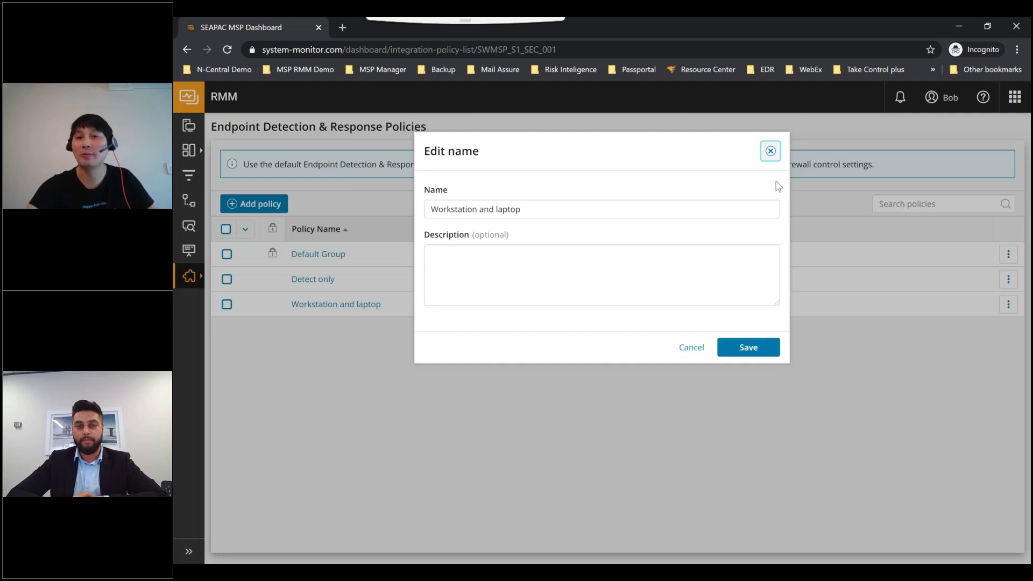
{"action": "left_click", "coordinate": [771, 151]}
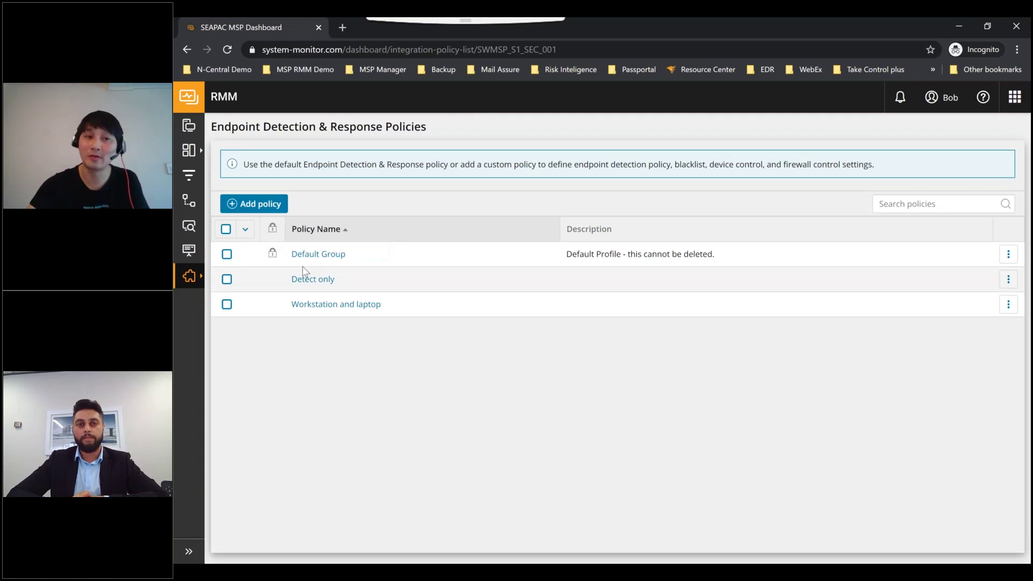
{"action": "left_click_drag", "start_coordinate": [350, 260], "coordinate": [290, 260]}
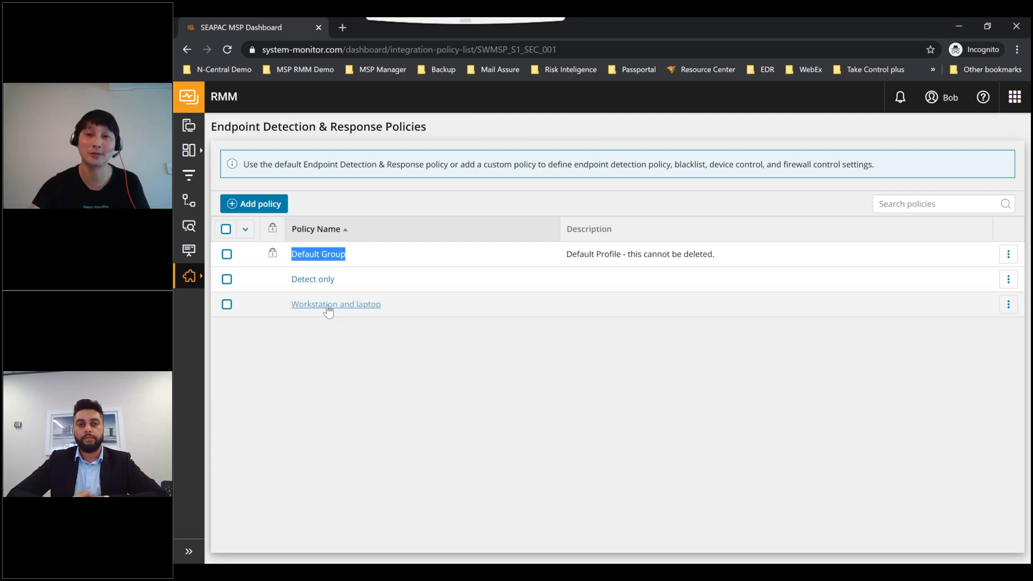
- Open the "Workstation and laptop" policy and make its inherited settings editable with Change Policy
{"action": "left_click", "coordinate": [328, 305]}
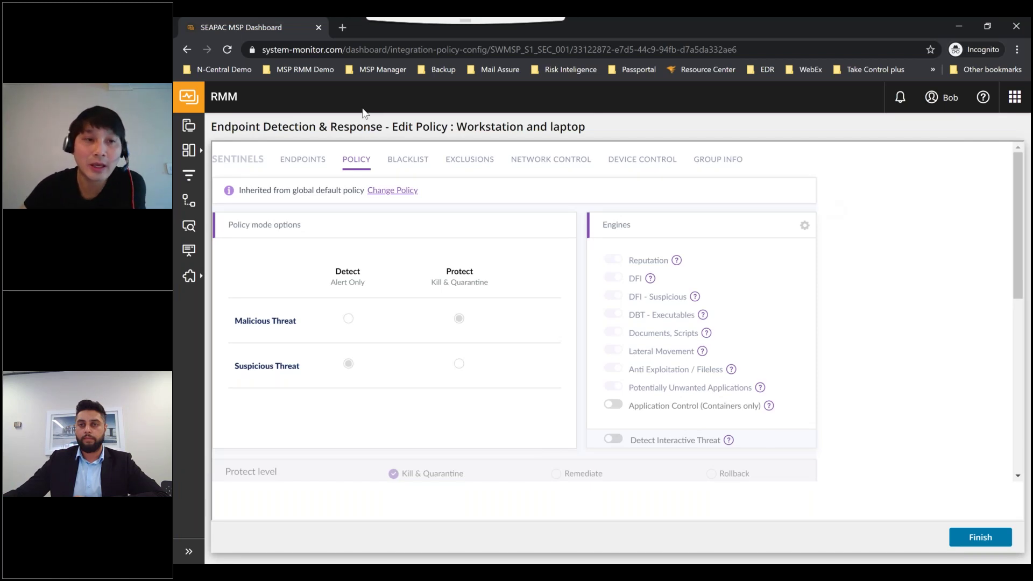
{"action": "left_click", "coordinate": [381, 193]}
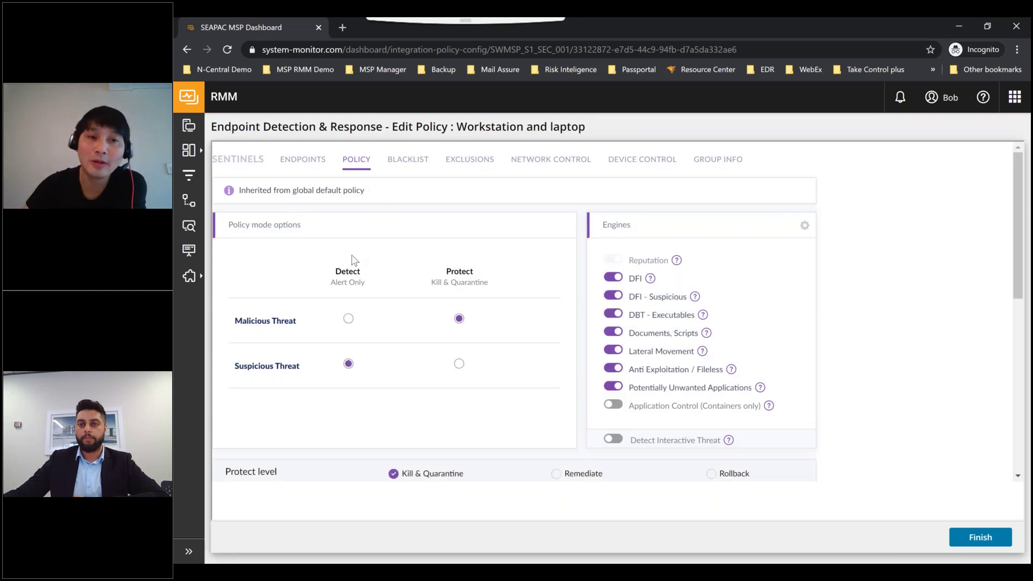
{"action": "scroll", "coordinate": [377, 269], "scroll_direction": "down", "scroll_amount": 1}
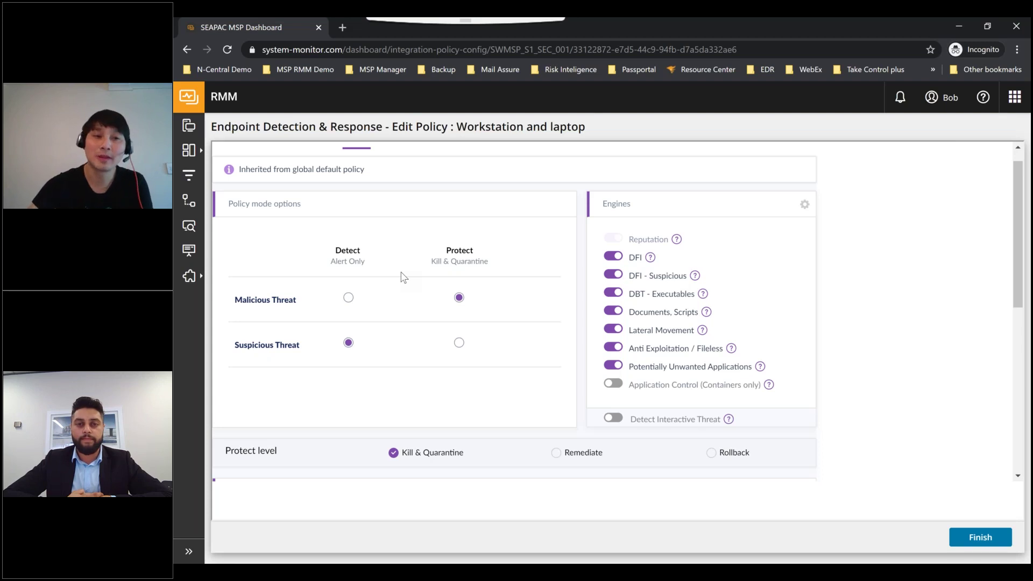
- Examine the Detect and Protect modes for malicious and suspicious threats, and the detection engines from Reputation to Anti Exploitation / Fileless
{"action": "left_click_drag", "start_coordinate": [297, 300], "coordinate": [255, 300]}
{"action": "left_click_drag", "start_coordinate": [430, 263], "coordinate": [454, 274]}
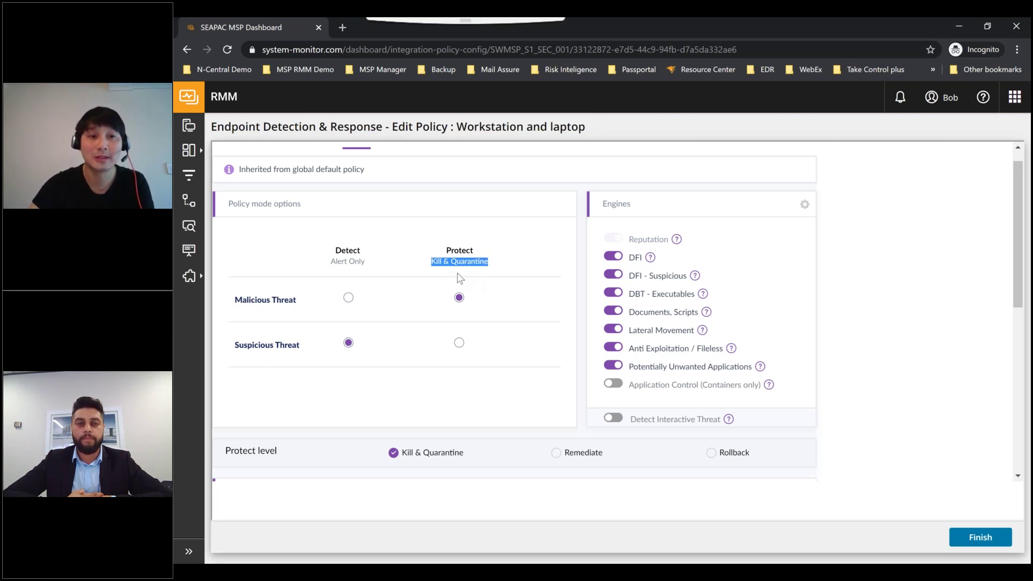
{"action": "left_click_drag", "start_coordinate": [300, 346], "coordinate": [242, 348]}
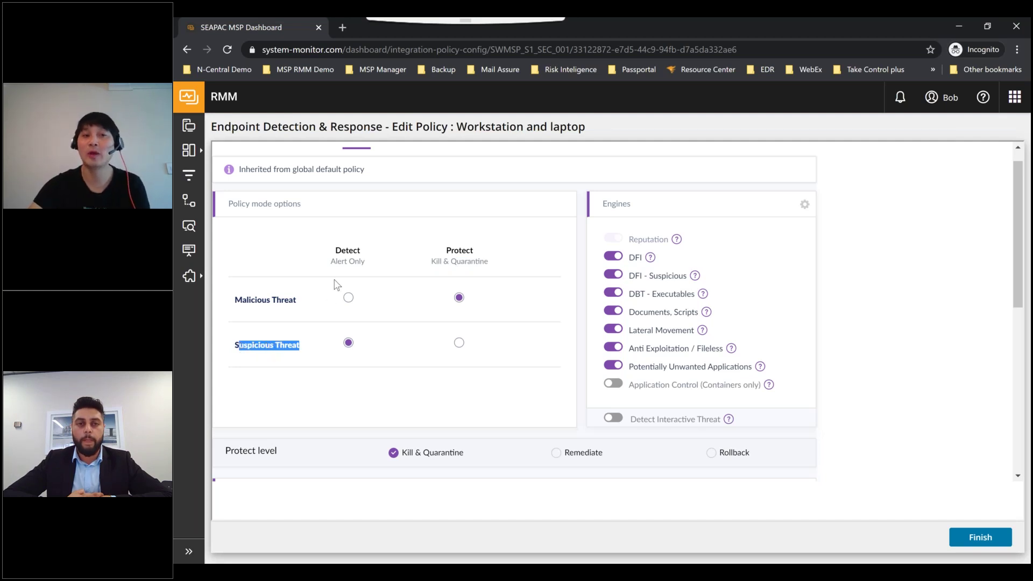
{"action": "double_click", "coordinate": [343, 261]}
{"action": "left_click_drag", "start_coordinate": [354, 262], "coordinate": [369, 270]}
{"action": "left_click", "coordinate": [369, 269]}
{"action": "double_click", "coordinate": [365, 254]}
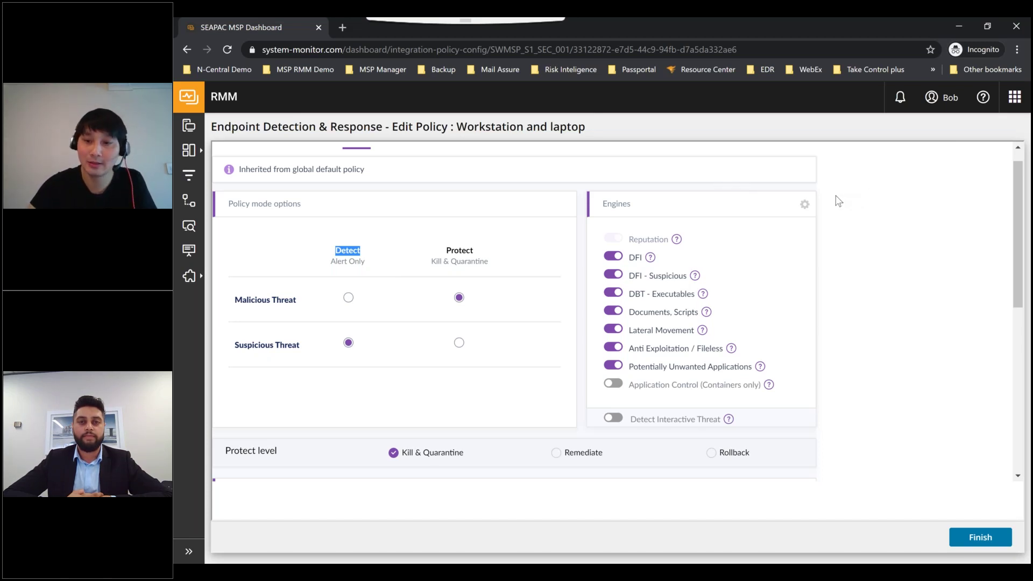
{"action": "left_click_drag", "start_coordinate": [602, 204], "coordinate": [627, 205]}
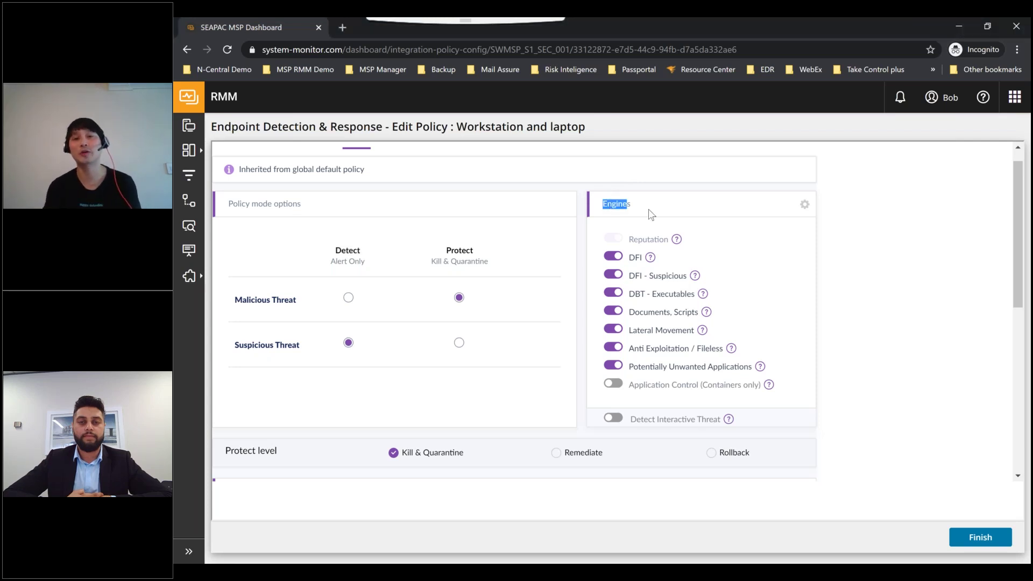
{"action": "left_click_drag", "start_coordinate": [633, 240], "coordinate": [650, 240]}
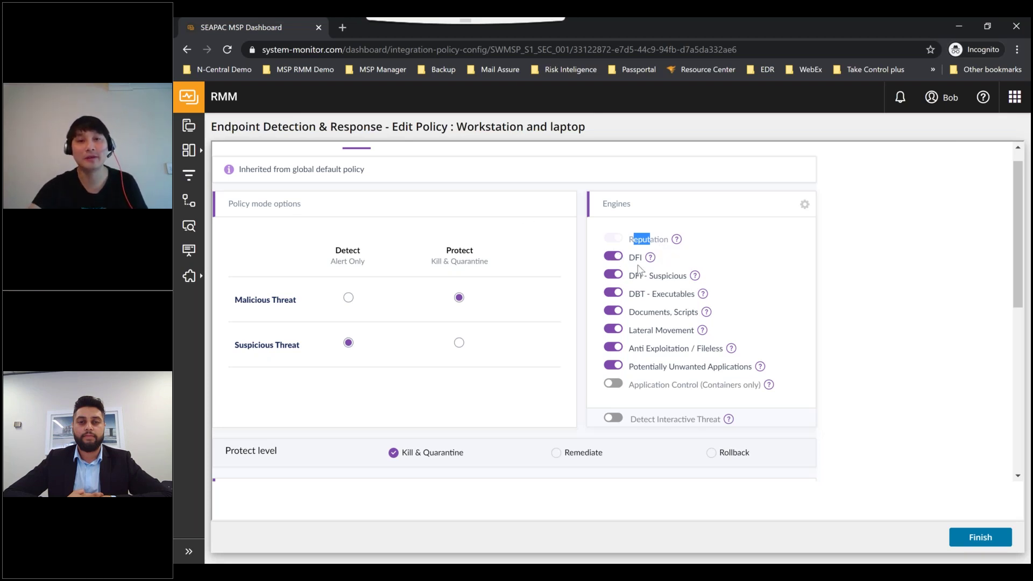
{"action": "mouse_move", "coordinate": [648, 262]}
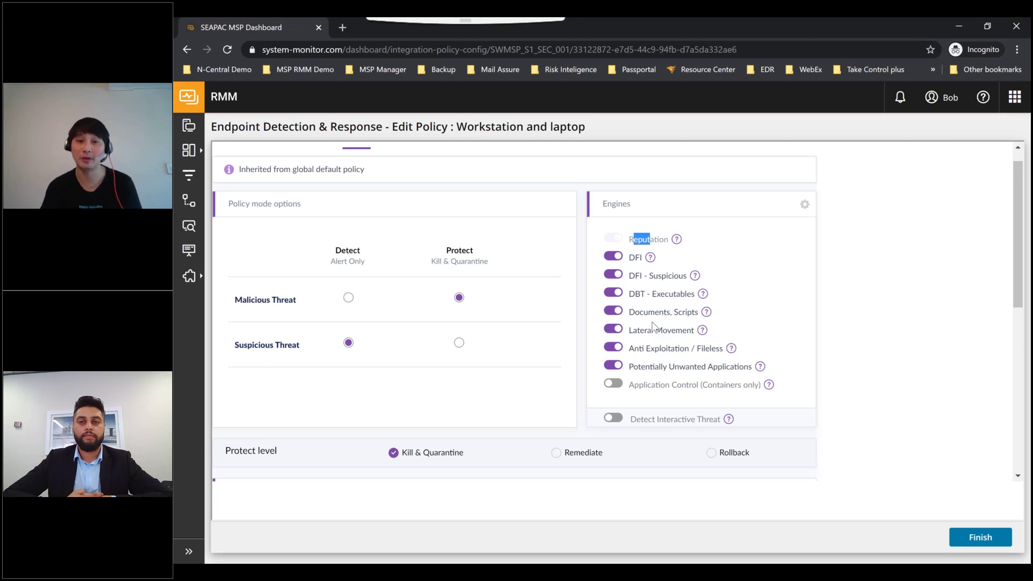
{"action": "left_click_drag", "start_coordinate": [636, 330], "coordinate": [695, 330]}
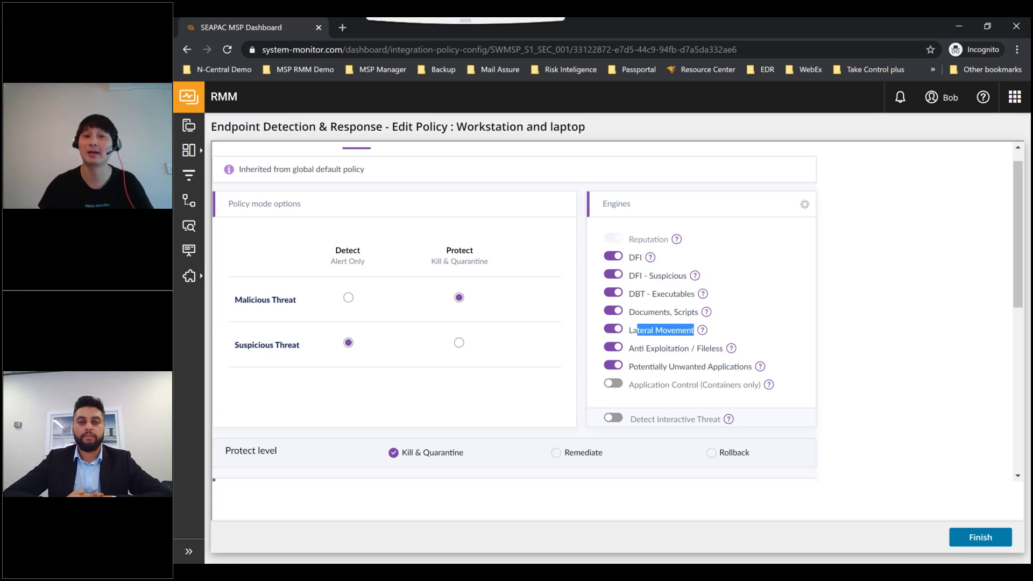
{"action": "left_click_drag", "start_coordinate": [634, 349], "coordinate": [703, 349]}
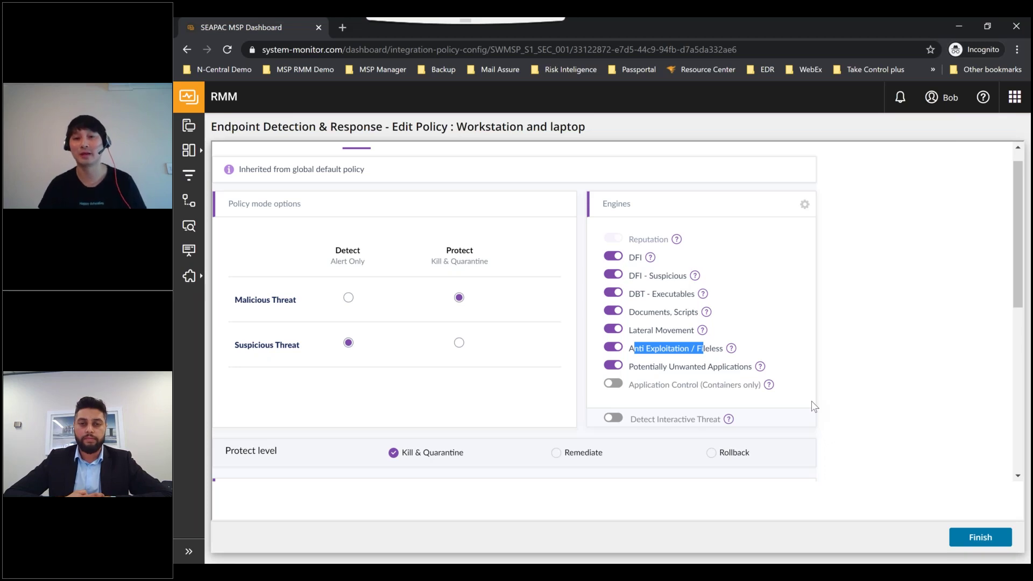
- Enable the Detect Interactive Threat engine in the "Workstation and laptop" policy
{"action": "left_click", "coordinate": [619, 419]}
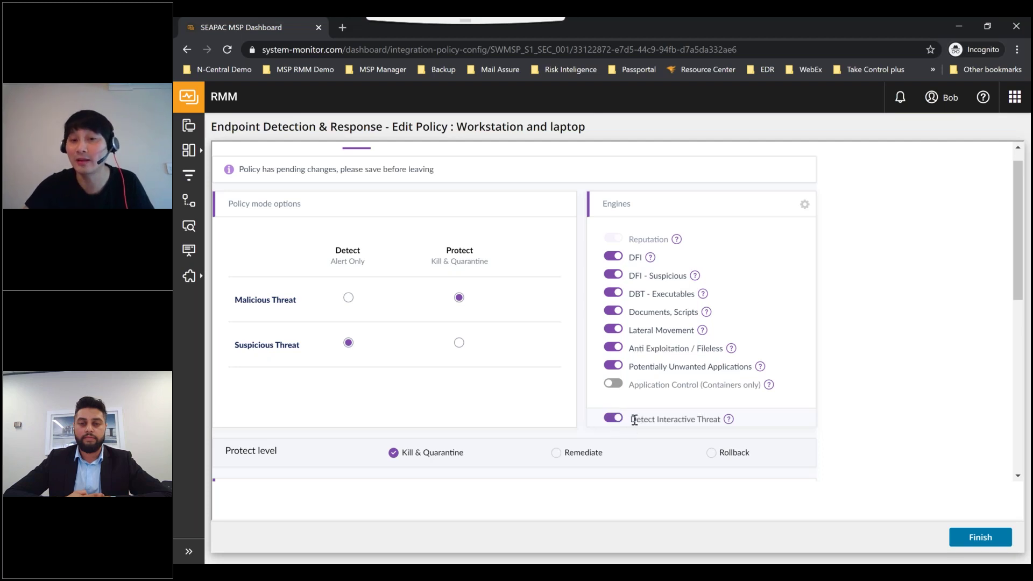
{"action": "left_click_drag", "start_coordinate": [659, 421], "coordinate": [707, 417]}
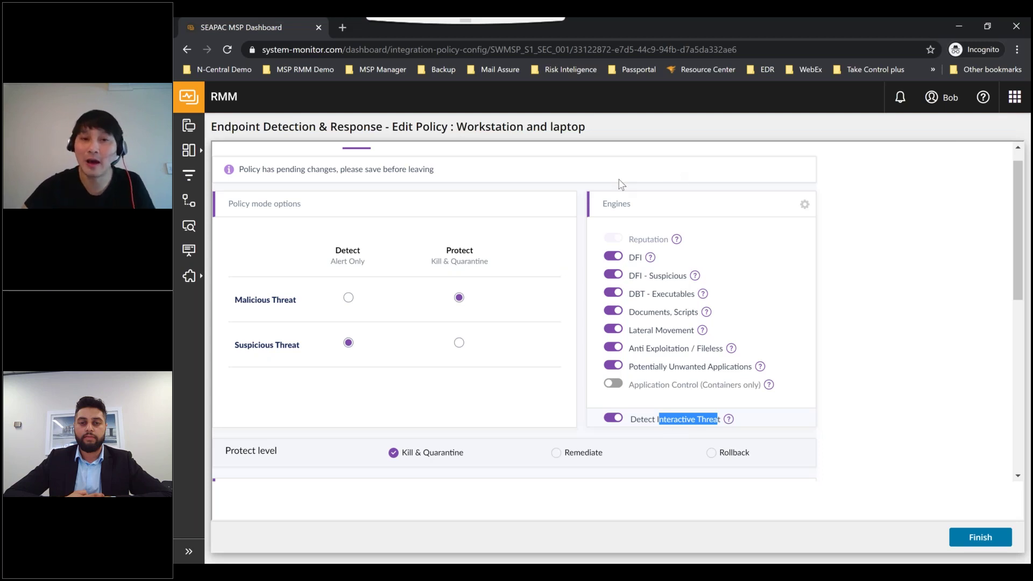
{"action": "left_click_drag", "start_coordinate": [602, 204], "coordinate": [625, 206]}
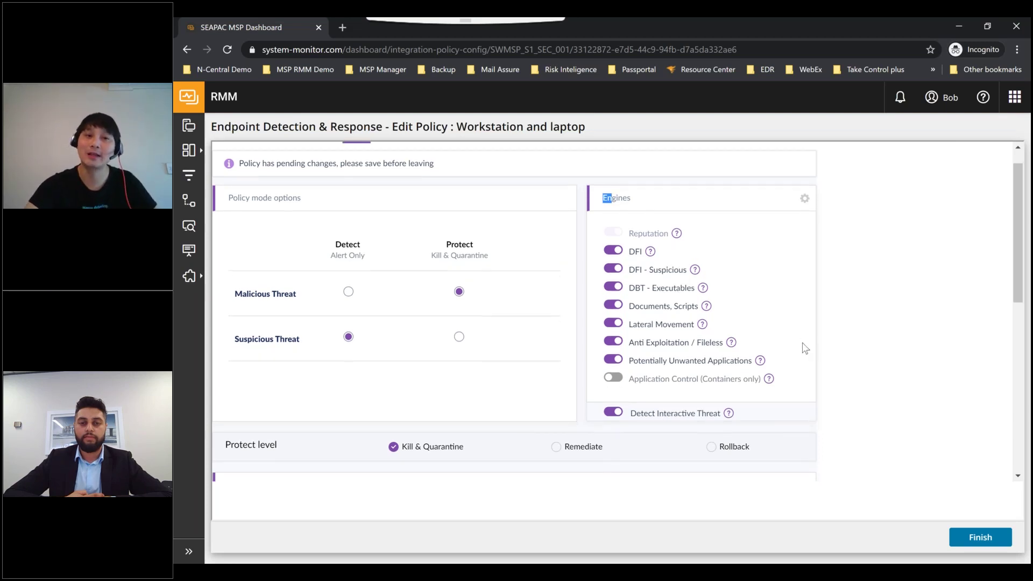
- Review the Kill & Quarantine mode for malicious threats, and extend the policy's protect level with Remediate and Rollback
{"action": "scroll", "coordinate": [802, 346], "scroll_direction": "down", "scroll_amount": 1}
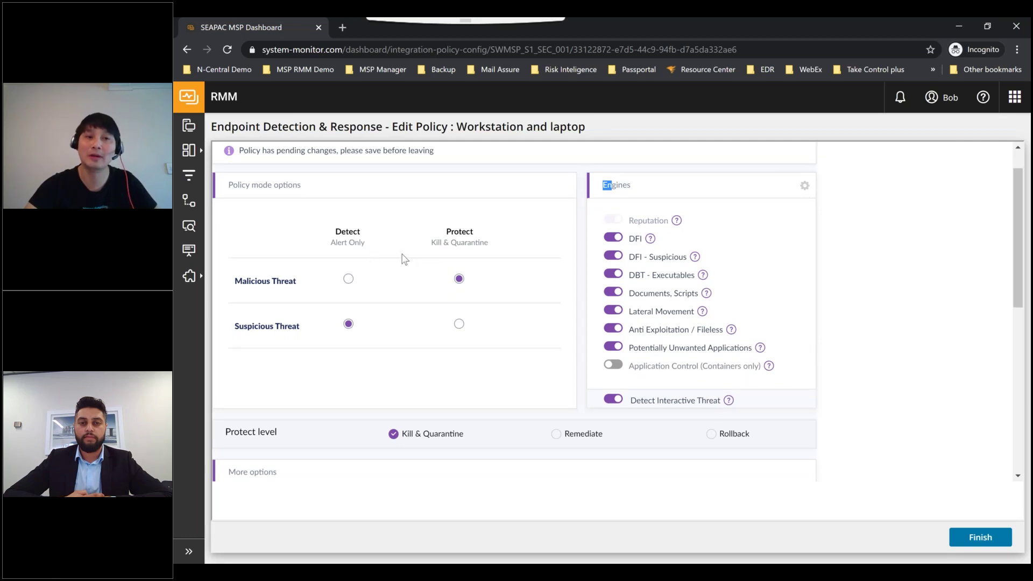
{"action": "left_click_drag", "start_coordinate": [450, 230], "coordinate": [474, 232]}
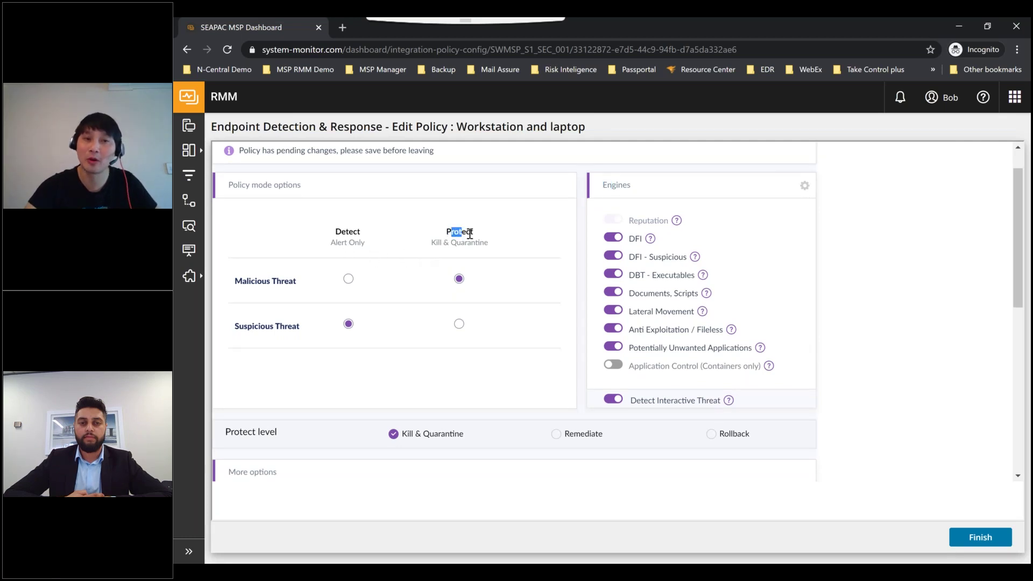
{"action": "left_click_drag", "start_coordinate": [432, 243], "coordinate": [494, 249]}
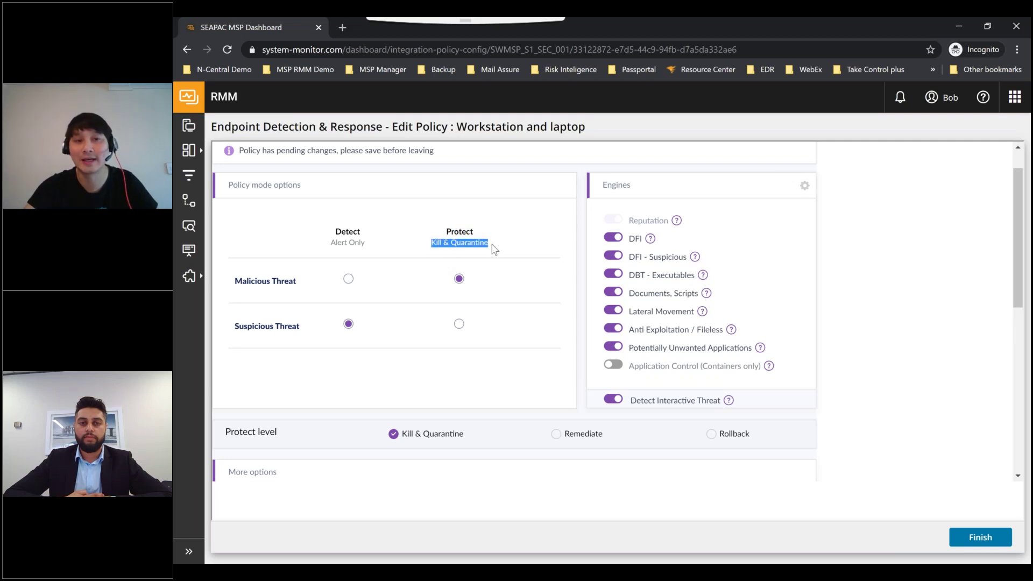
{"action": "left_click_drag", "start_coordinate": [242, 280], "coordinate": [296, 282]}
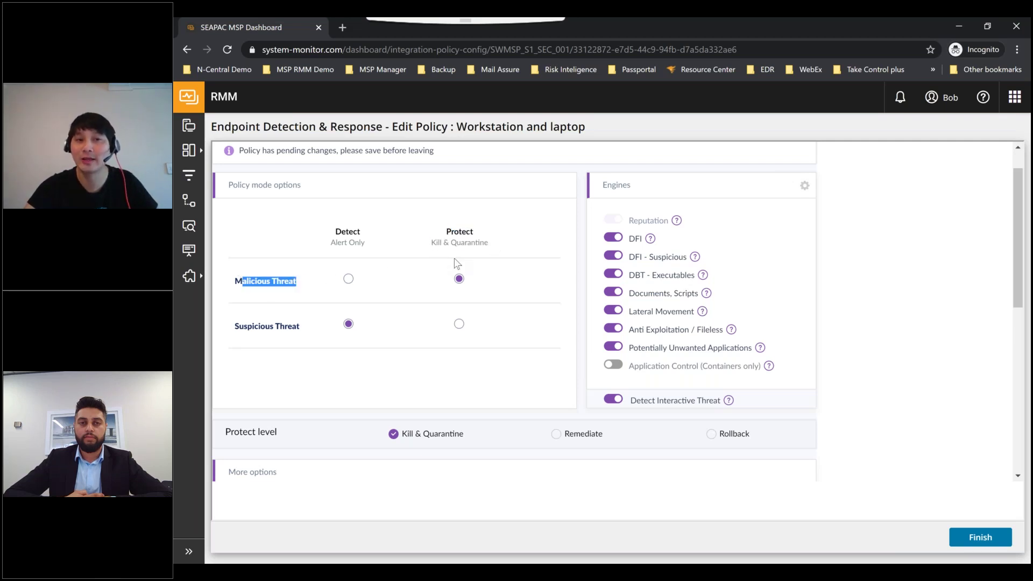
{"action": "left_click_drag", "start_coordinate": [436, 243], "coordinate": [487, 243]}
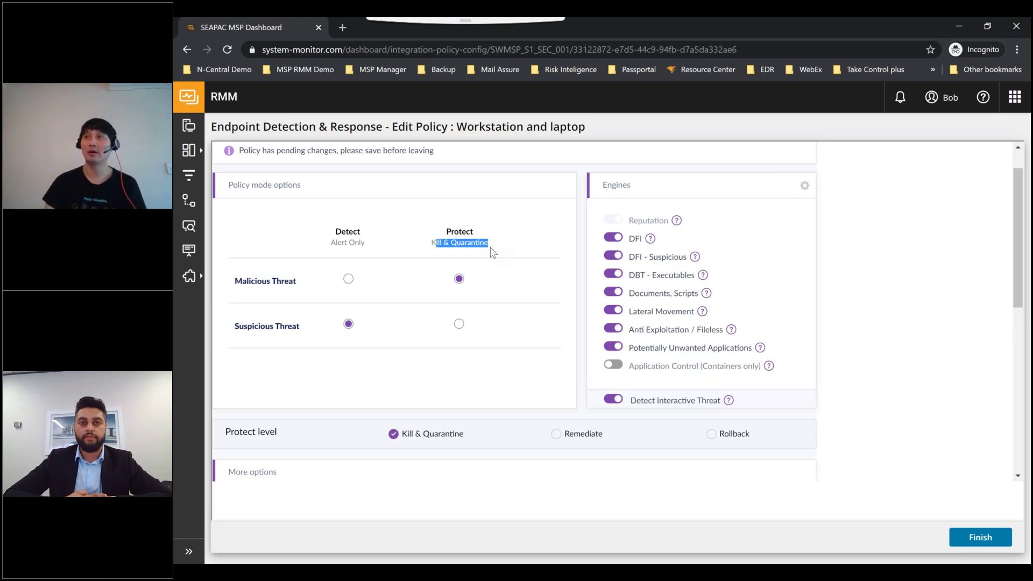
{"action": "left_click", "coordinate": [556, 434]}
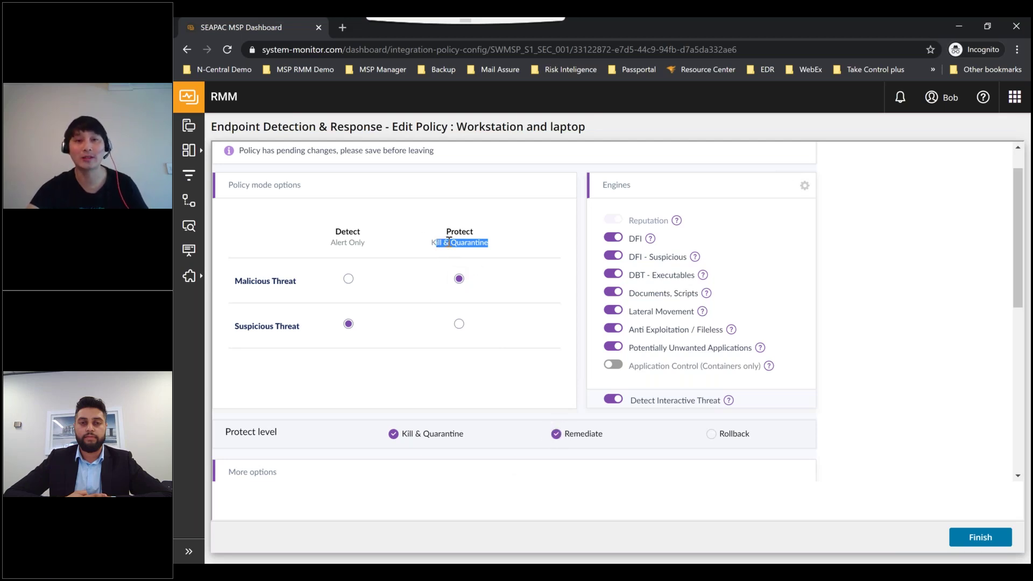
{"action": "left_click", "coordinate": [591, 436]}
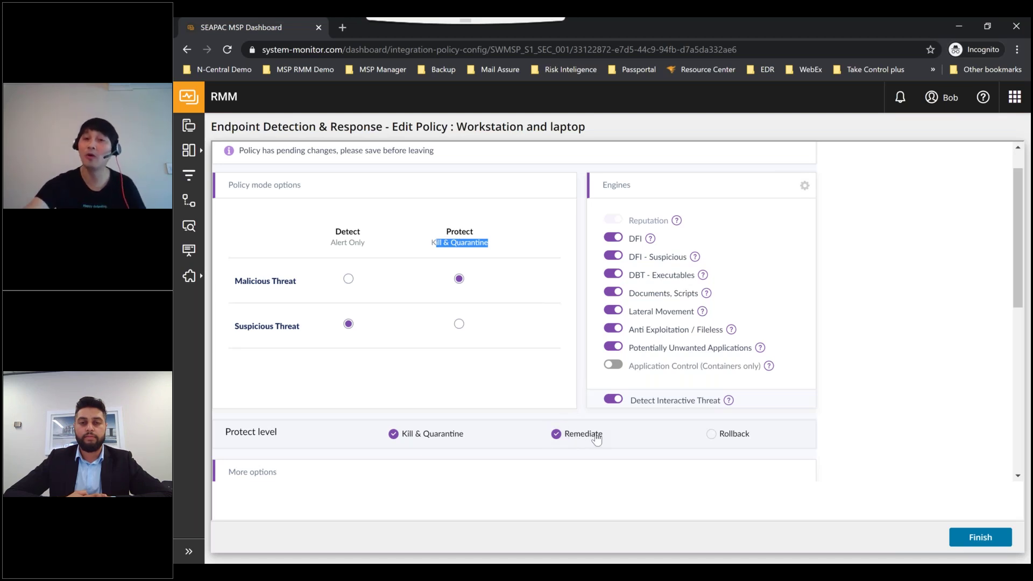
{"action": "left_click", "coordinate": [712, 440]}
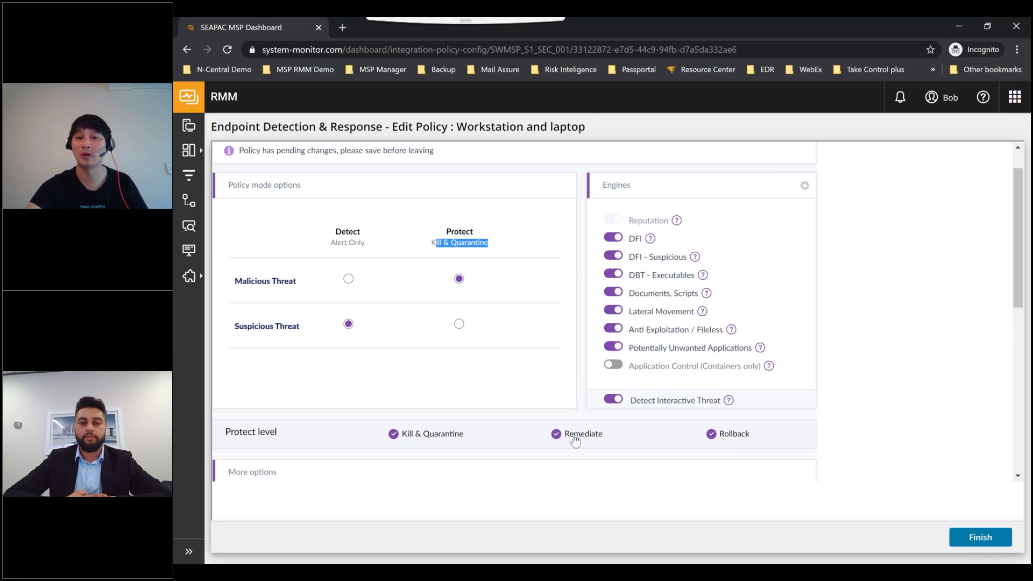
- Reduce the policy's protect level to Kill & Quarantine only by removing Rollback and Remediate
{"action": "left_click", "coordinate": [556, 434]}
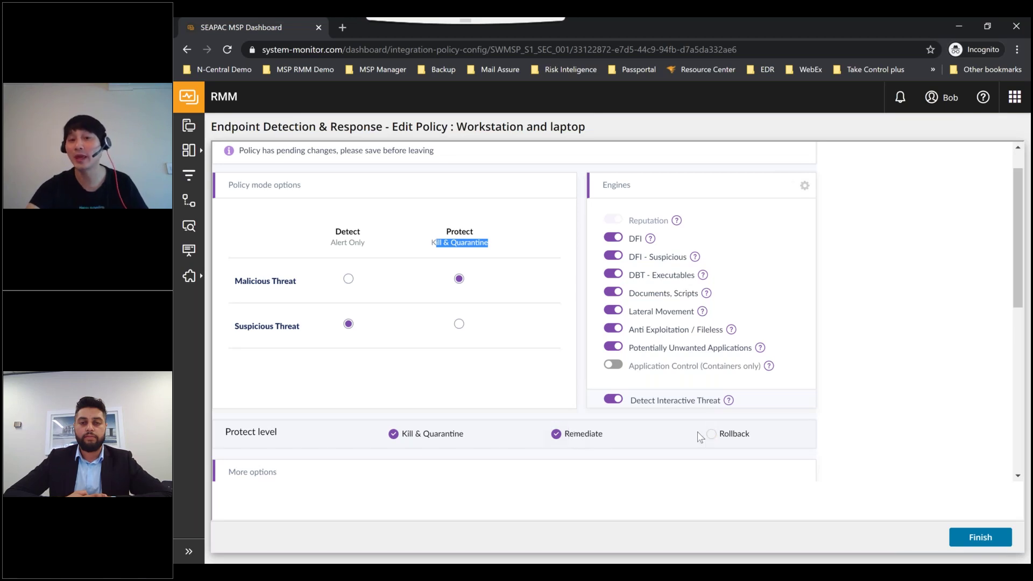
{"action": "left_click", "coordinate": [563, 440]}
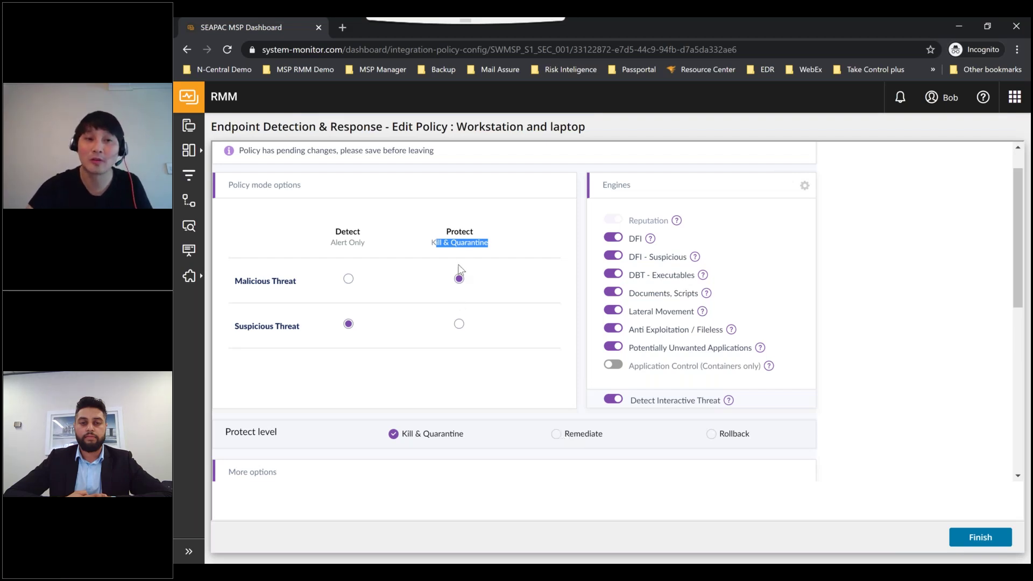
{"action": "left_click_drag", "start_coordinate": [436, 255], "coordinate": [485, 243]}
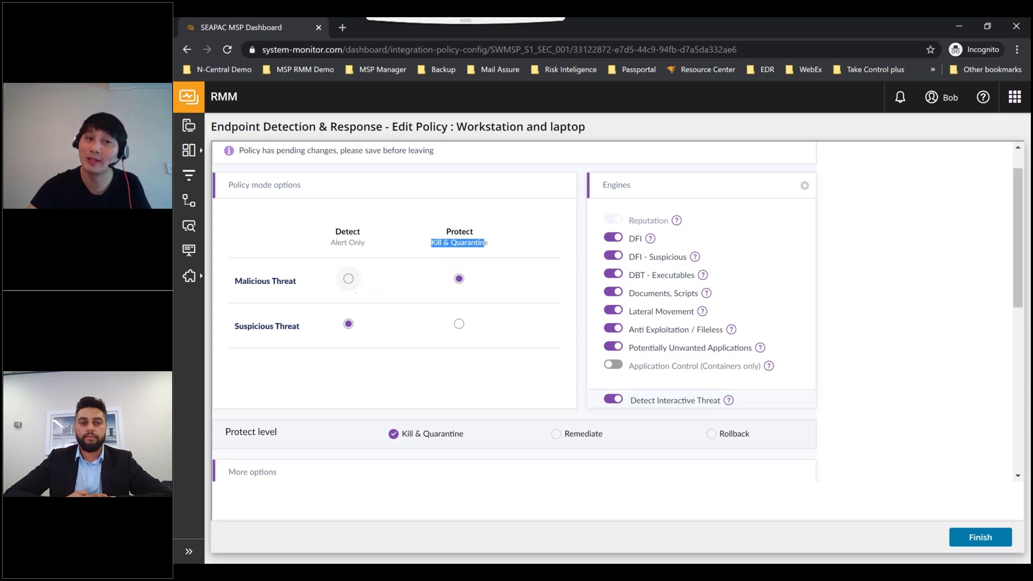
- Switch the malicious threat mode to Detect and restore it to Protect
{"action": "left_click", "coordinate": [348, 278]}
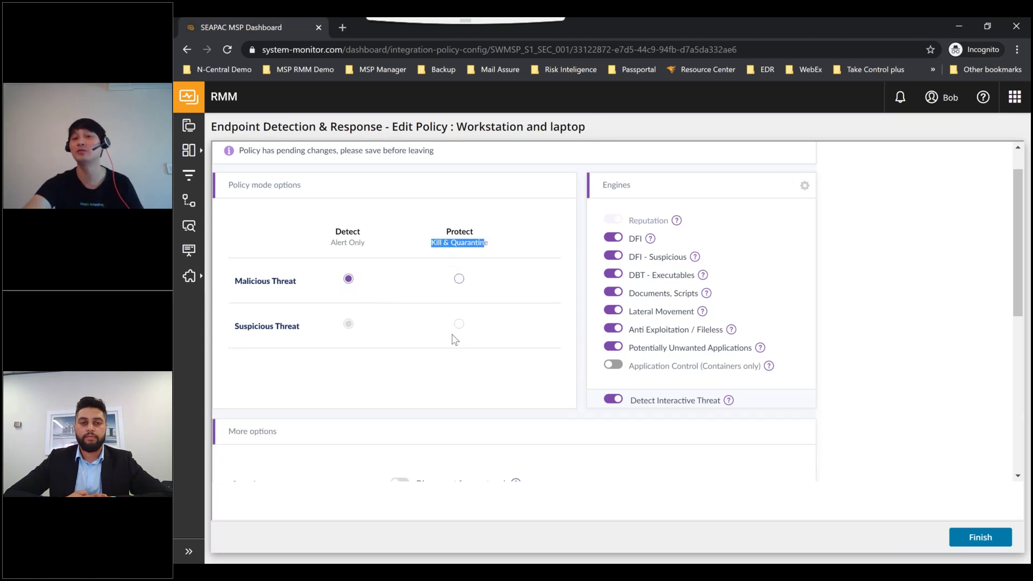
{"action": "scroll", "coordinate": [449, 334], "scroll_direction": "down", "scroll_amount": 2}
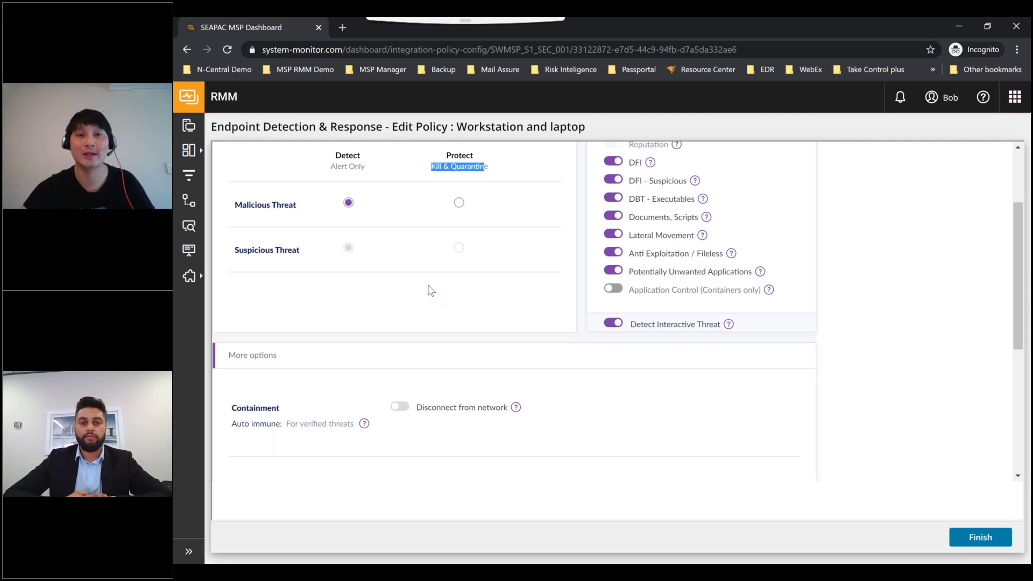
{"action": "left_click", "coordinate": [459, 202]}
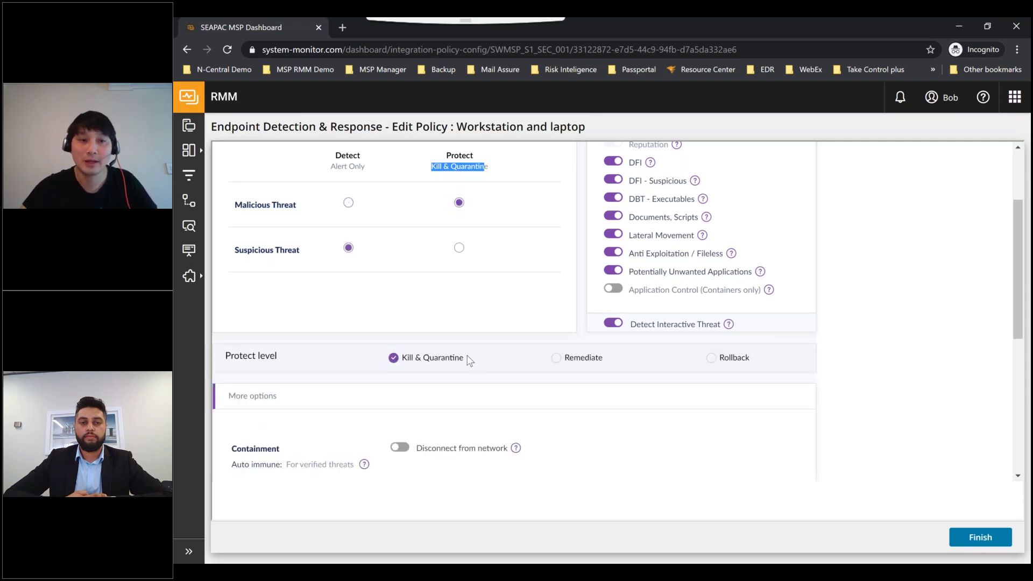
- Review the protect level and Containment sections, and enable Disconnect from network for verified threats
{"action": "left_click_drag", "start_coordinate": [233, 357], "coordinate": [305, 369]}
{"action": "scroll", "coordinate": [290, 409], "scroll_direction": "down", "scroll_amount": 3}
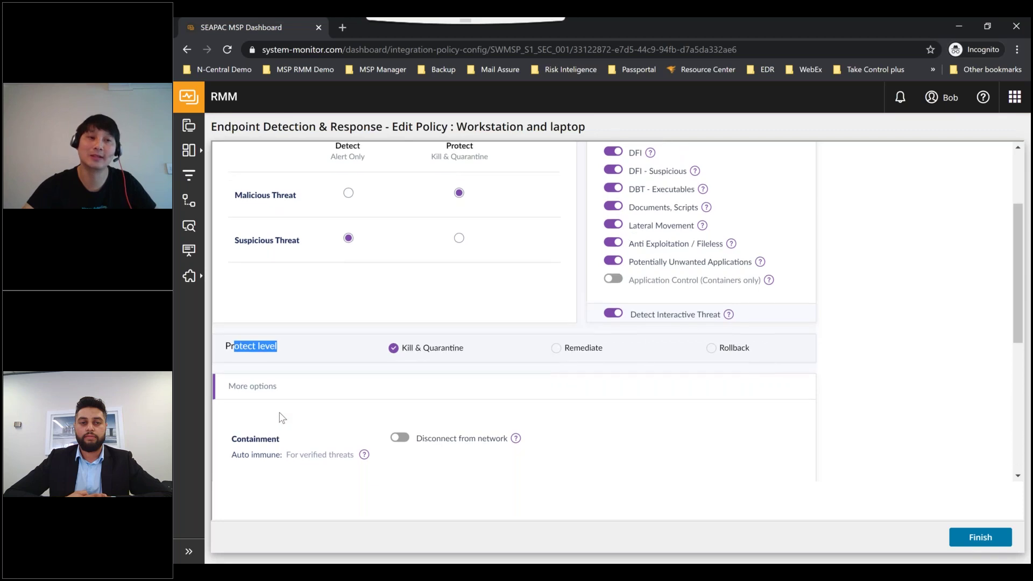
{"action": "left_click_drag", "start_coordinate": [231, 276], "coordinate": [276, 279]}
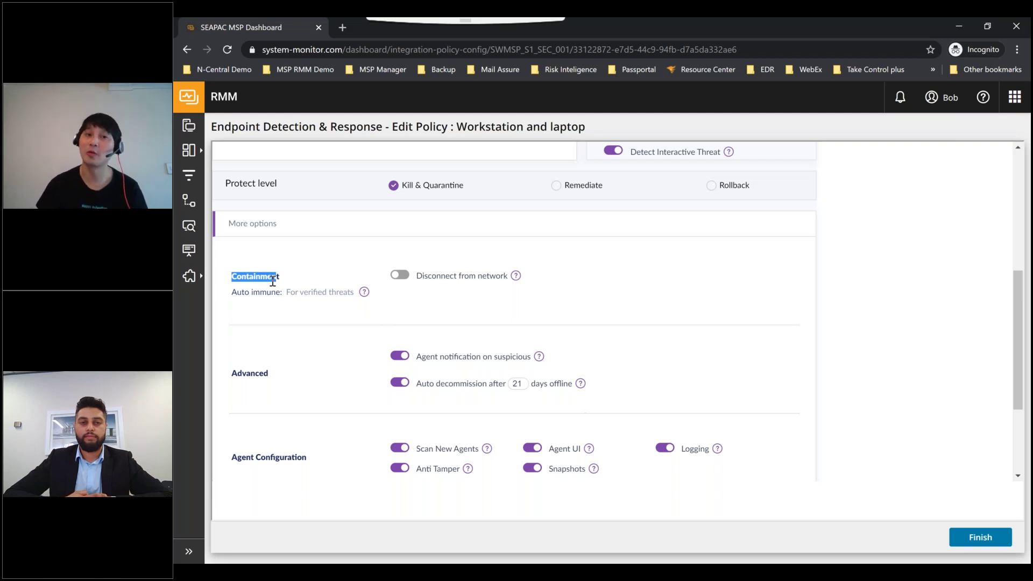
{"action": "scroll", "coordinate": [323, 216], "scroll_direction": "up", "scroll_amount": 4}
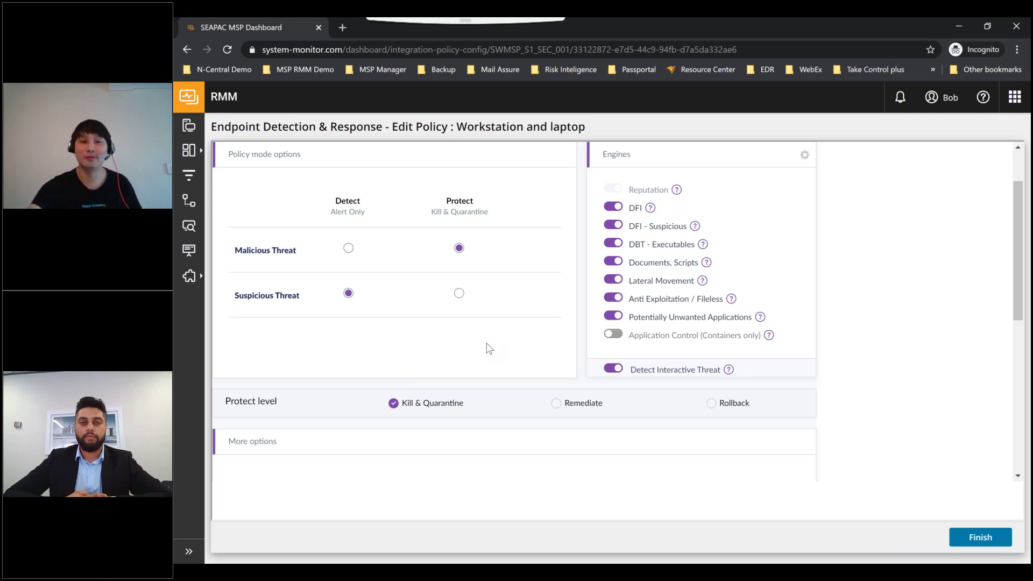
{"action": "scroll", "coordinate": [430, 449], "scroll_direction": "down", "scroll_amount": 2}
{"action": "left_click", "coordinate": [400, 374]}
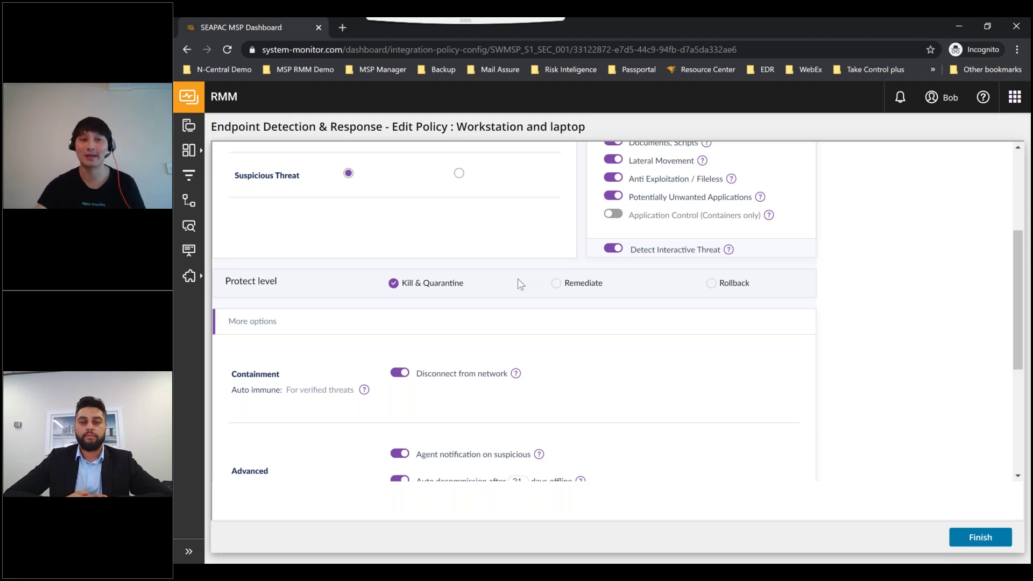
{"action": "double_click", "coordinate": [272, 373]}
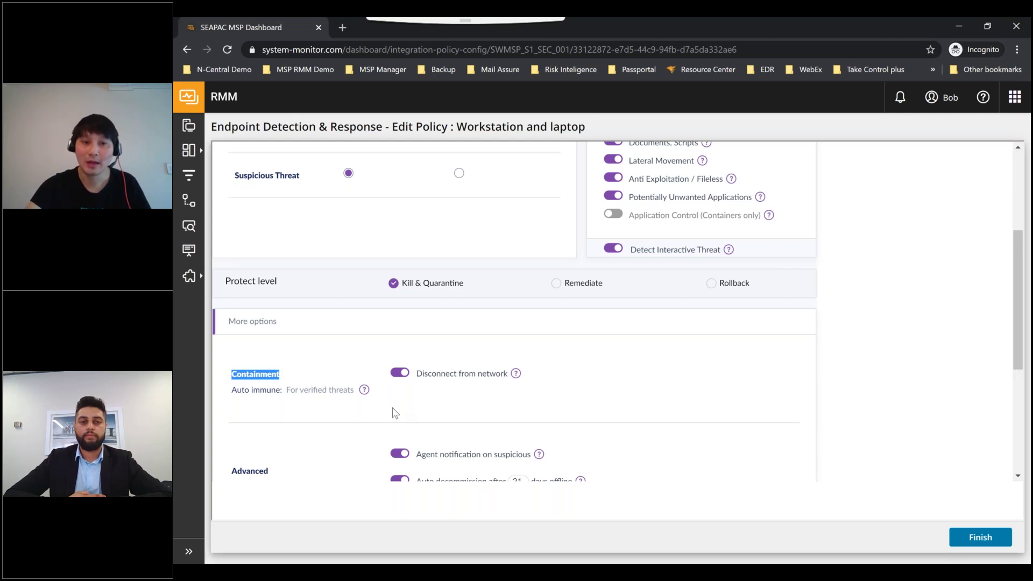
- Examine the policy's Agent Configuration options, starting with Scan New Agents
{"action": "scroll", "coordinate": [396, 413], "scroll_direction": "down", "scroll_amount": 3}
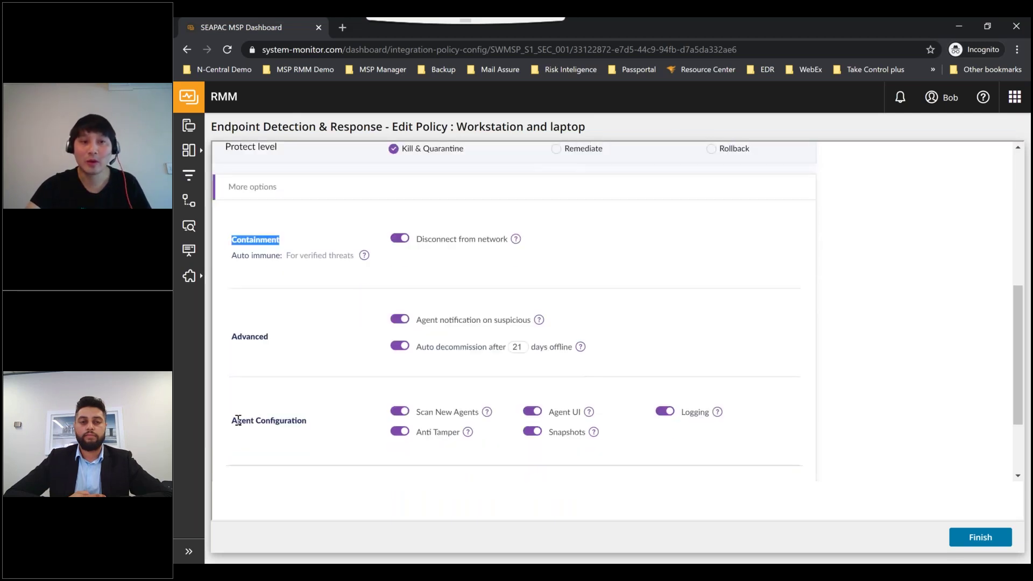
{"action": "left_click_drag", "start_coordinate": [232, 419], "coordinate": [297, 432]}
{"action": "left_click", "coordinate": [298, 432]}
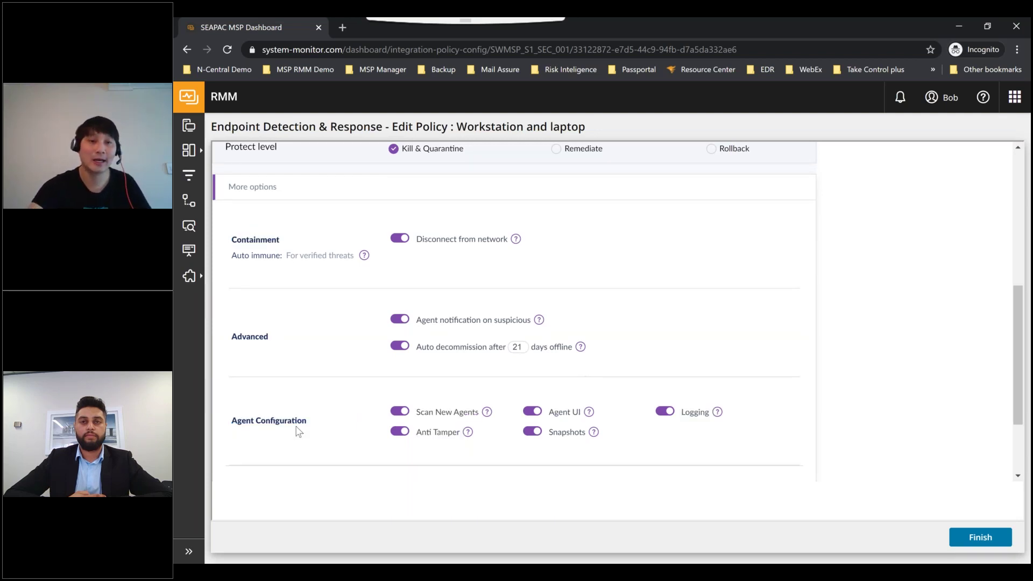
{"action": "left_click_drag", "start_coordinate": [425, 412], "coordinate": [462, 417]}
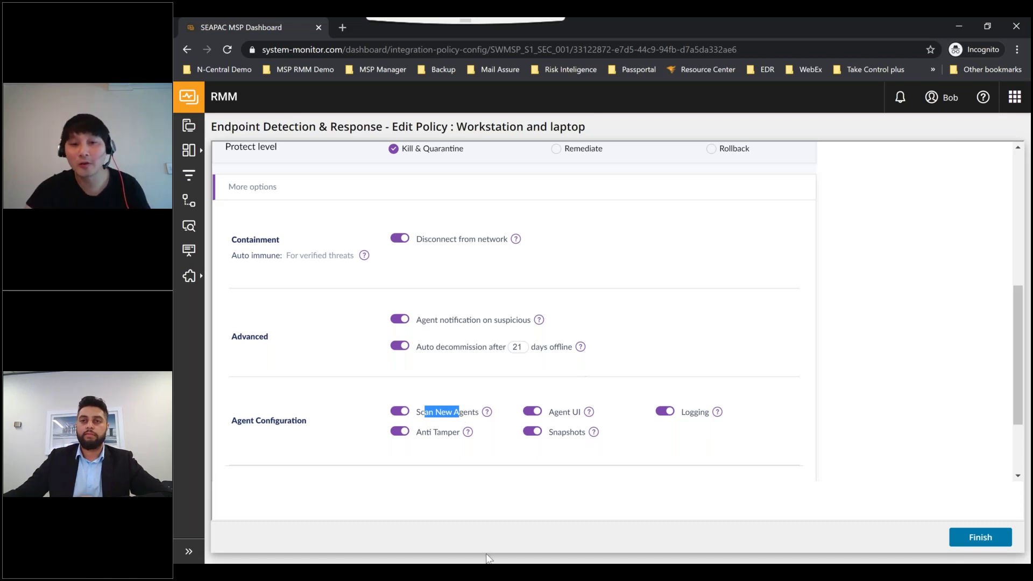
- Open Windows Task Manager, locate the Sentinel processes and the SentinelOne Agent among the background processes, and close Task Manager
{"action": "right_click", "coordinate": [498, 576]}
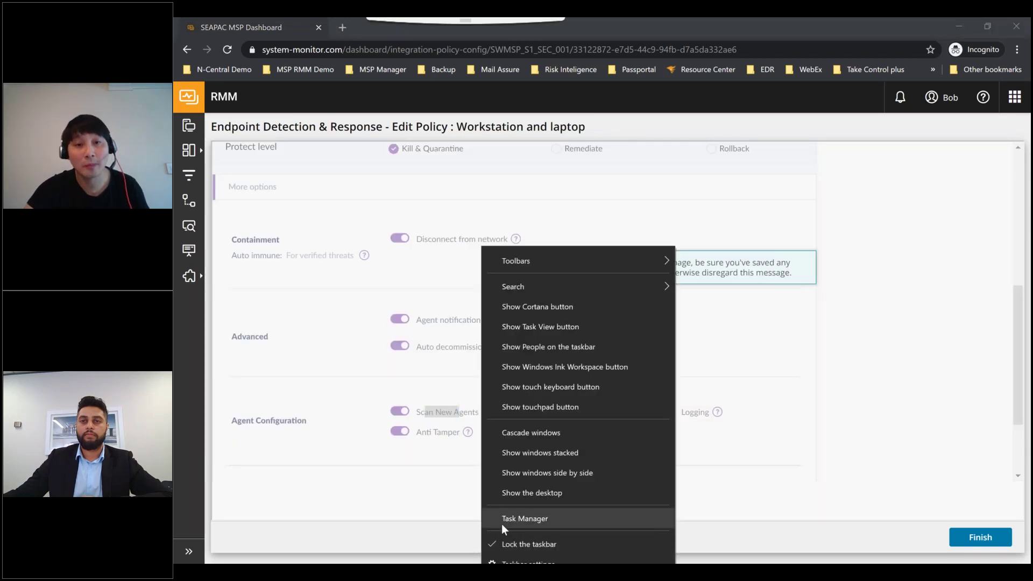
{"action": "left_click", "coordinate": [525, 519]}
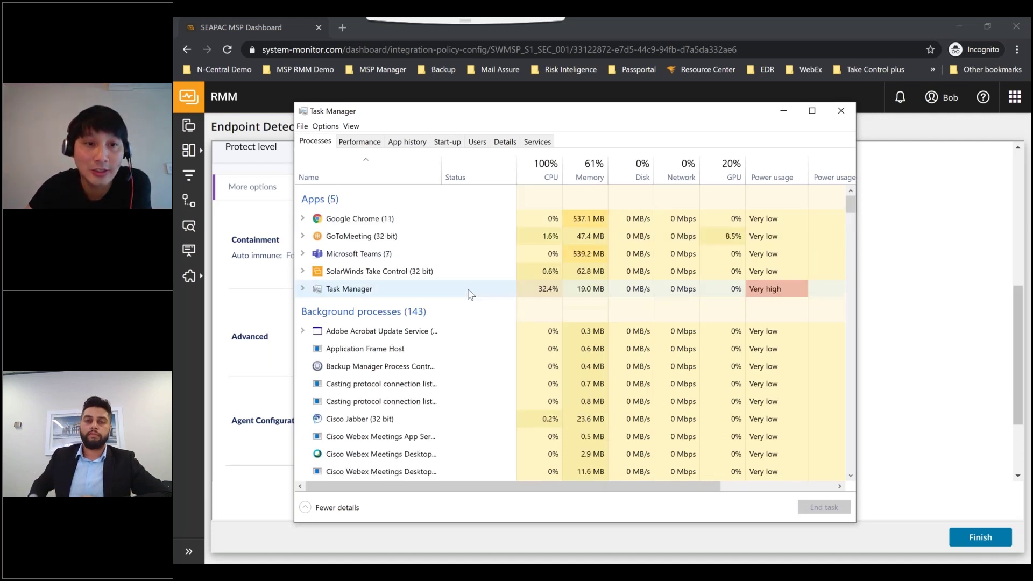
{"action": "scroll", "coordinate": [463, 323], "scroll_direction": "down", "scroll_amount": 2}
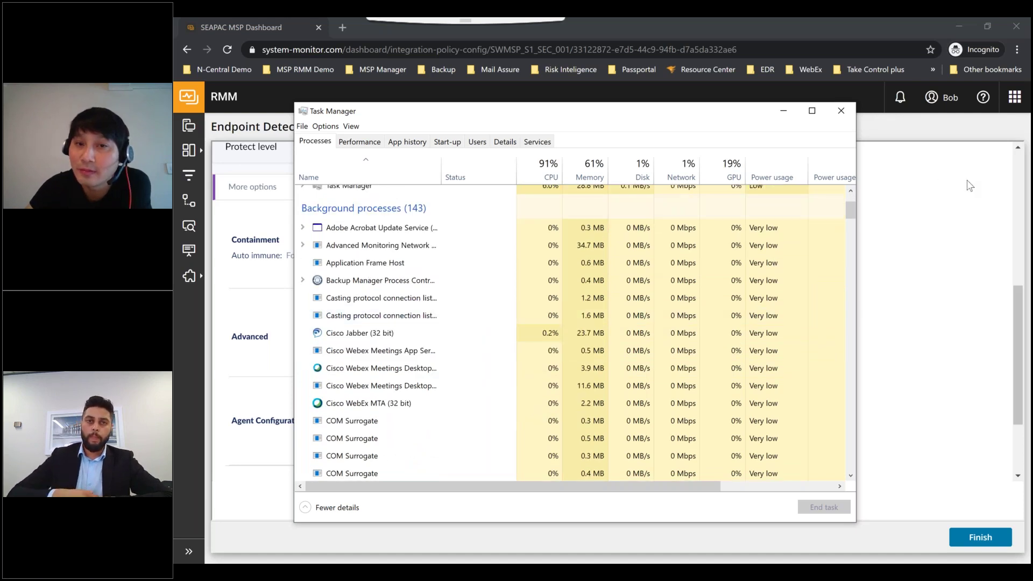
{"action": "scroll", "coordinate": [646, 269], "scroll_direction": "down", "scroll_amount": 2}
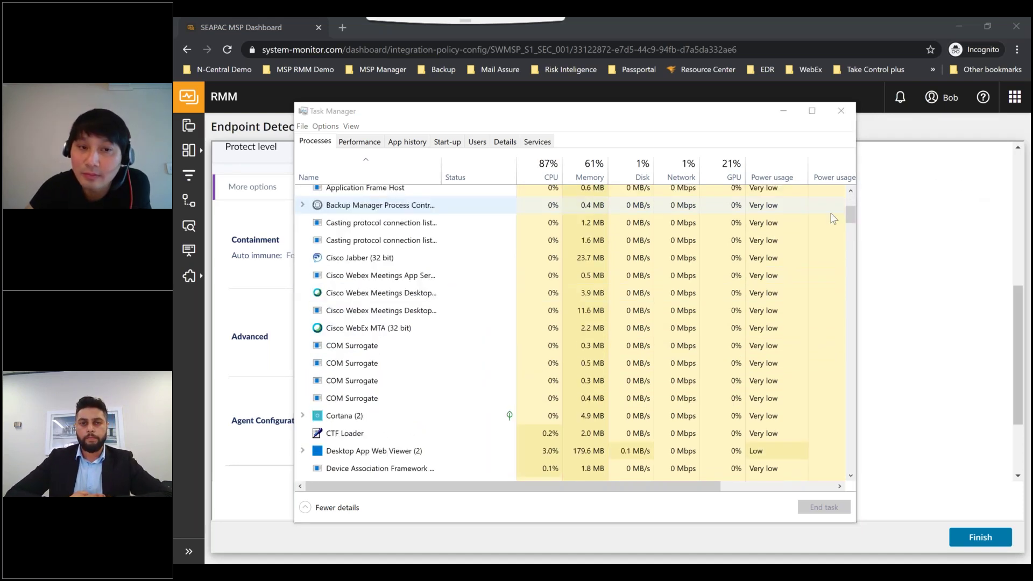
{"action": "left_click_drag", "start_coordinate": [851, 224], "coordinate": [846, 296]}
{"action": "left_click", "coordinate": [367, 372]}
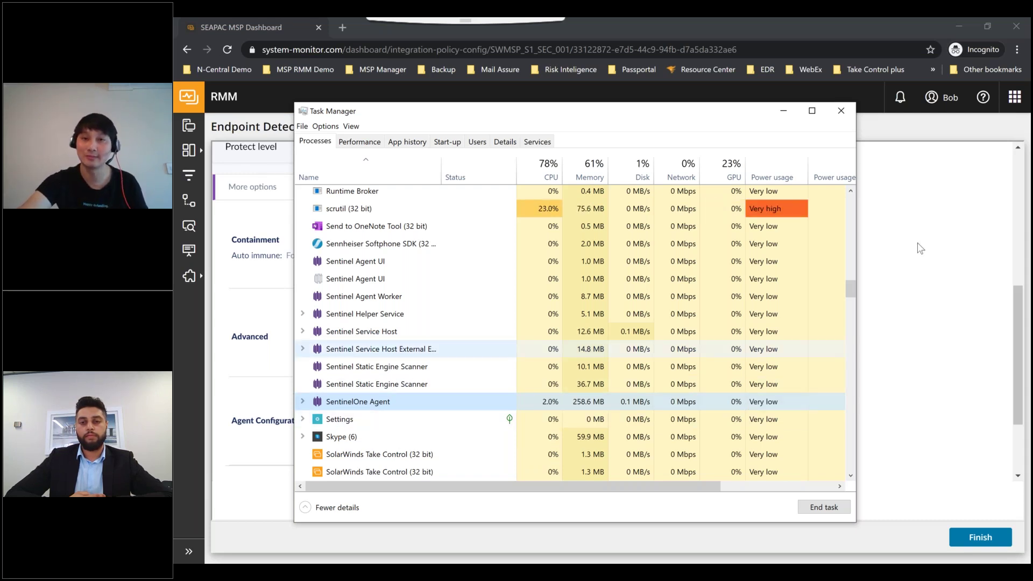
{"action": "left_click", "coordinate": [841, 110]}
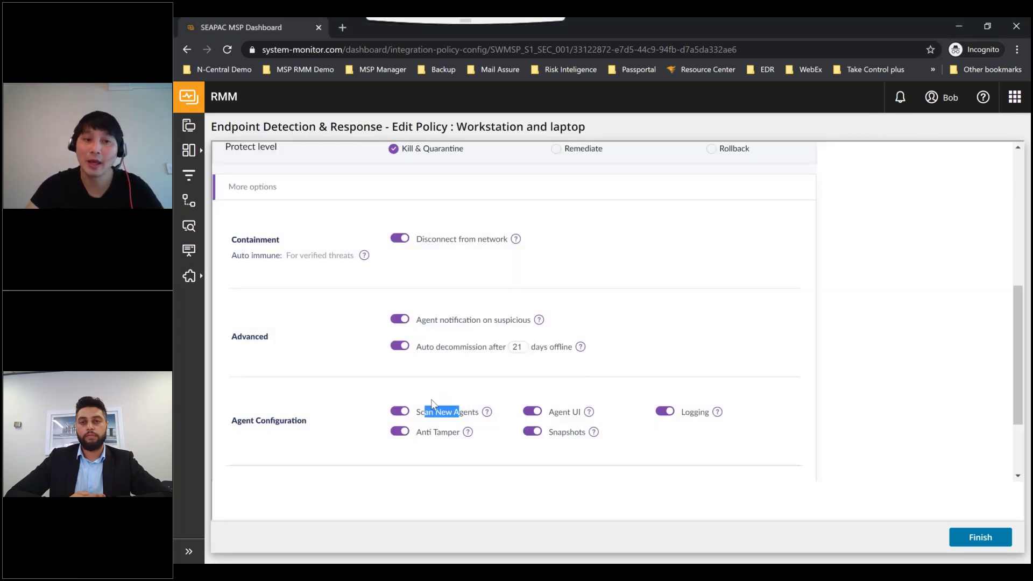
- Review the Scan New Agents and Anti Tamper settings and read the Anti Tamper help text
{"action": "left_click_drag", "start_coordinate": [432, 413], "coordinate": [464, 421]}
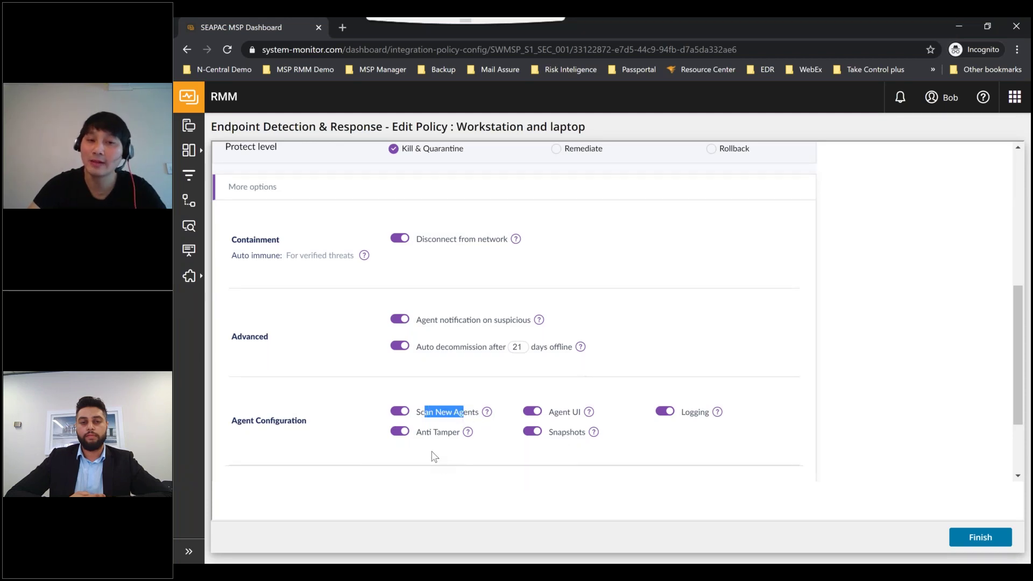
{"action": "left_click_drag", "start_coordinate": [423, 433], "coordinate": [466, 438]}
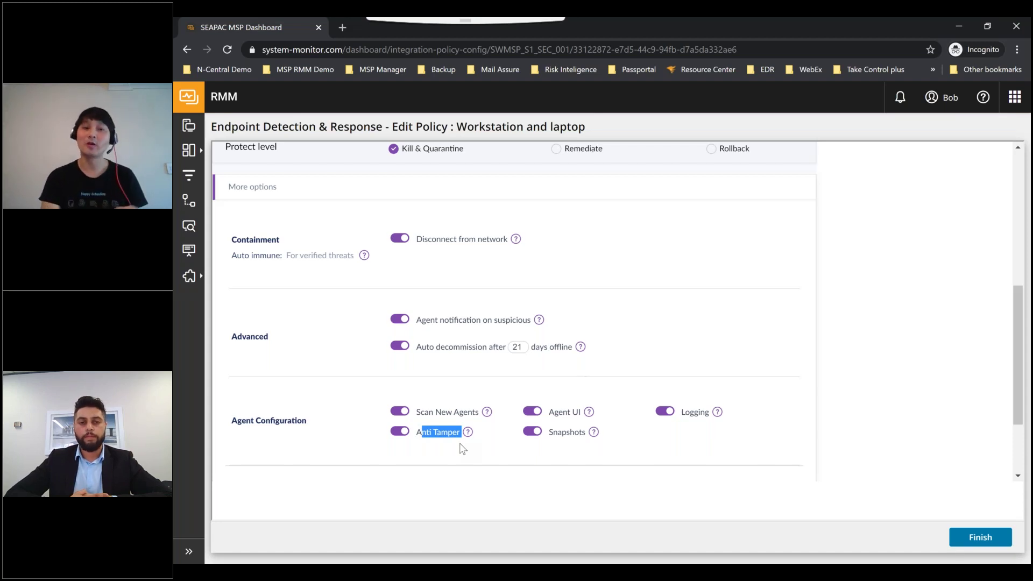
{"action": "mouse_move", "coordinate": [468, 434]}
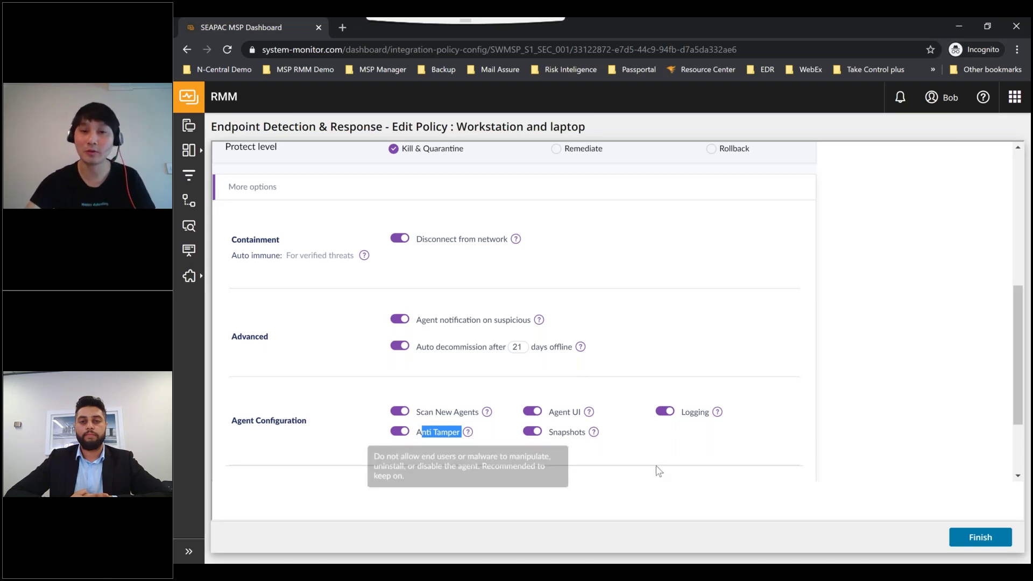
- Look through the policy's exclusion types: Hash, Path, Browser, File Type and Signer Identity
{"action": "scroll", "coordinate": [712, 399], "scroll_direction": "up", "scroll_amount": 6}
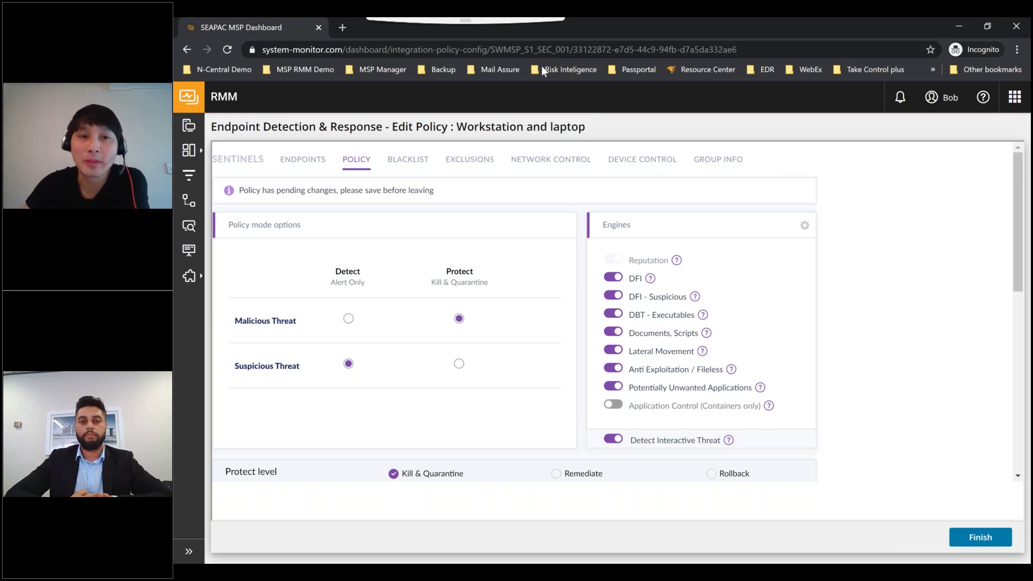
{"action": "left_click", "coordinate": [469, 159]}
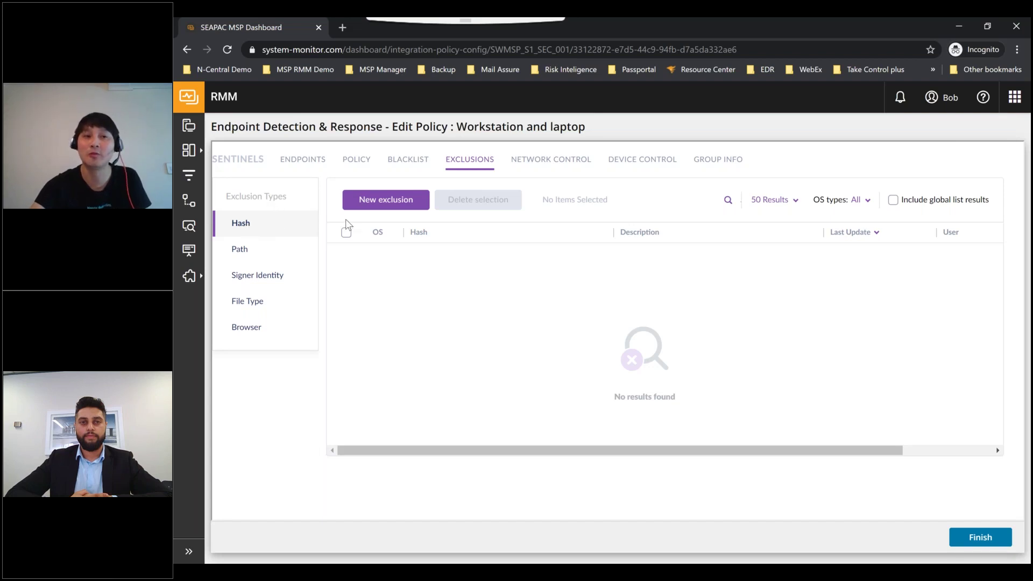
{"action": "left_click", "coordinate": [242, 253]}
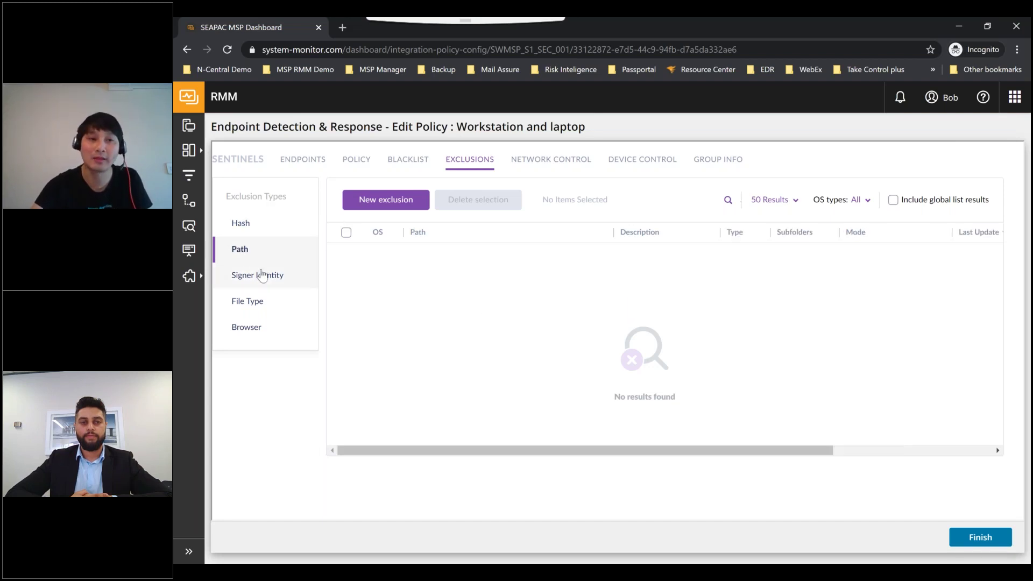
{"action": "left_click", "coordinate": [260, 324]}
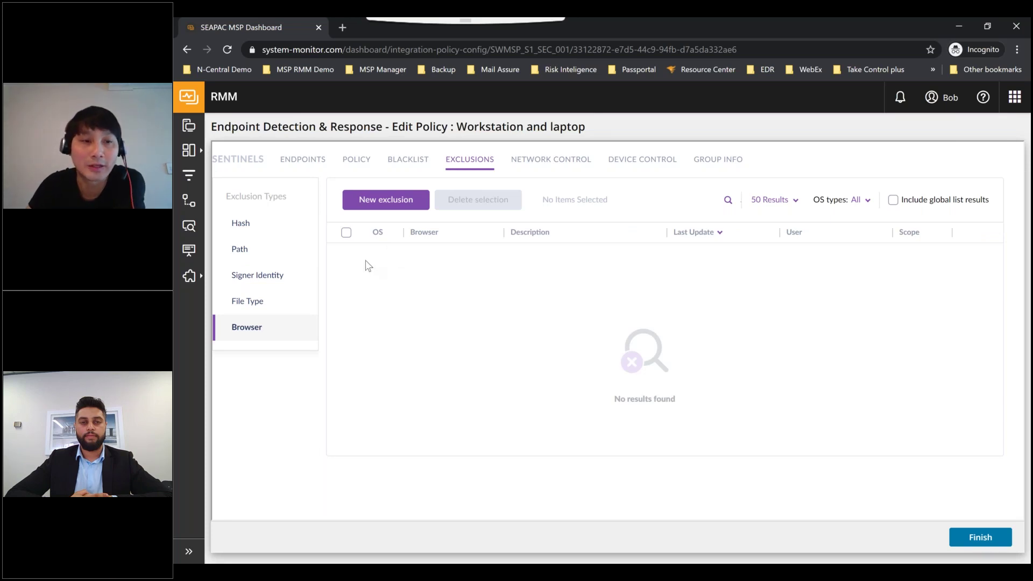
{"action": "left_click", "coordinate": [266, 302]}
{"action": "left_click", "coordinate": [253, 277]}
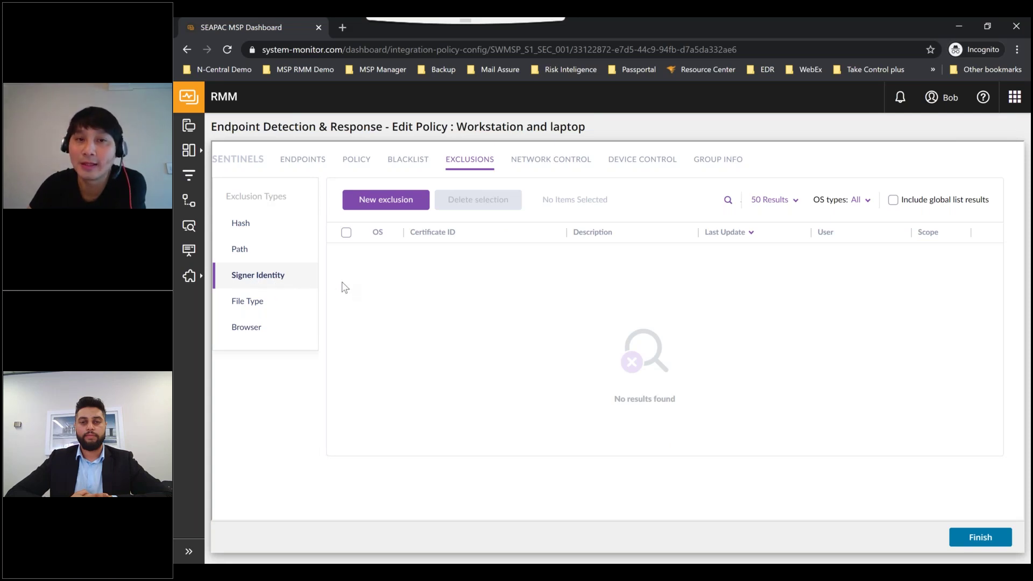
- Start a new firewall rule in the policy's network control and name it "Firewall"
{"action": "left_click", "coordinate": [569, 162]}
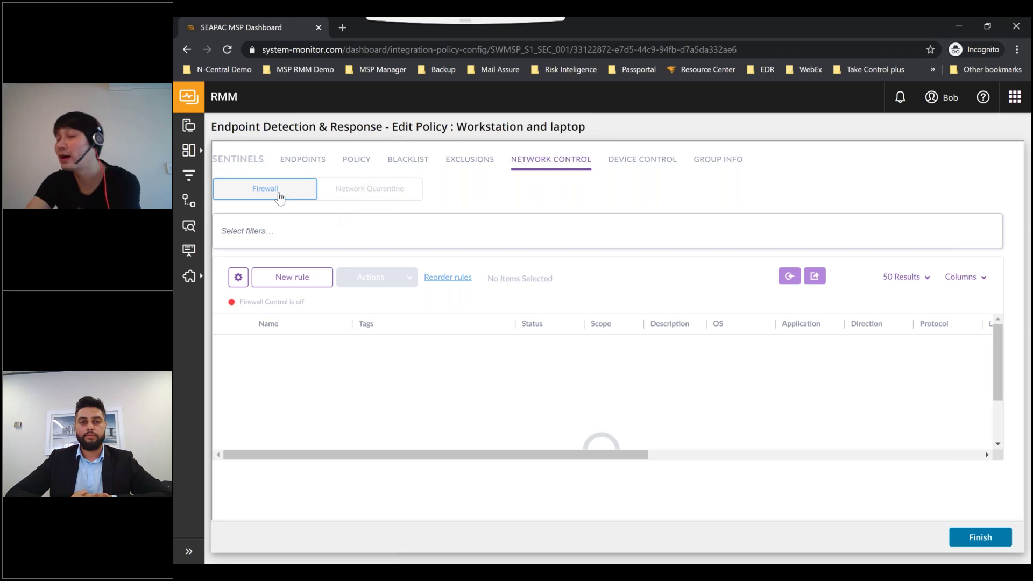
{"action": "left_click", "coordinate": [295, 276]}
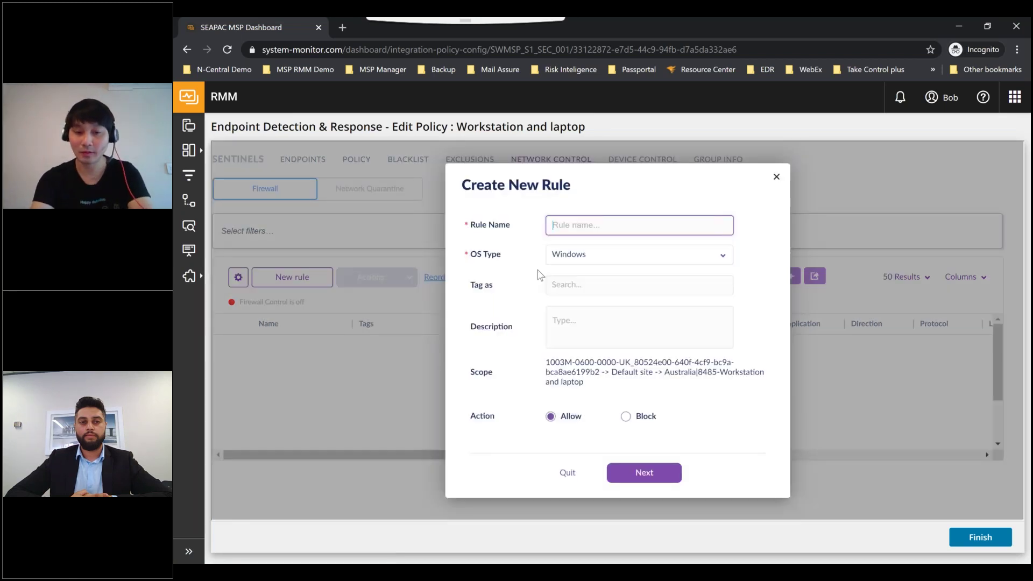
{"action": "type", "text": "FIre"}
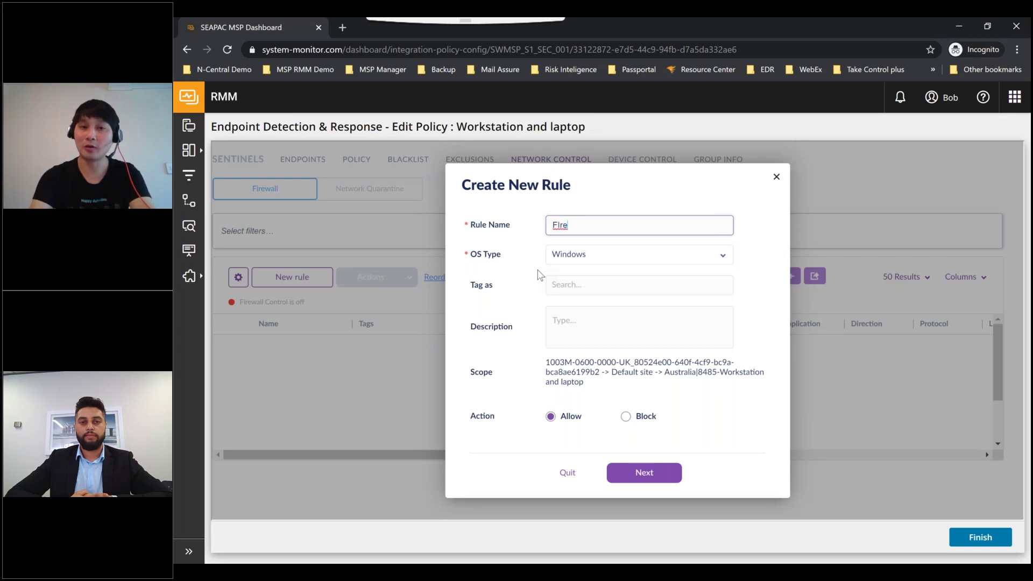
{"action": "key", "text": "BackSpace"}
{"action": "key", "text": "BackSpace"}
{"action": "key", "text": "BackSpace"}
{"action": "type", "text": "ire"}
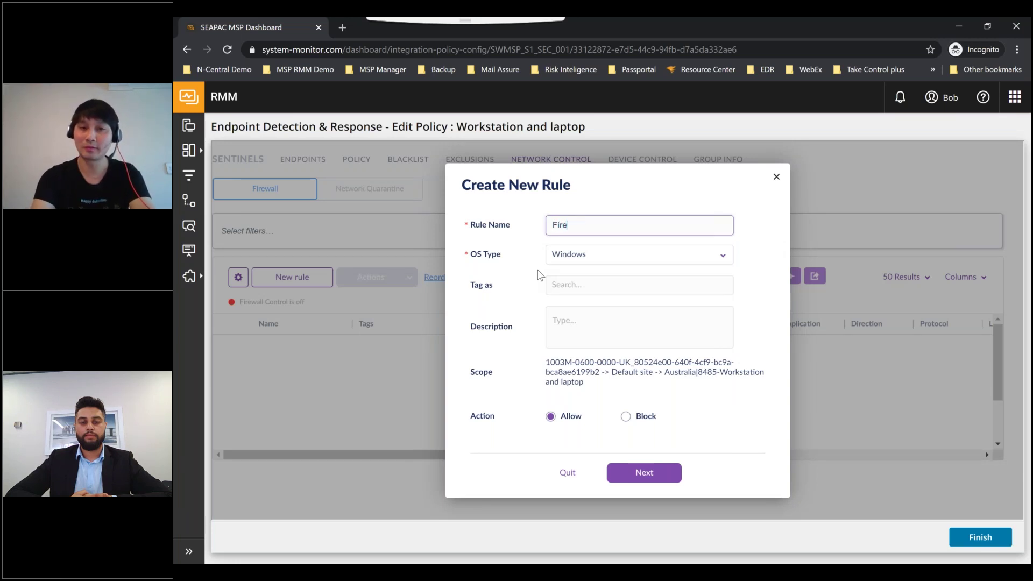
{"action": "type", "text": "wall"}
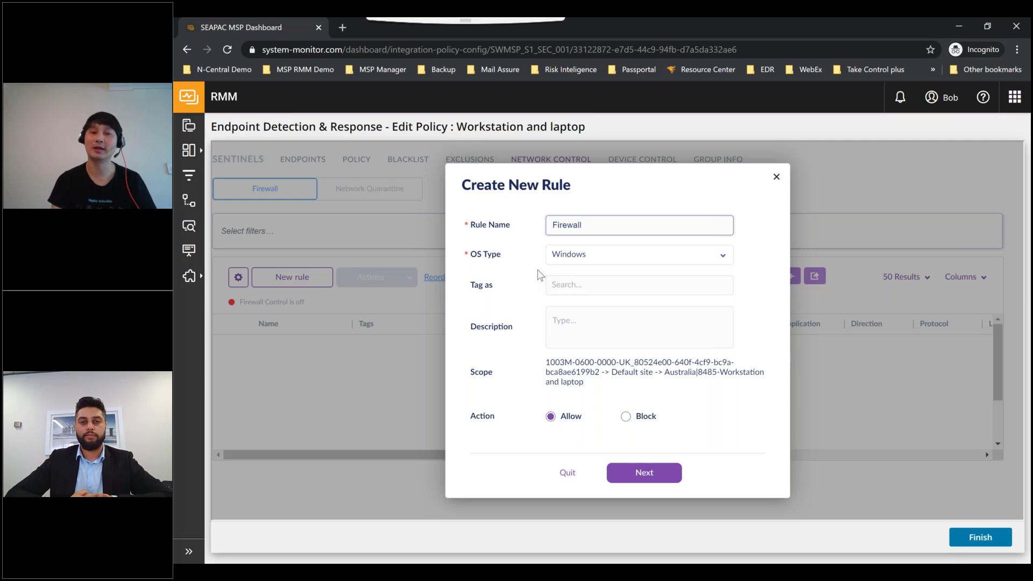
- Set the firewall rule's action to Block and proceed to its rule values
{"action": "left_click", "coordinate": [572, 284]}
{"action": "left_click", "coordinate": [626, 416]}
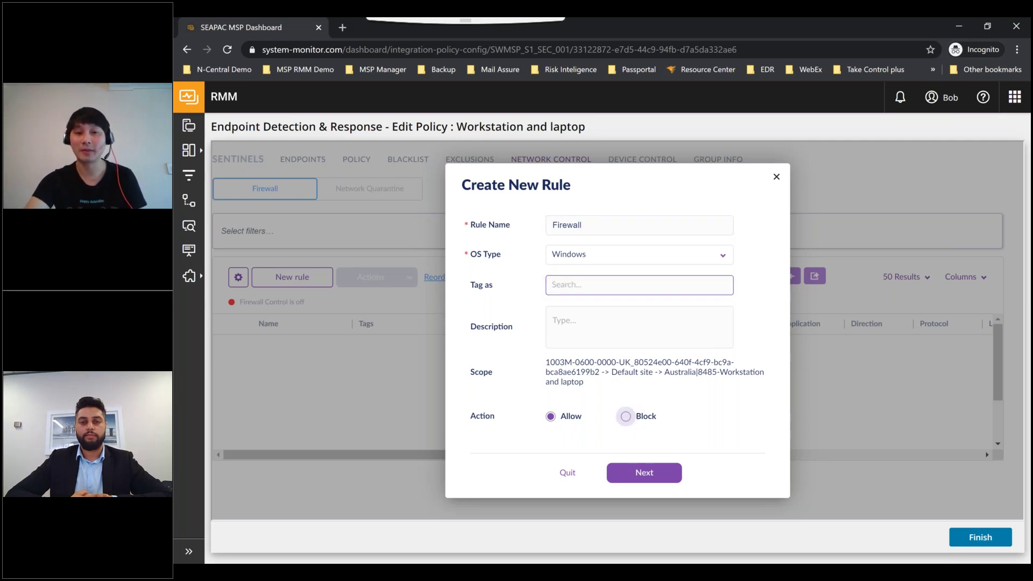
{"action": "left_click", "coordinate": [647, 479]}
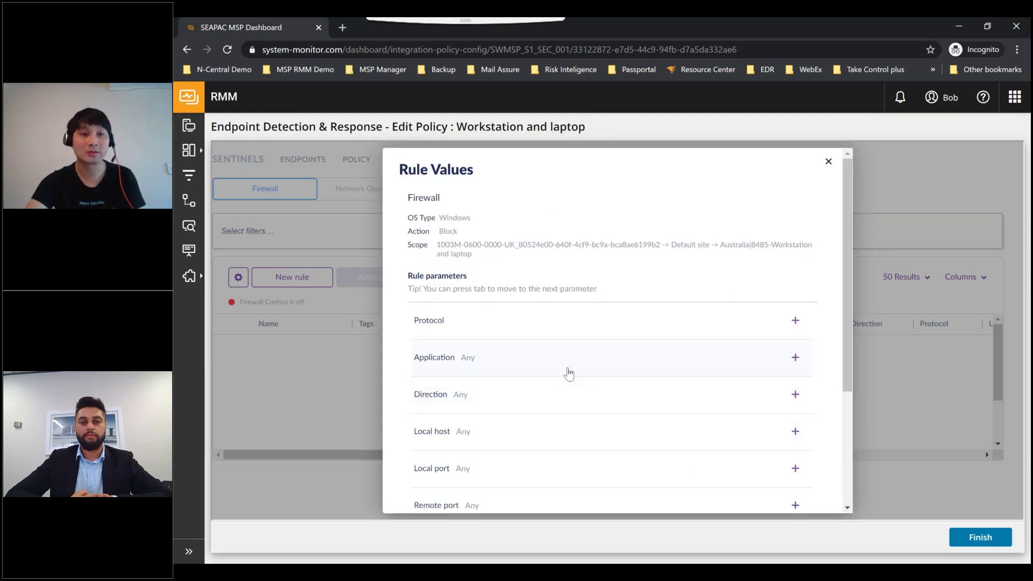
- Look through the firewall rule's parameters, including Protocol, Application, Direction, Local port and Remote hosts, and quit the rule without saving it
{"action": "left_click", "coordinate": [565, 334]}
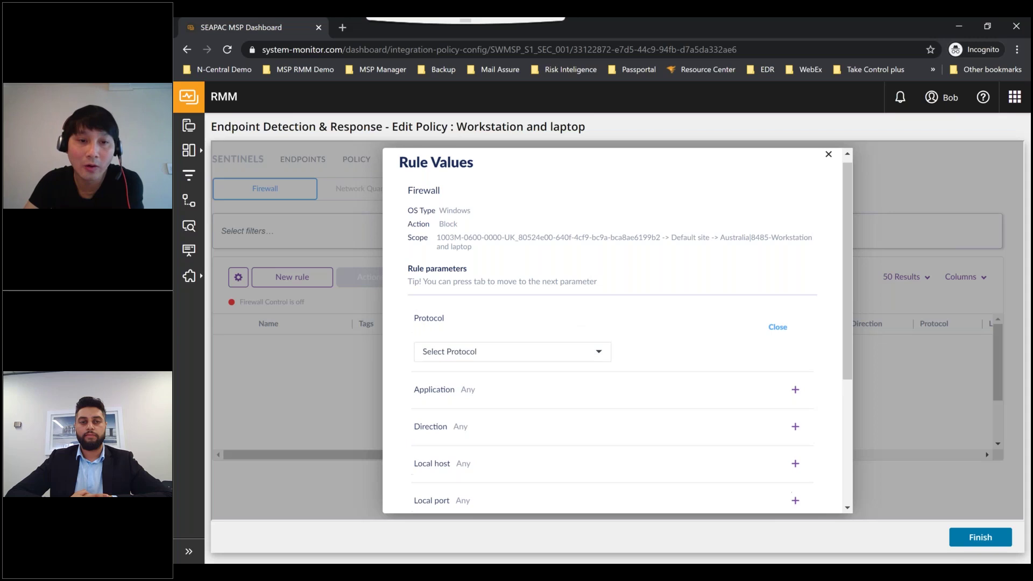
{"action": "left_click", "coordinate": [561, 400]}
{"action": "scroll", "coordinate": [538, 377], "scroll_direction": "down", "scroll_amount": 3}
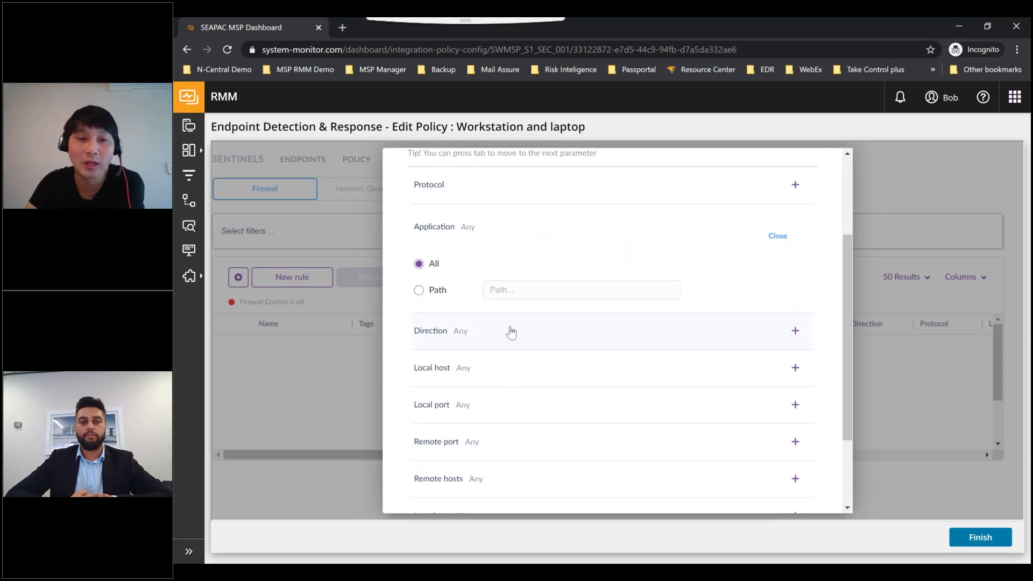
{"action": "left_click", "coordinate": [570, 333]}
{"action": "scroll", "coordinate": [555, 362], "scroll_direction": "down", "scroll_amount": 1}
{"action": "left_click", "coordinate": [556, 323]}
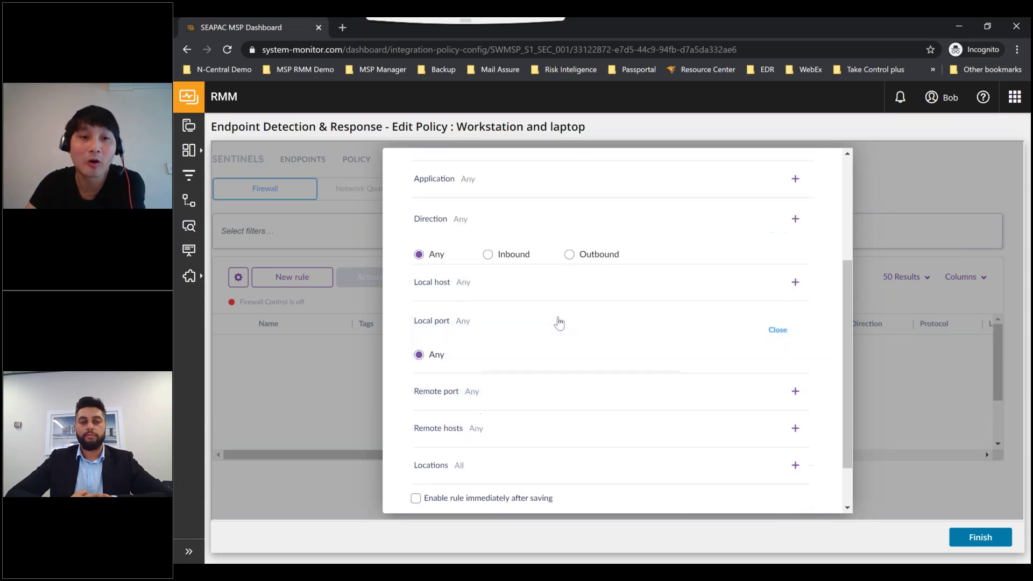
{"action": "left_click", "coordinate": [551, 264]}
{"action": "scroll", "coordinate": [565, 371], "scroll_direction": "down", "scroll_amount": 3}
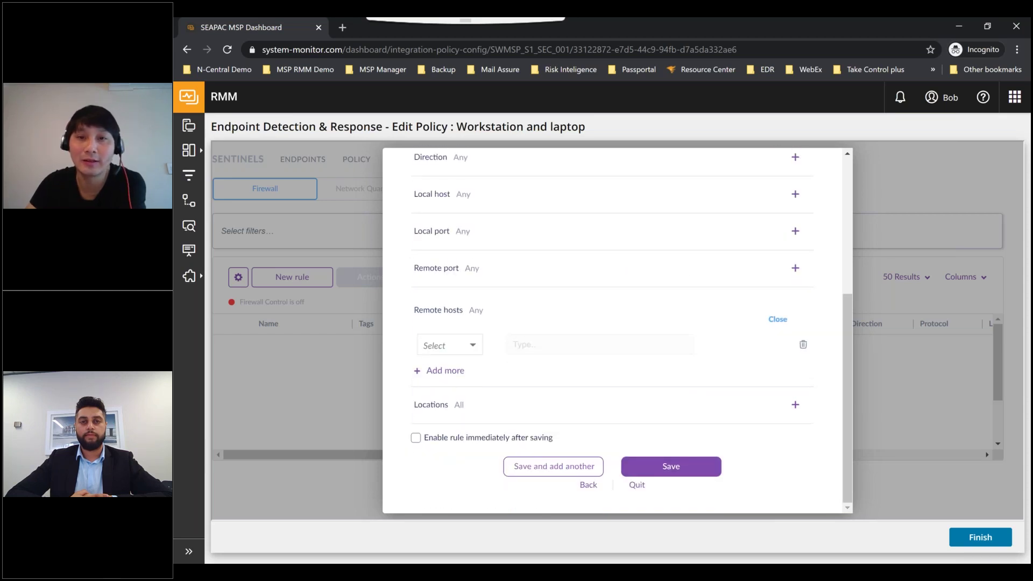
{"action": "left_click", "coordinate": [595, 462]}
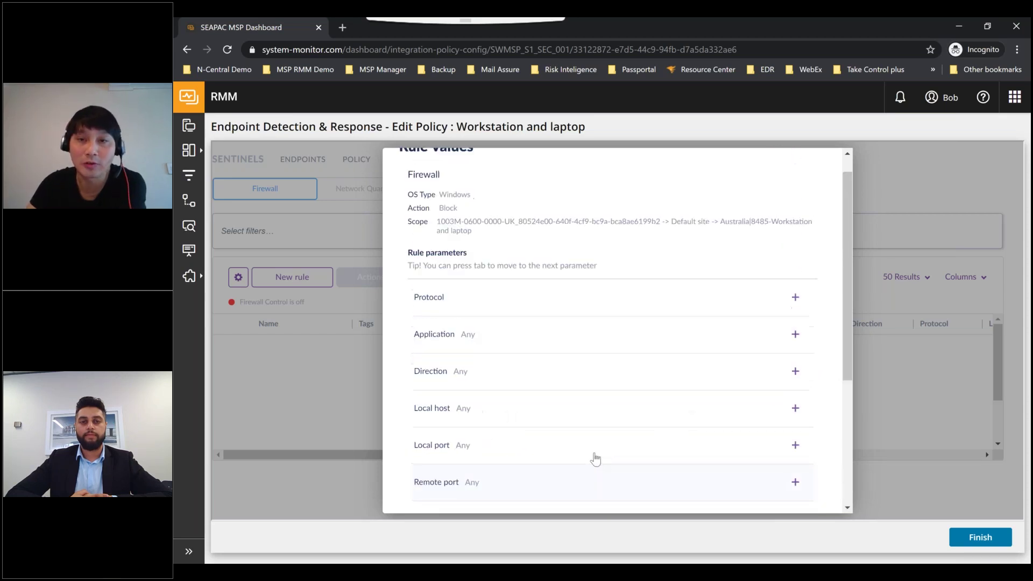
{"action": "scroll", "coordinate": [595, 458], "scroll_direction": "down", "scroll_amount": 4}
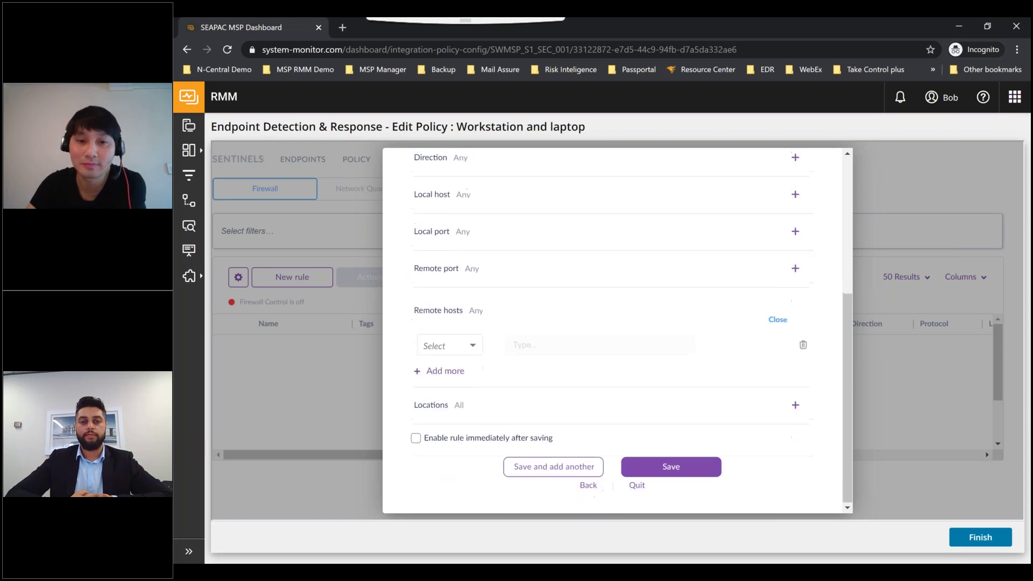
{"action": "left_click", "coordinate": [636, 485]}
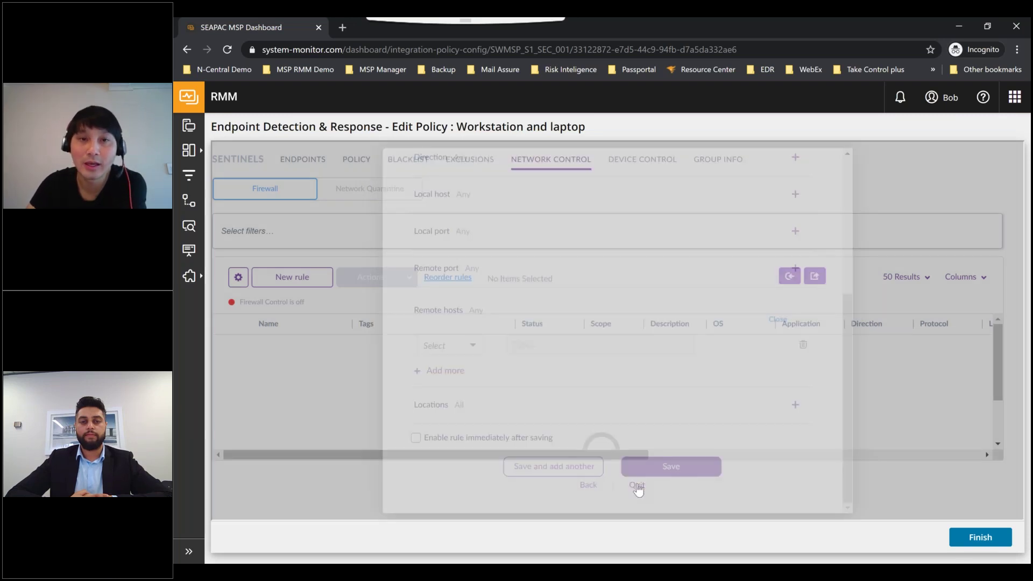
- Start a new rule in the policy's device control and name it "USB"
{"action": "left_click", "coordinate": [627, 167]}
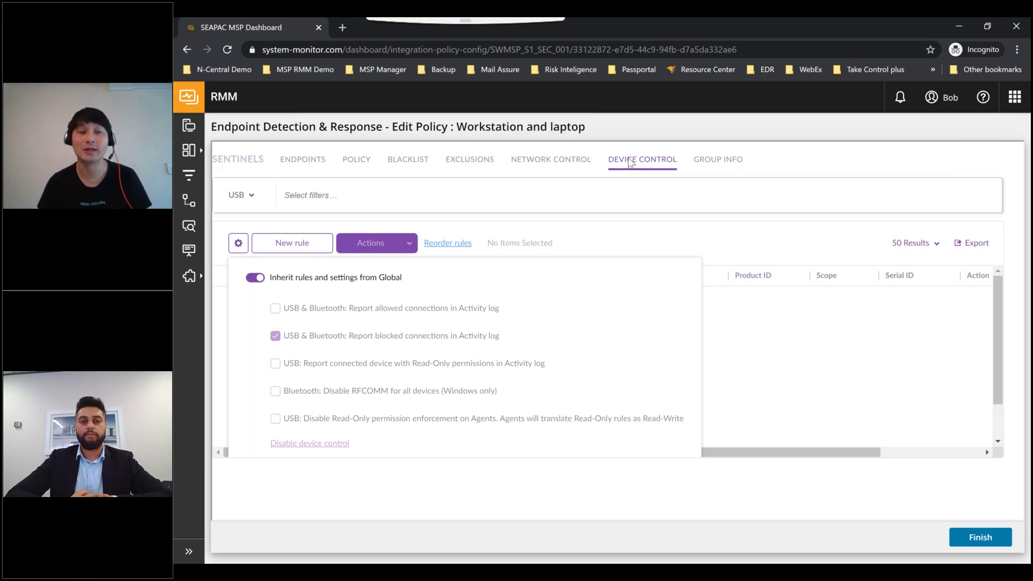
{"action": "left_click", "coordinate": [758, 308]}
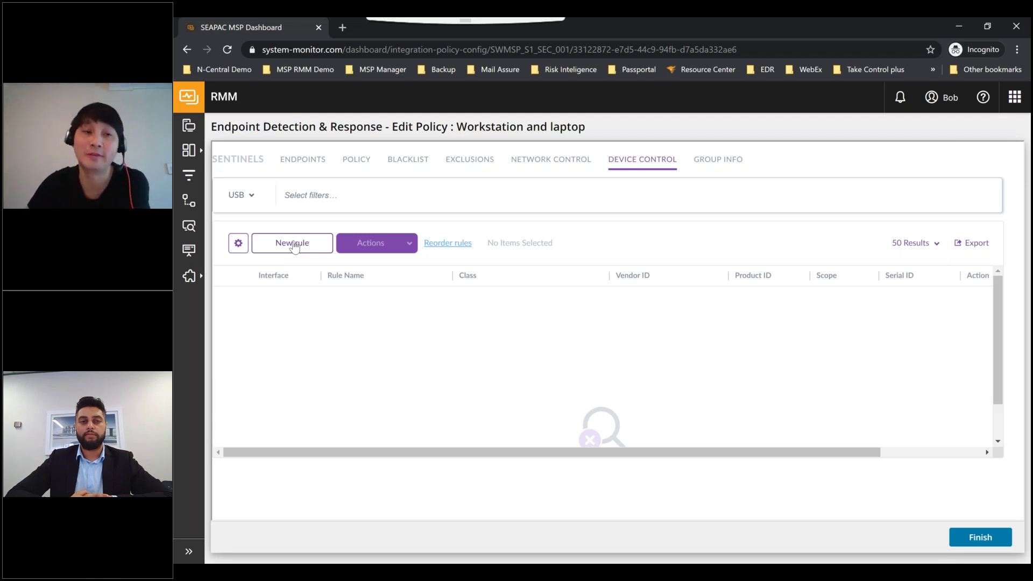
{"action": "left_click", "coordinate": [293, 245]}
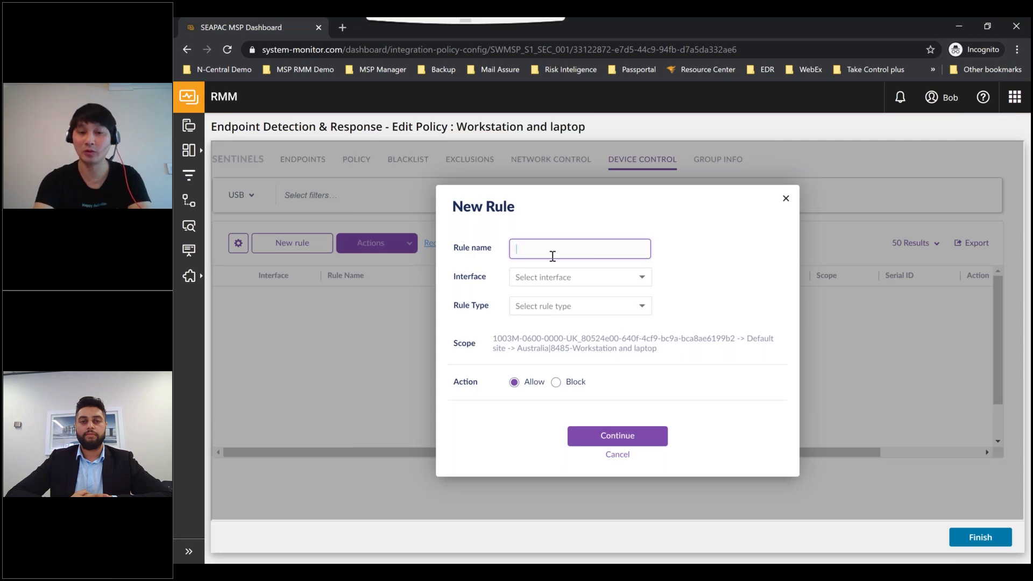
{"action": "type", "text": "USB"}
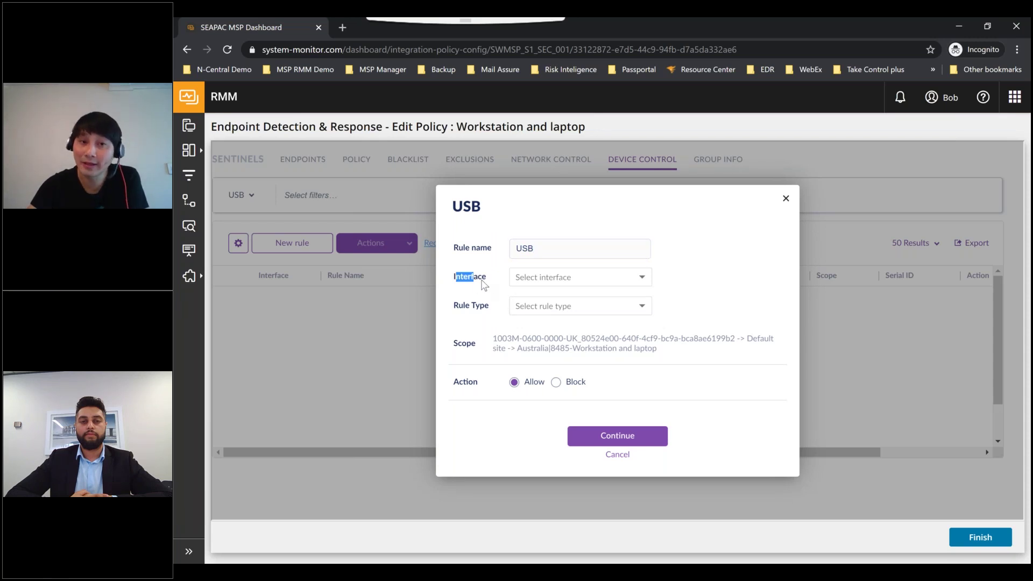
- Look at the interface choices for the new device rule and set its interface to USB
{"action": "left_click", "coordinate": [522, 283]}
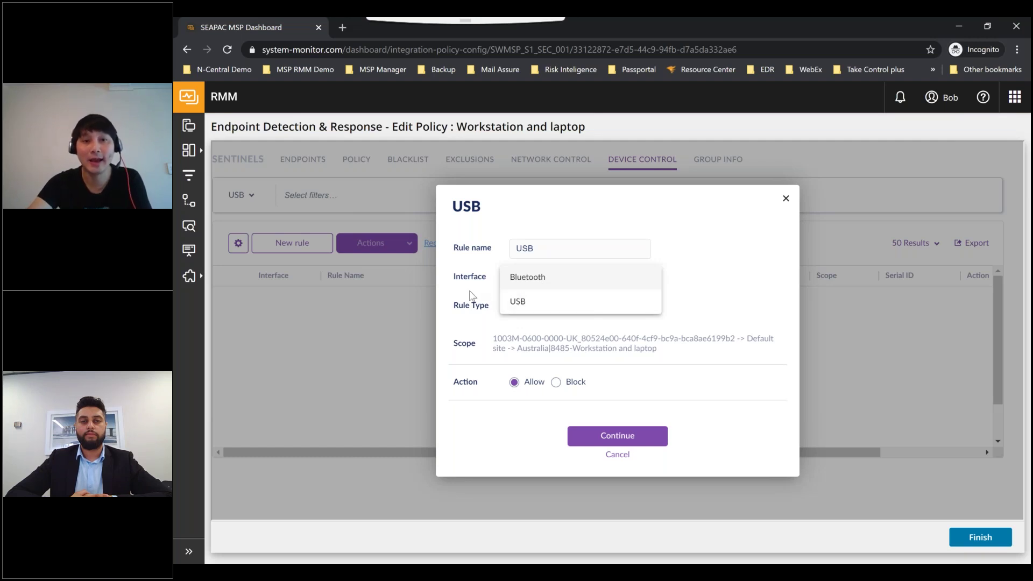
{"action": "left_click", "coordinate": [491, 296]}
{"action": "left_click", "coordinate": [571, 285]}
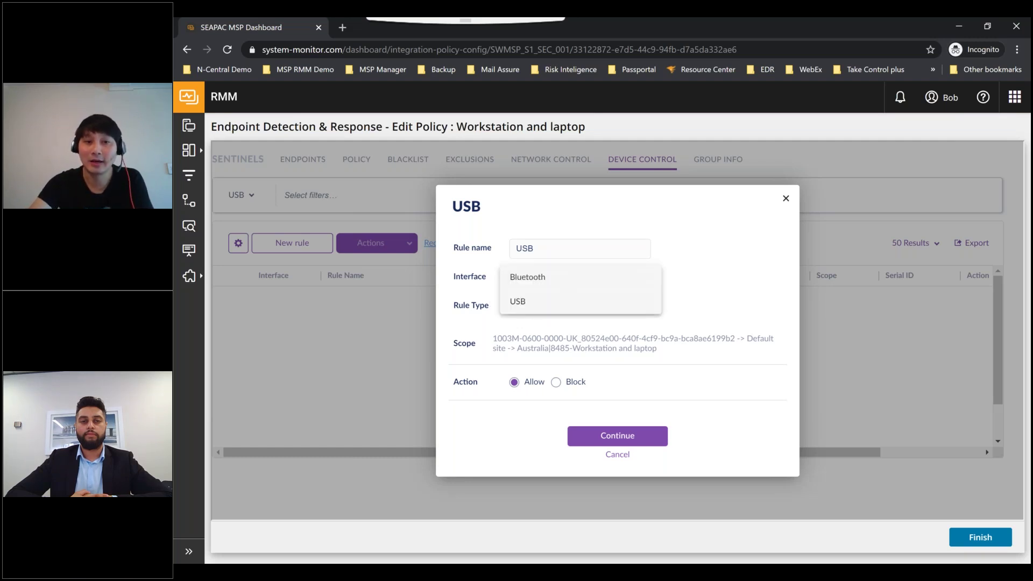
{"action": "left_click", "coordinate": [530, 301]}
{"action": "left_click_drag", "start_coordinate": [452, 305], "coordinate": [491, 312]}
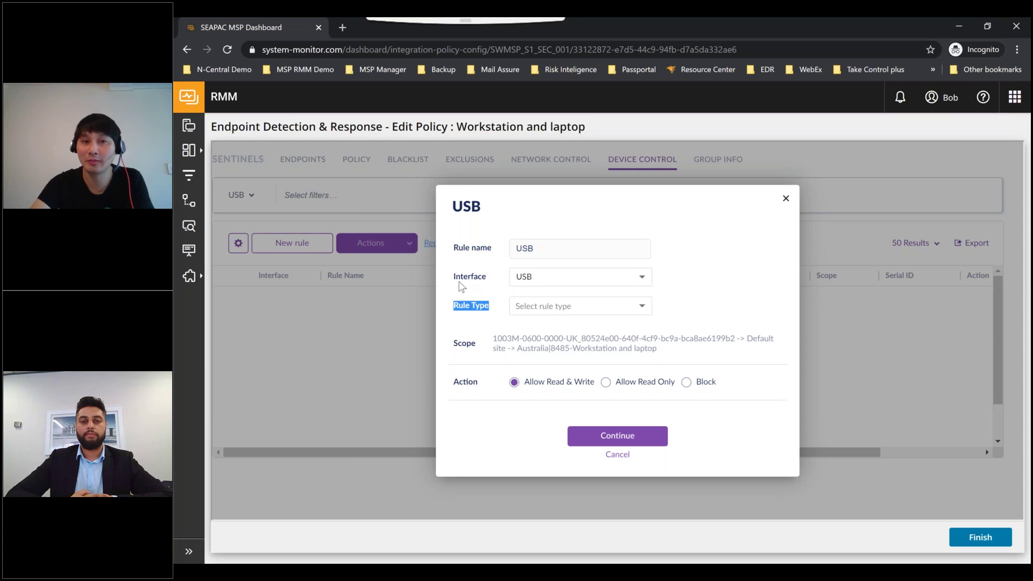
{"action": "left_click_drag", "start_coordinate": [456, 276], "coordinate": [495, 284]}
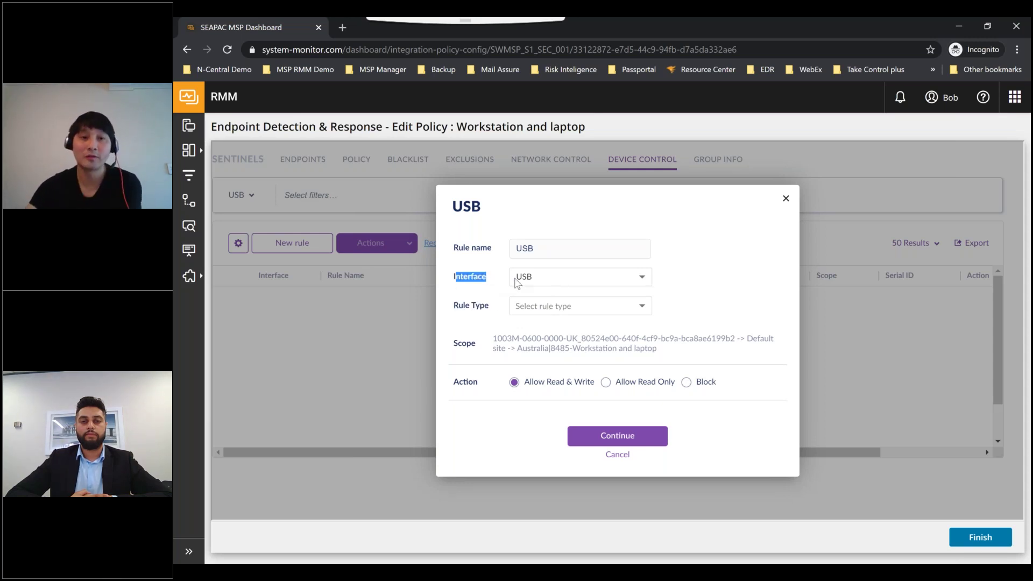
- Set the USB rule's type to Class and its action to Block, and continue to the class settings
{"action": "left_click", "coordinate": [568, 312]}
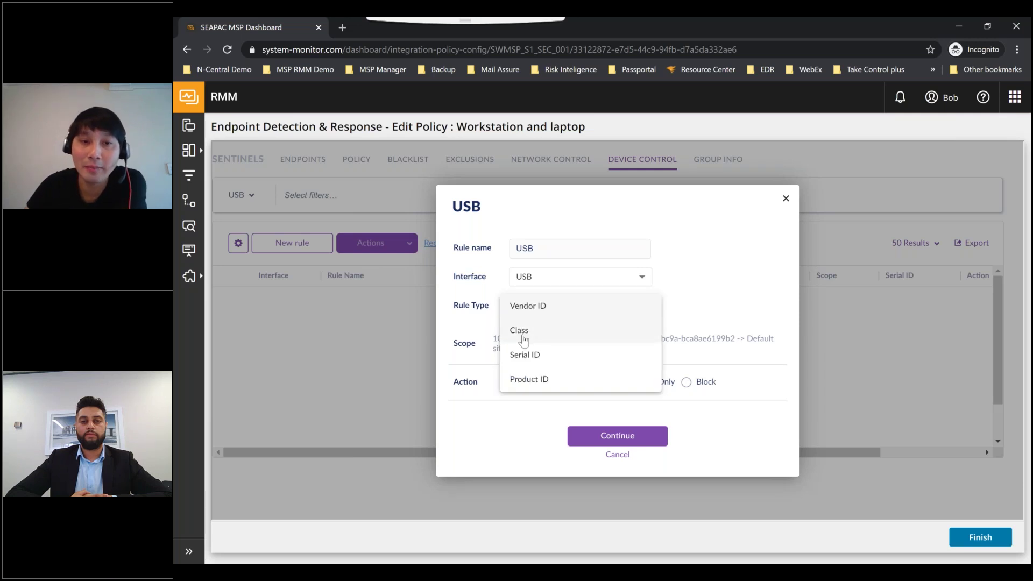
{"action": "left_click", "coordinate": [521, 331]}
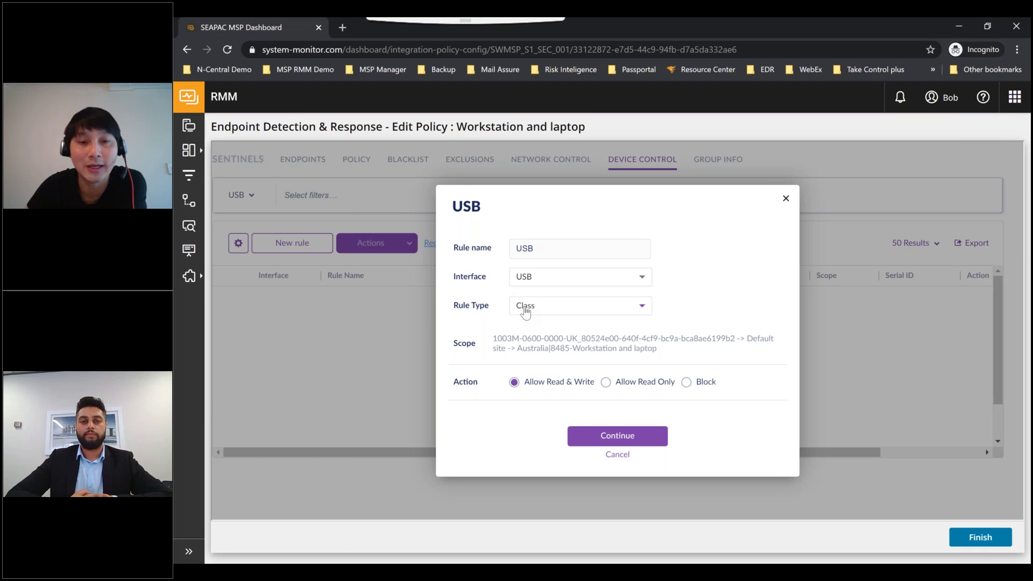
{"action": "left_click_drag", "start_coordinate": [454, 384], "coordinate": [474, 385]}
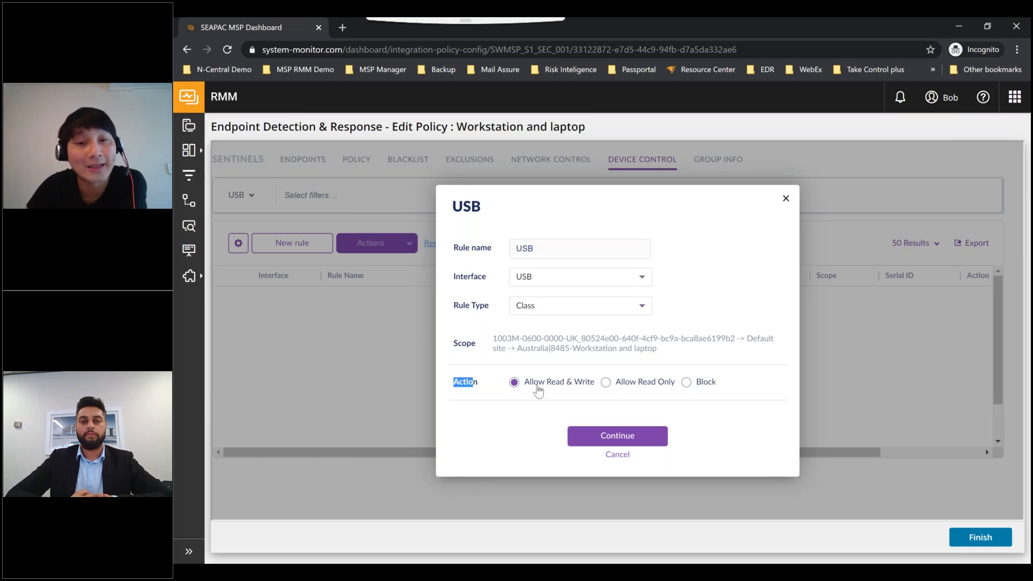
{"action": "left_click", "coordinate": [686, 382]}
{"action": "left_click", "coordinate": [649, 433]}
- Try class 08 Mass Storage for the USB rule and change it to 12 USB Type-C Bridge Class
{"action": "left_click", "coordinate": [581, 260]}
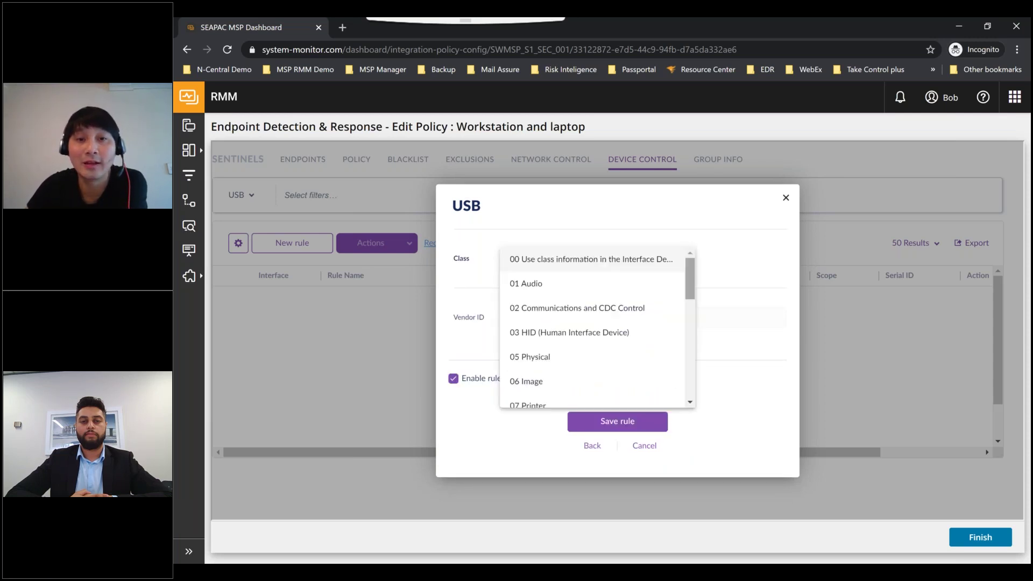
{"action": "left_click_drag", "start_coordinate": [690, 274], "coordinate": [693, 302]}
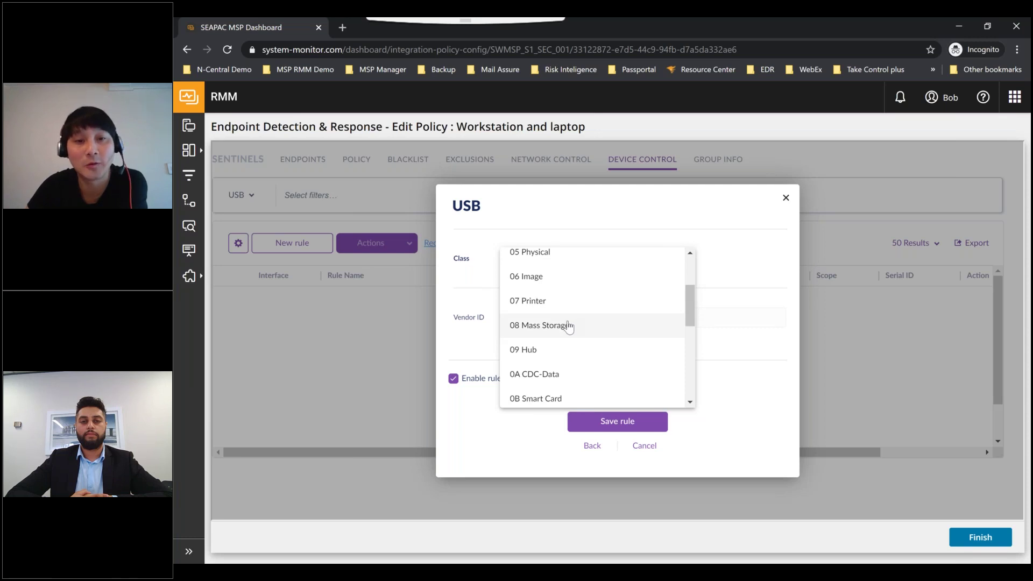
{"action": "left_click", "coordinate": [570, 326]}
{"action": "left_click", "coordinate": [618, 260]}
{"action": "left_click_drag", "start_coordinate": [688, 244], "coordinate": [685, 291]}
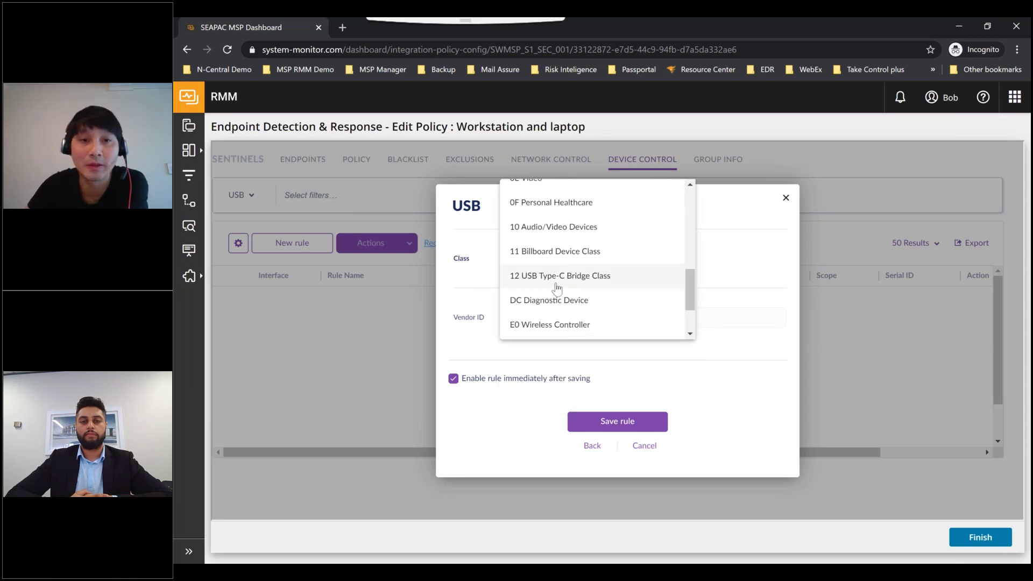
{"action": "left_click", "coordinate": [554, 276]}
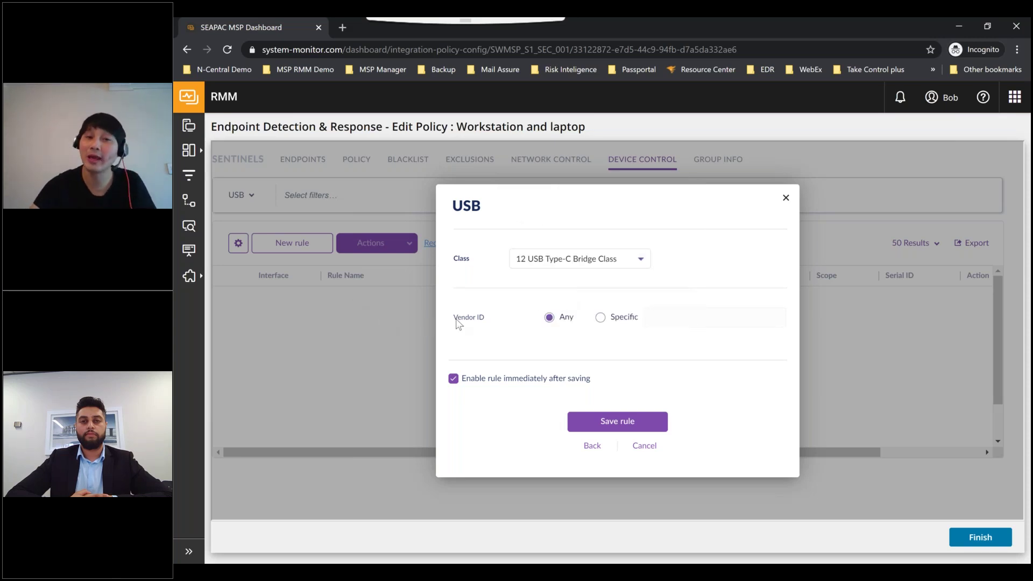
- Switch the USB rule's Vendor ID to Specific and cancel the rule without saving it
{"action": "left_click_drag", "start_coordinate": [456, 319], "coordinate": [486, 318]}
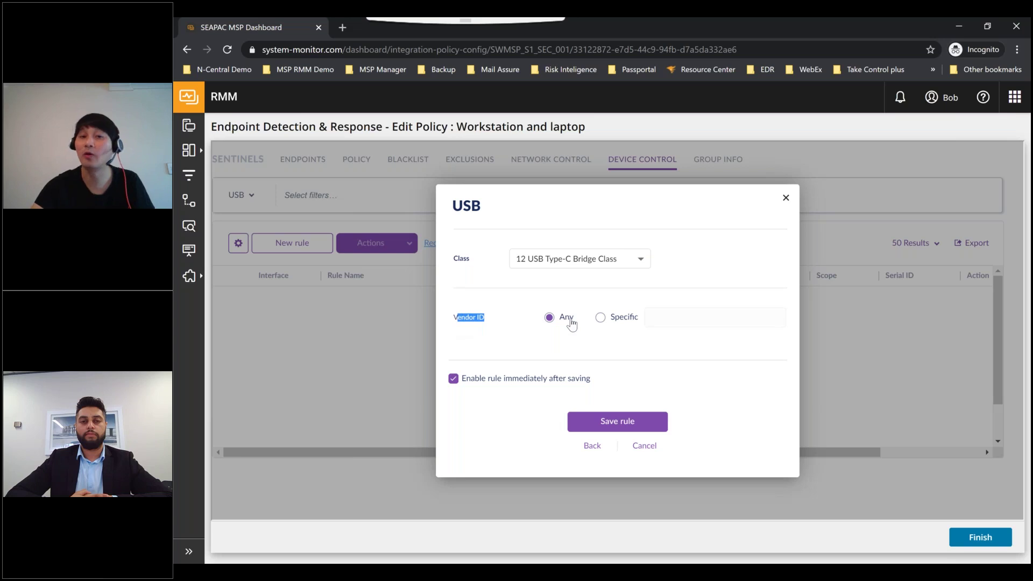
{"action": "left_click", "coordinate": [606, 323]}
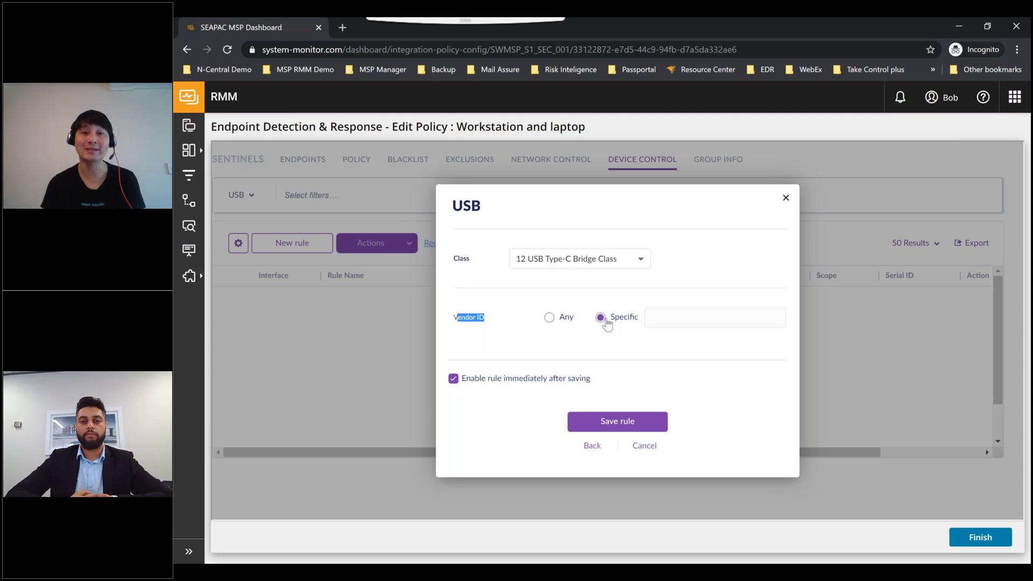
{"action": "left_click", "coordinate": [673, 312]}
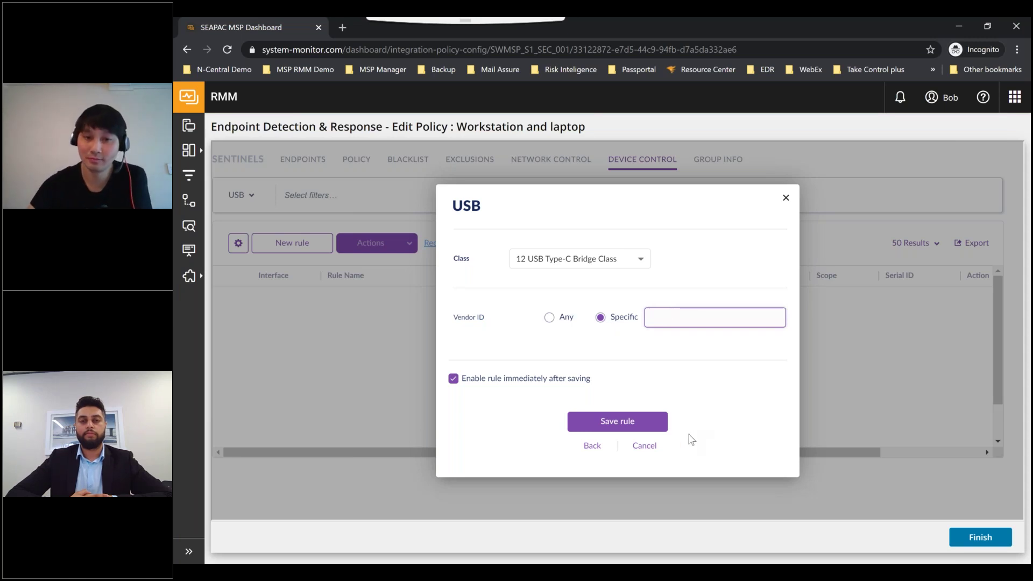
{"action": "left_click", "coordinate": [645, 445]}
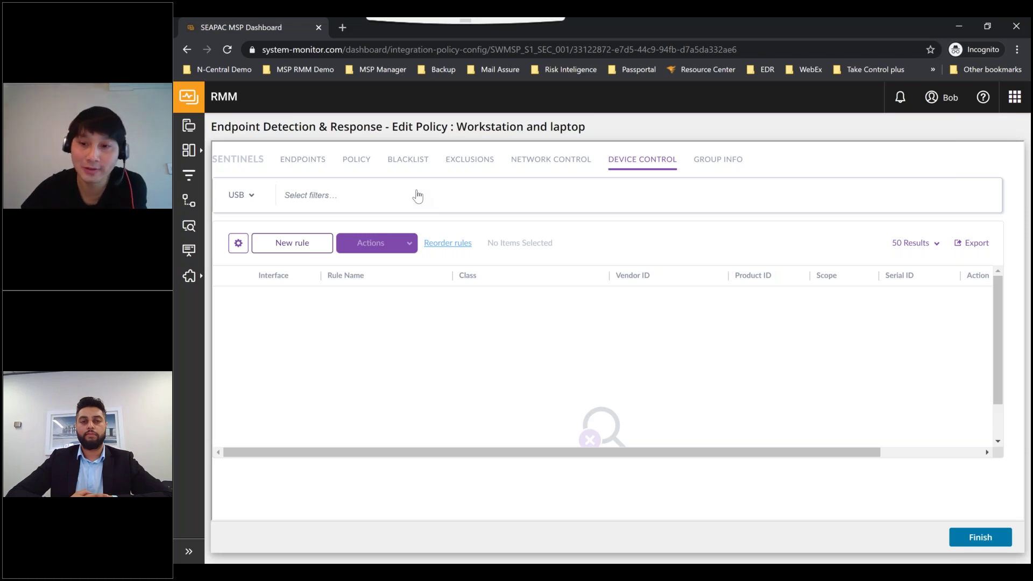
- Open the settings page of the Endpoint Detection & Response integration
{"action": "mouse_move", "coordinate": [247, 285]}
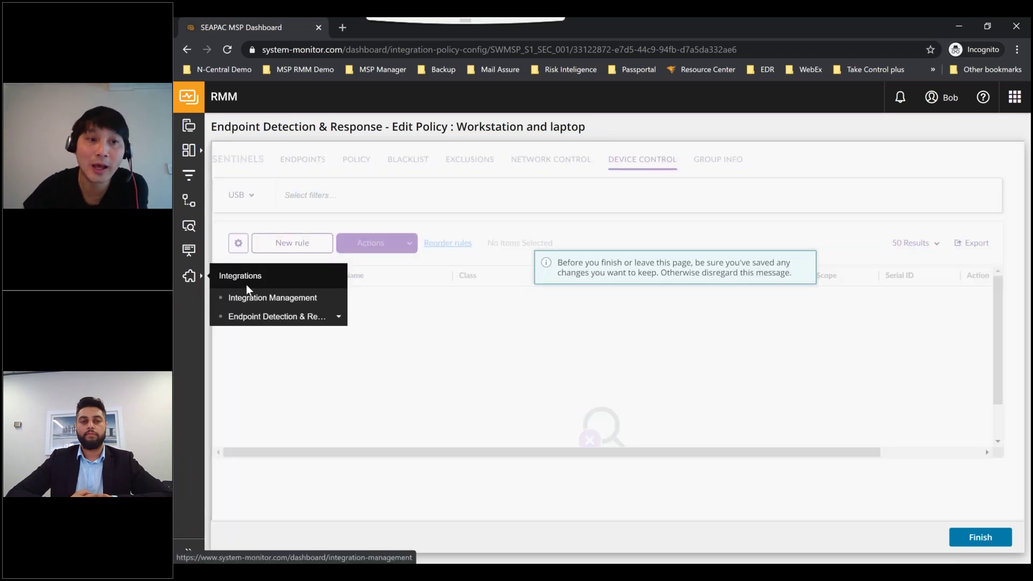
{"action": "mouse_move", "coordinate": [193, 279]}
{"action": "left_click", "coordinate": [267, 298]}
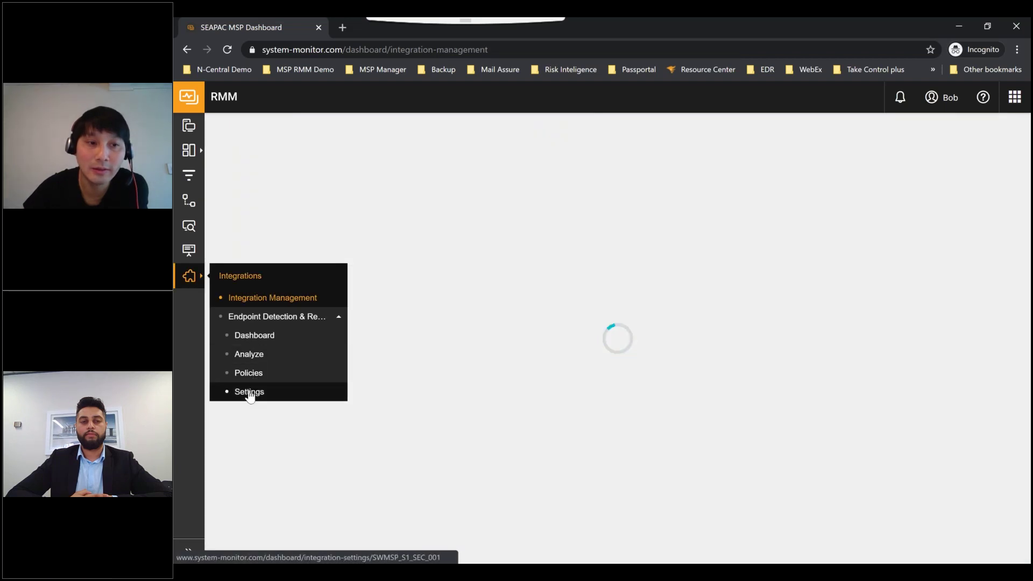
{"action": "left_click", "coordinate": [282, 396]}
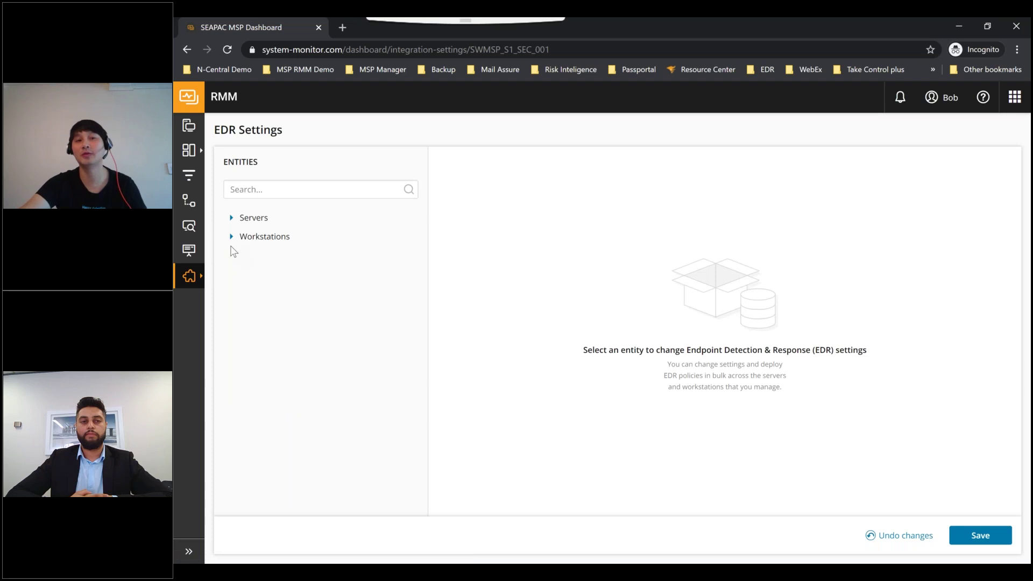
- Turn EDR on for the BTech client under Workstations with the "Workstation and laptop" policy
{"action": "left_click", "coordinate": [254, 240]}
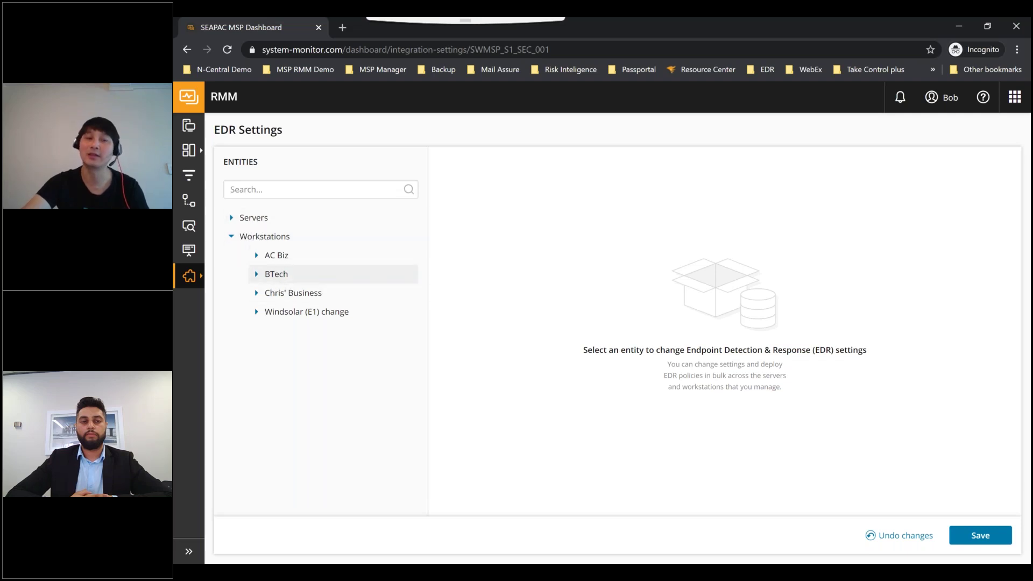
{"action": "left_click", "coordinate": [284, 280]}
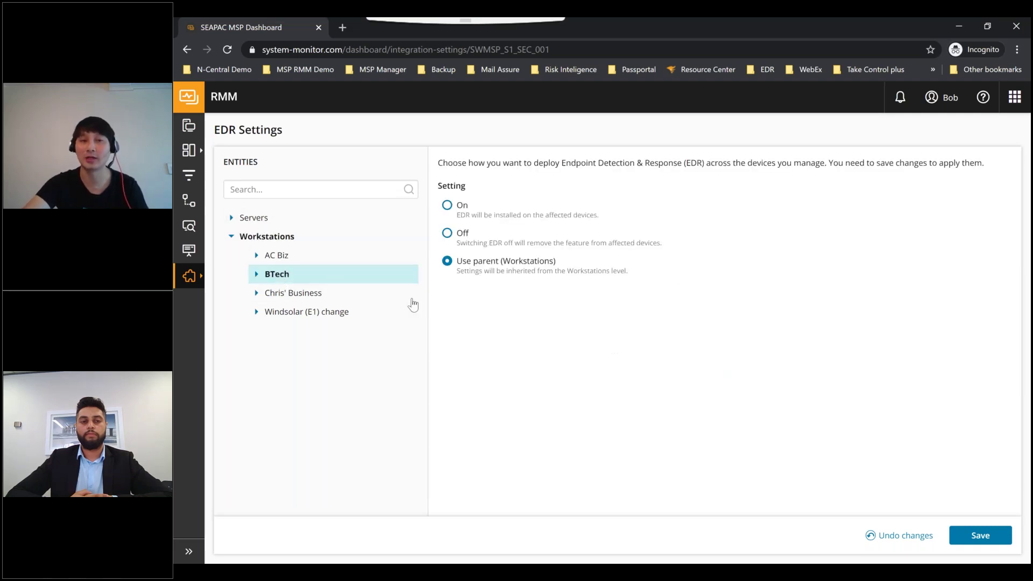
{"action": "left_click", "coordinate": [477, 218]}
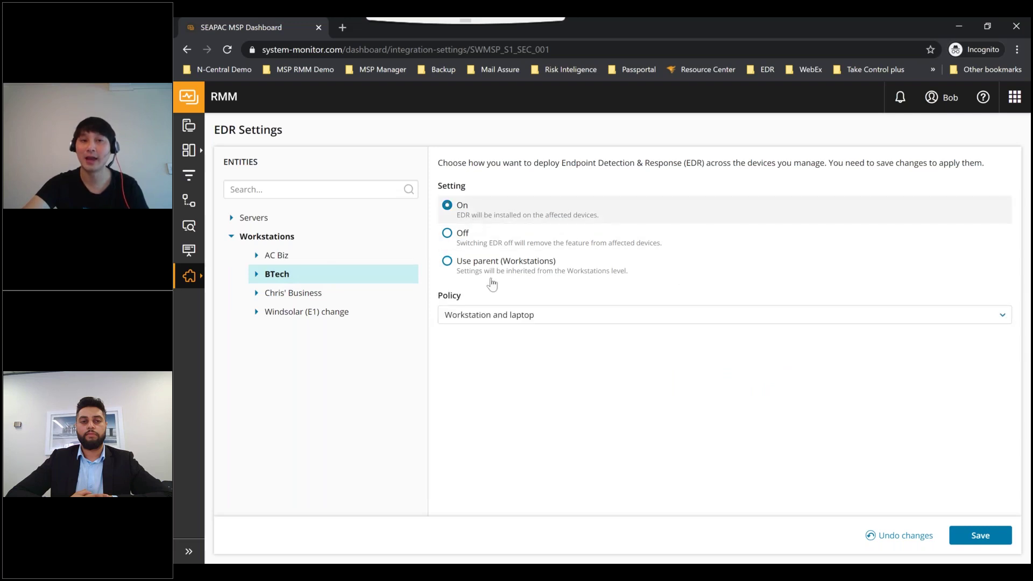
{"action": "left_click", "coordinate": [506, 314]}
{"action": "left_click", "coordinate": [643, 439]}
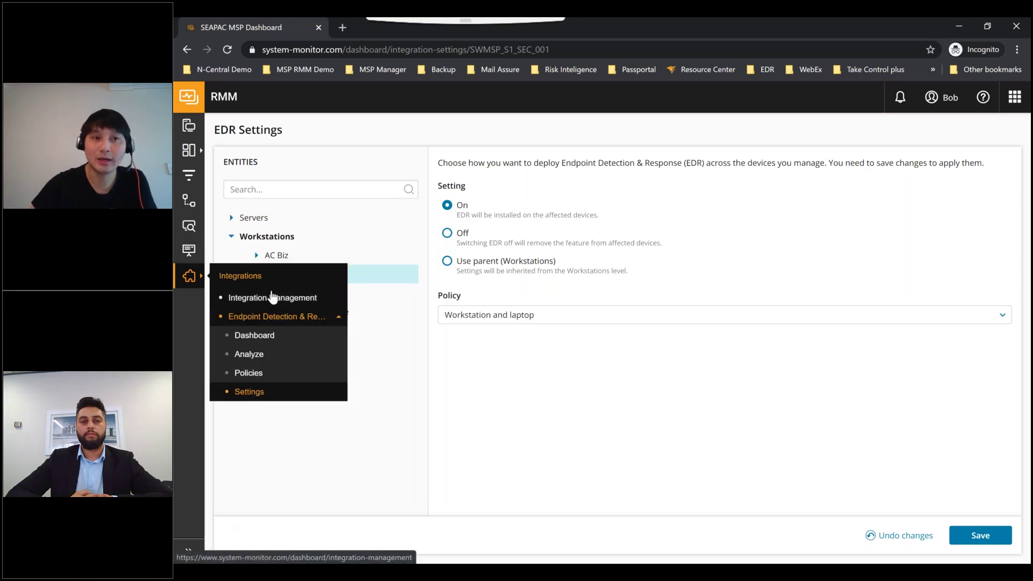
- Leave the EDR settings without saving and go to the main Monitoring and Management dashboard
{"action": "mouse_move", "coordinate": [193, 151]}
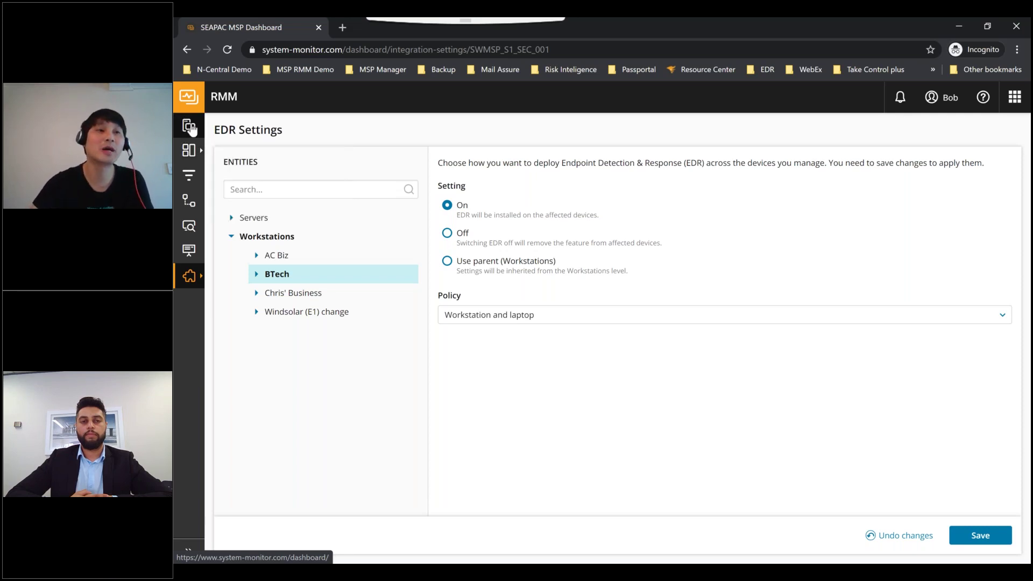
{"action": "left_click", "coordinate": [190, 128]}
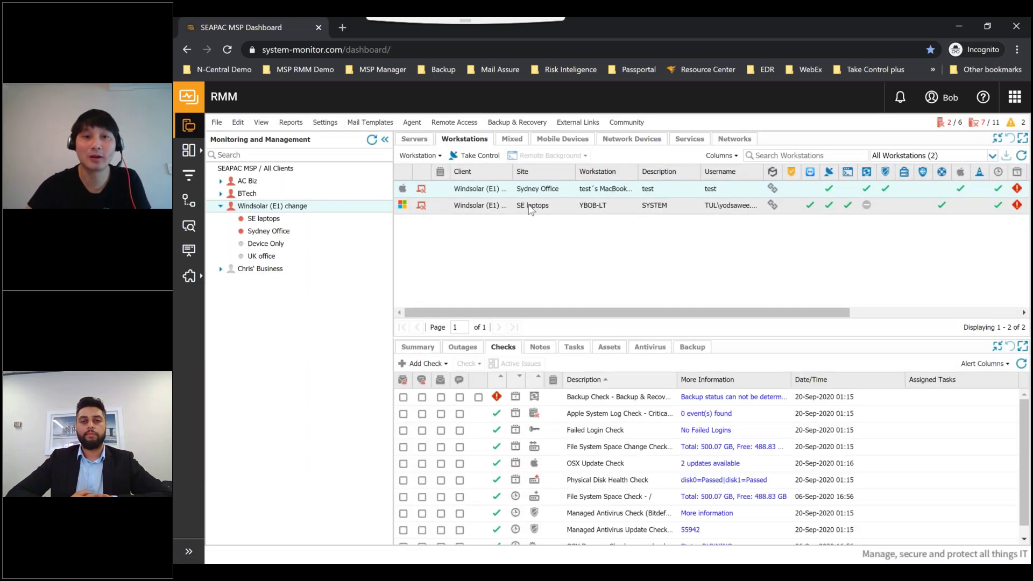
- Turn EDR on for the YBOB-LT workstation at the SE laptops site with the "Workstation and laptop" policy
{"action": "left_click", "coordinate": [525, 207]}
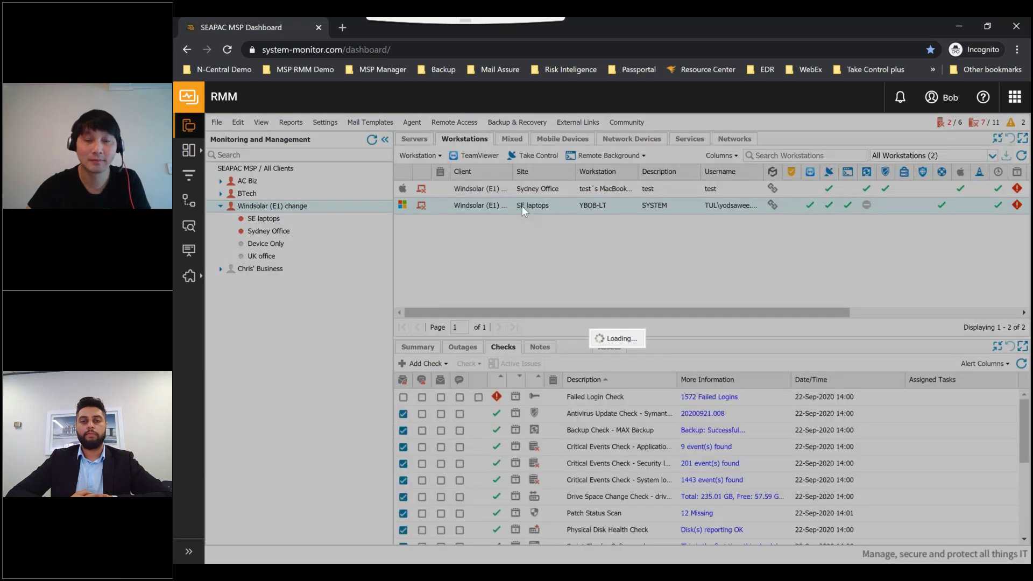
{"action": "double_click", "coordinate": [521, 206]}
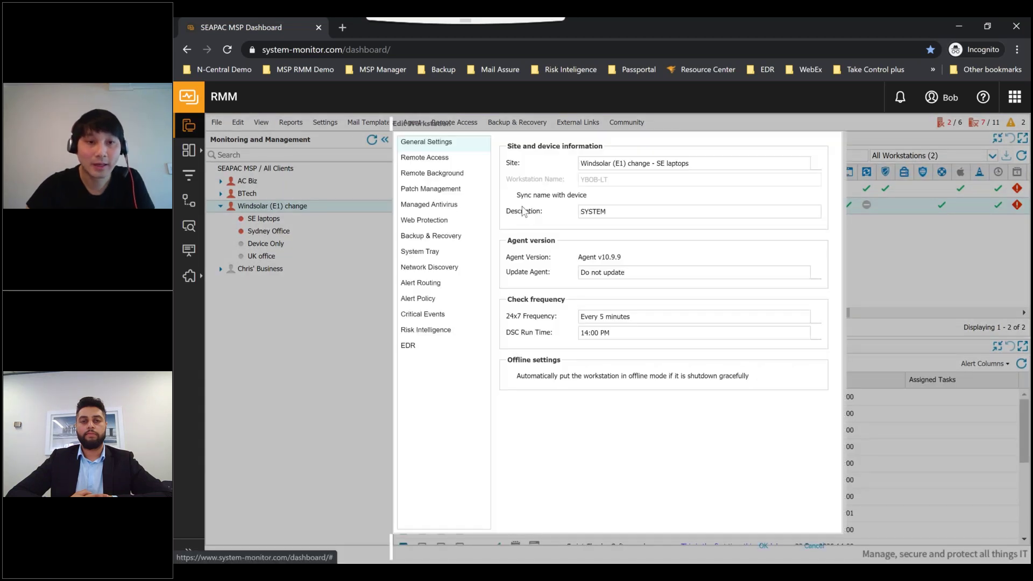
{"action": "left_click", "coordinate": [413, 347]}
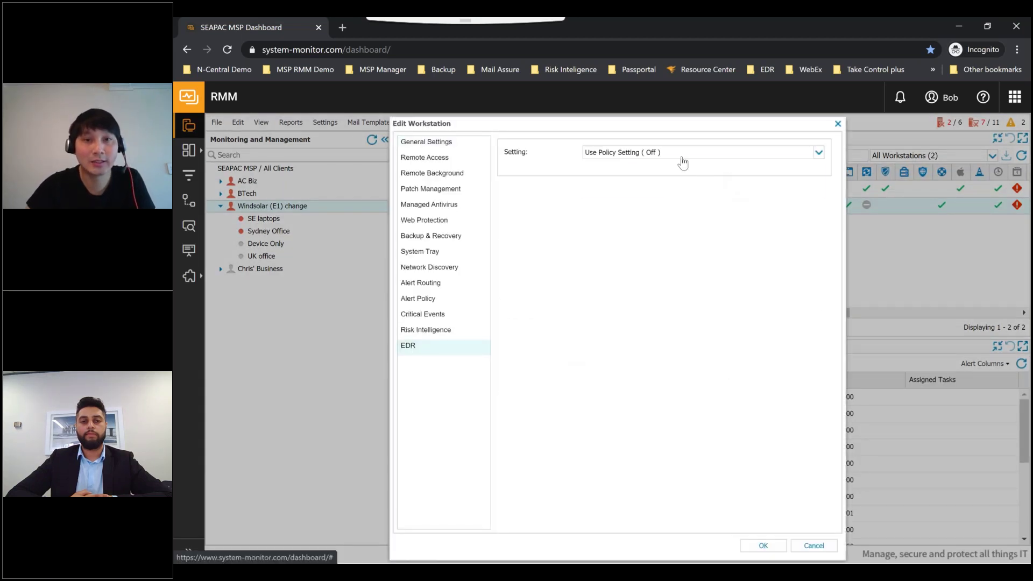
{"action": "left_click", "coordinate": [680, 154]}
{"action": "left_click", "coordinate": [638, 171]}
{"action": "left_click", "coordinate": [618, 234]}
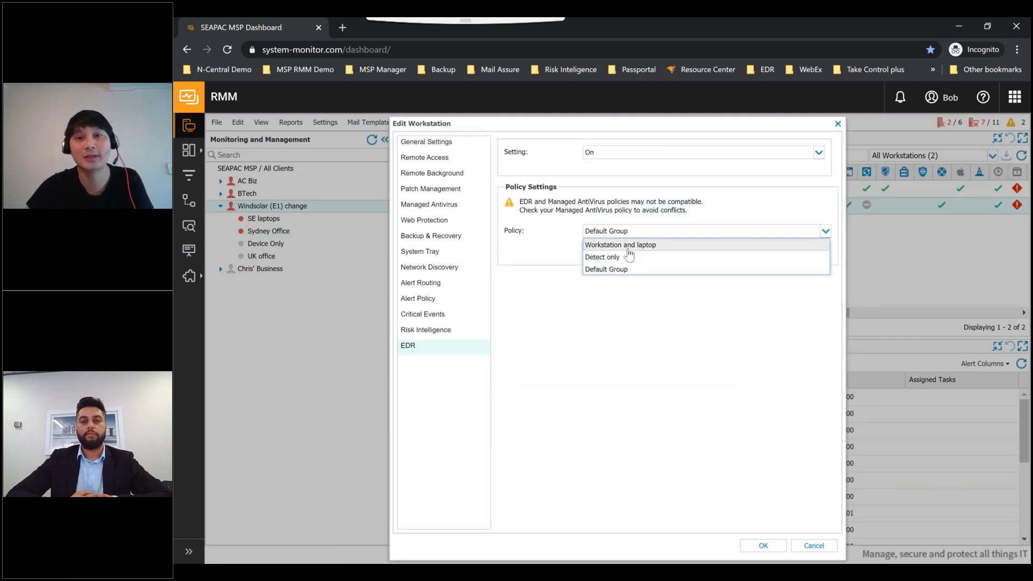
{"action": "left_click", "coordinate": [627, 250]}
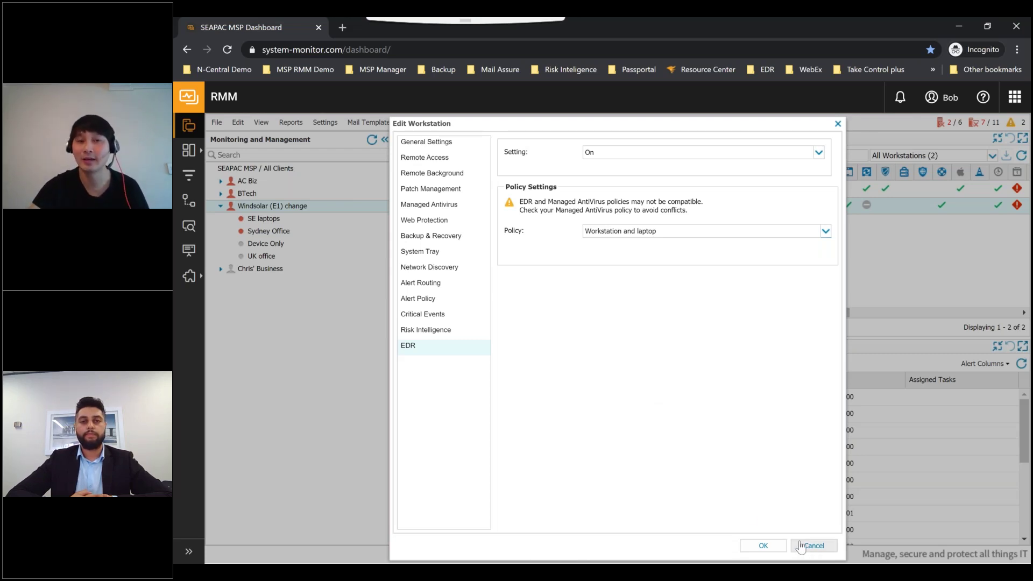
{"action": "left_click", "coordinate": [763, 544]}
- Check the reboot options for the YBOB-LT workstation and open the Endpoint Detection & Response dashboard
{"action": "right_click", "coordinate": [464, 207]}
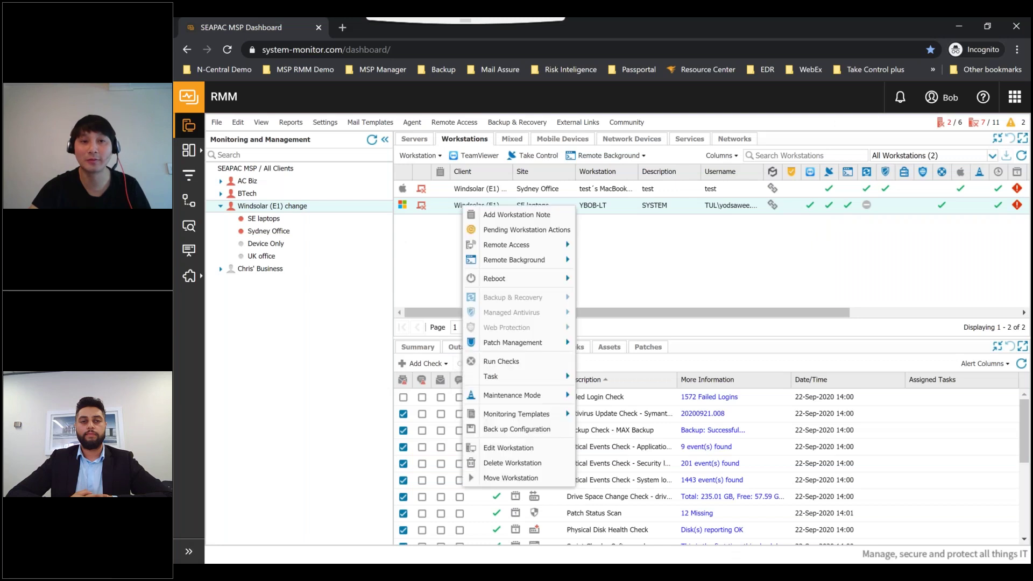
{"action": "mouse_move", "coordinate": [547, 278]}
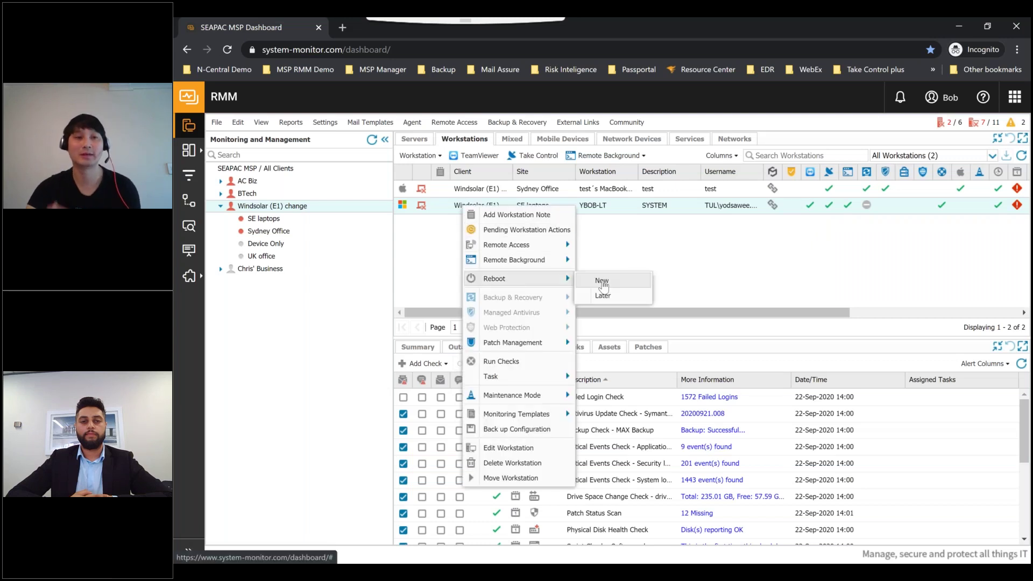
{"action": "left_click", "coordinate": [191, 278]}
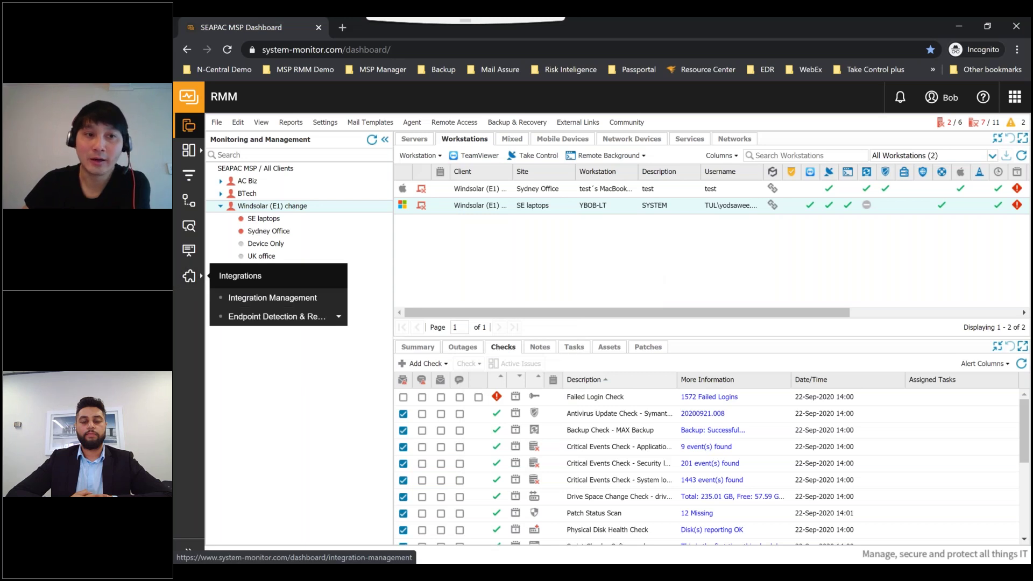
{"action": "left_click", "coordinate": [233, 317]}
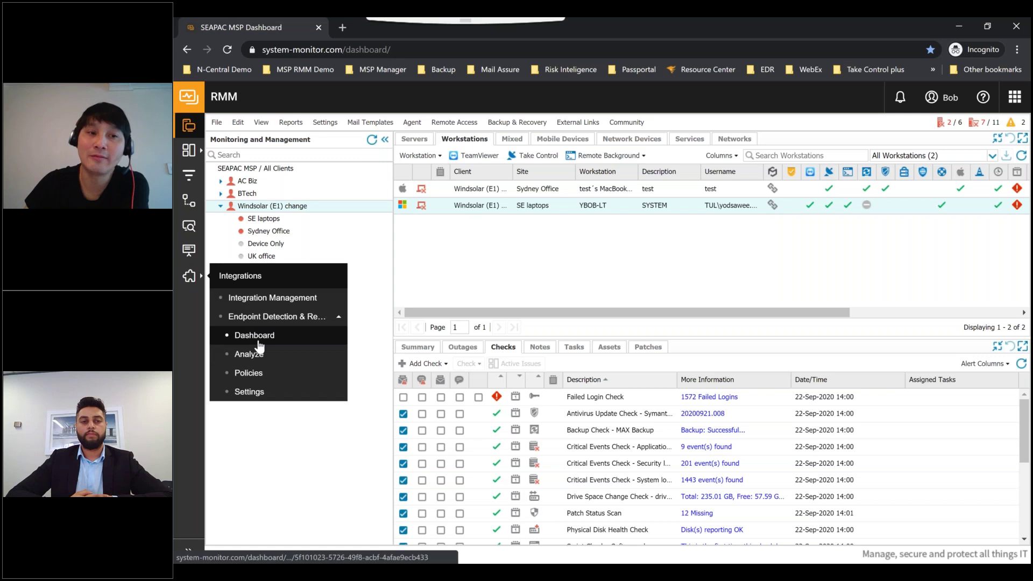
{"action": "left_click", "coordinate": [258, 342]}
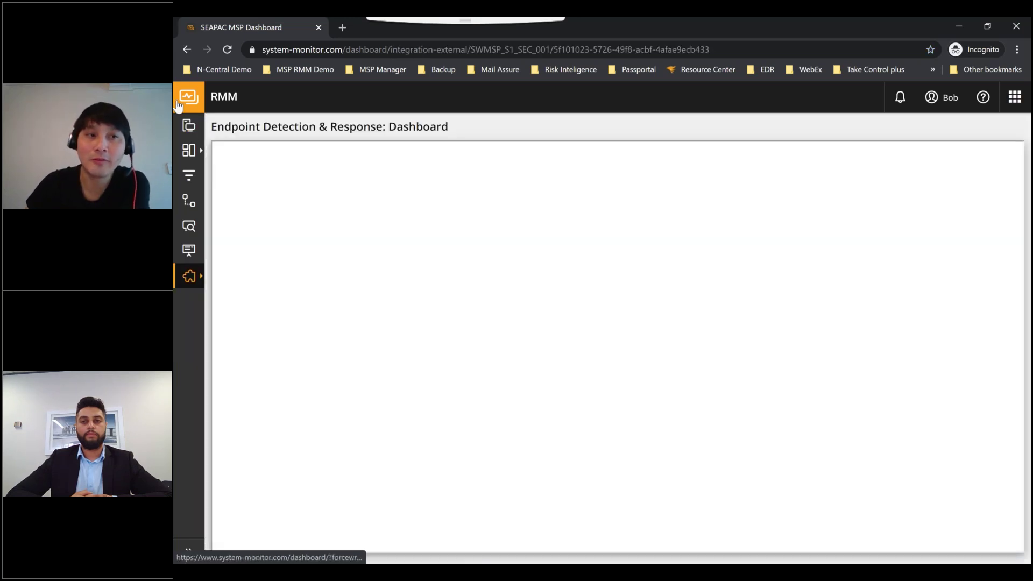
- Return to the main RMM dashboard and sort the all-clients workstation list by EDR status, with protected devices first
{"action": "left_click", "coordinate": [178, 105]}
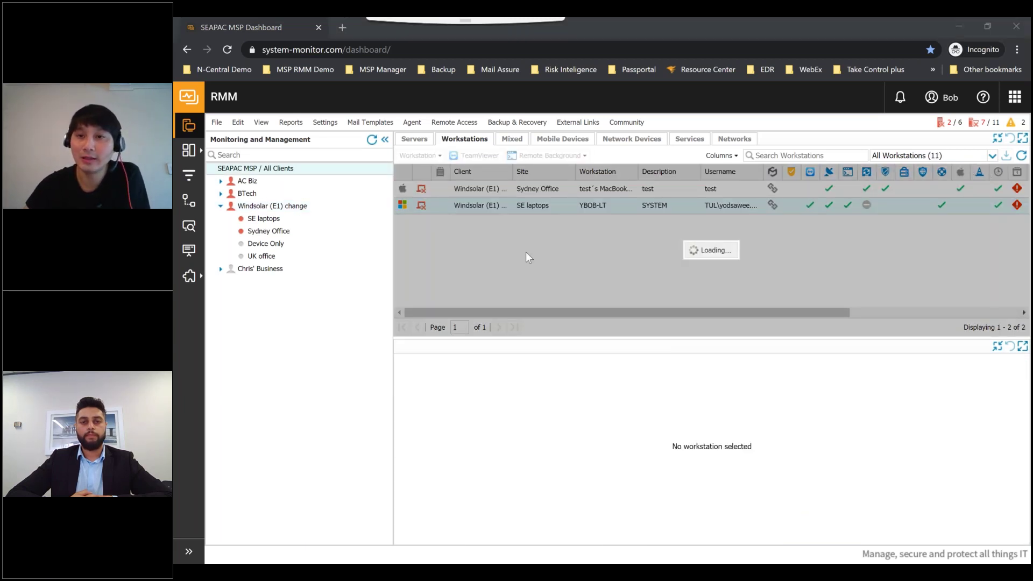
{"action": "left_click_drag", "start_coordinate": [558, 313], "coordinate": [731, 313]}
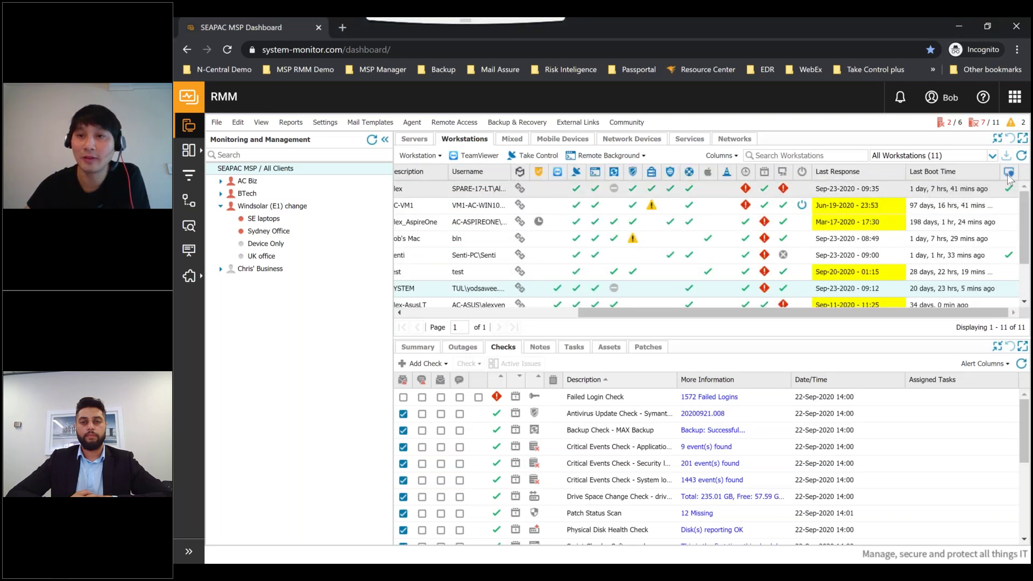
{"action": "left_click", "coordinate": [1009, 173]}
{"action": "left_click", "coordinate": [1009, 174]}
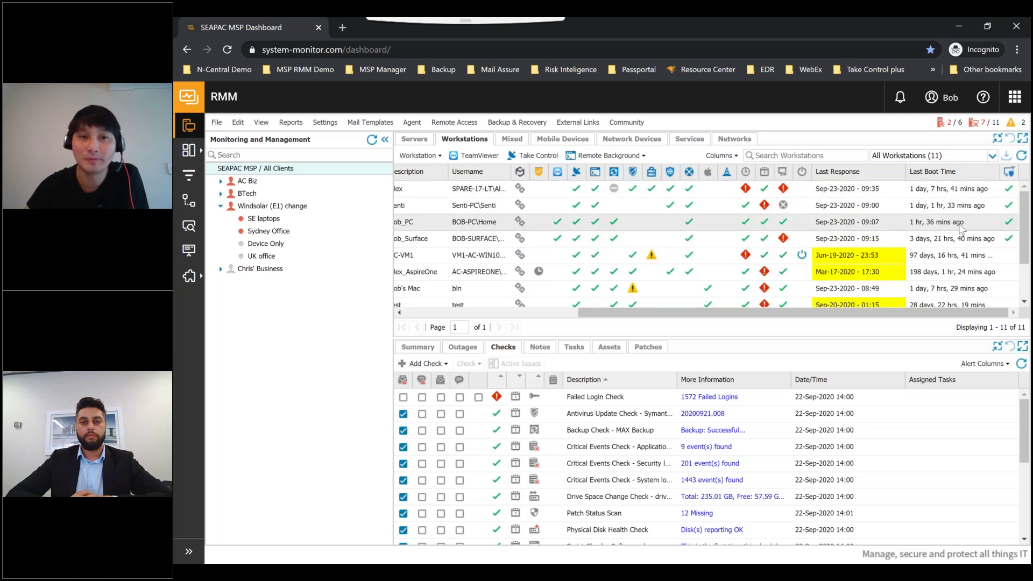
- Review the Endpoint Detection & Response script check details for SENTI-PC, including its infected status, and close them
{"action": "left_click", "coordinate": [682, 210]}
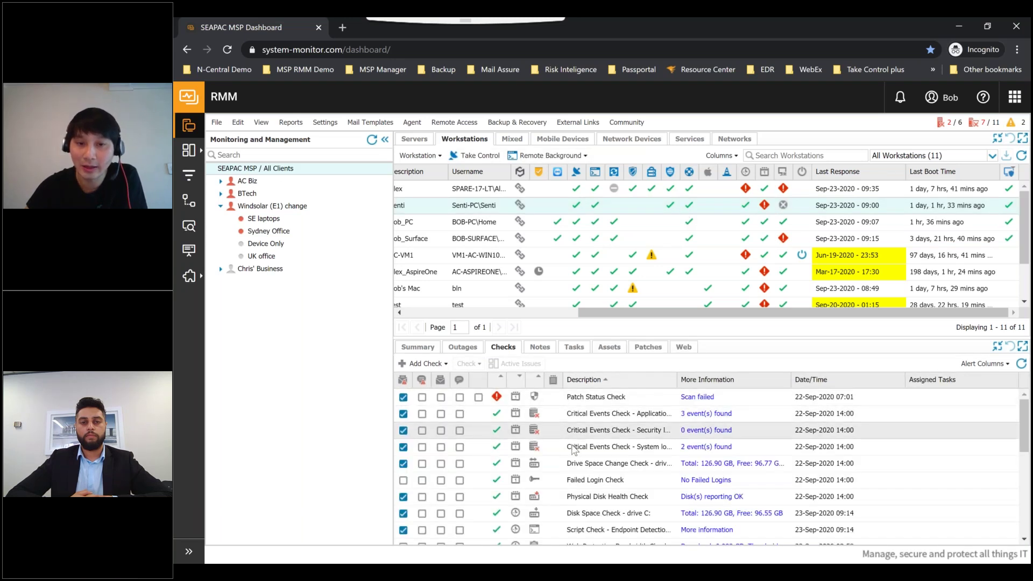
{"action": "scroll", "coordinate": [579, 463], "scroll_direction": "down", "scroll_amount": 2}
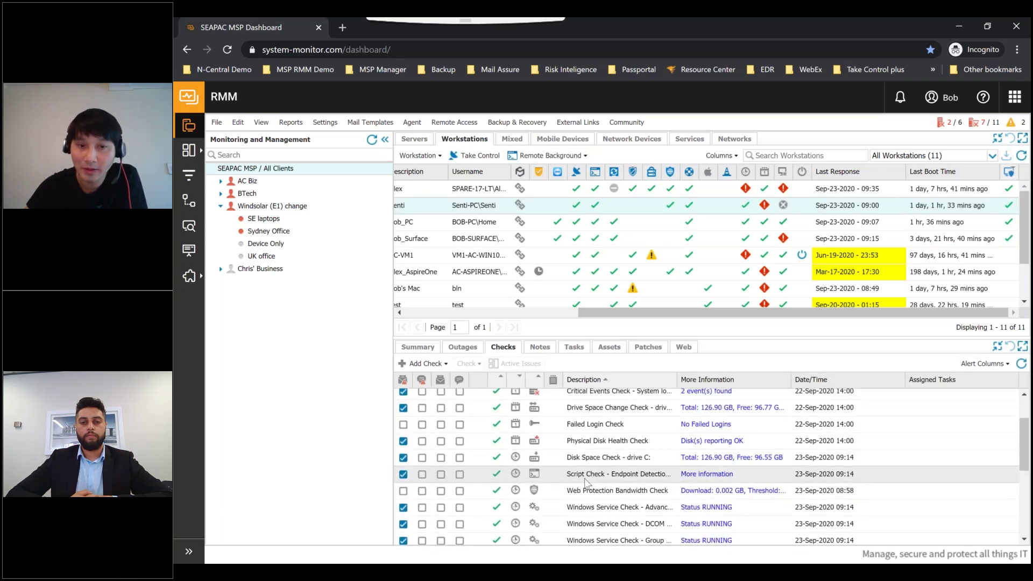
{"action": "left_click", "coordinate": [627, 478]}
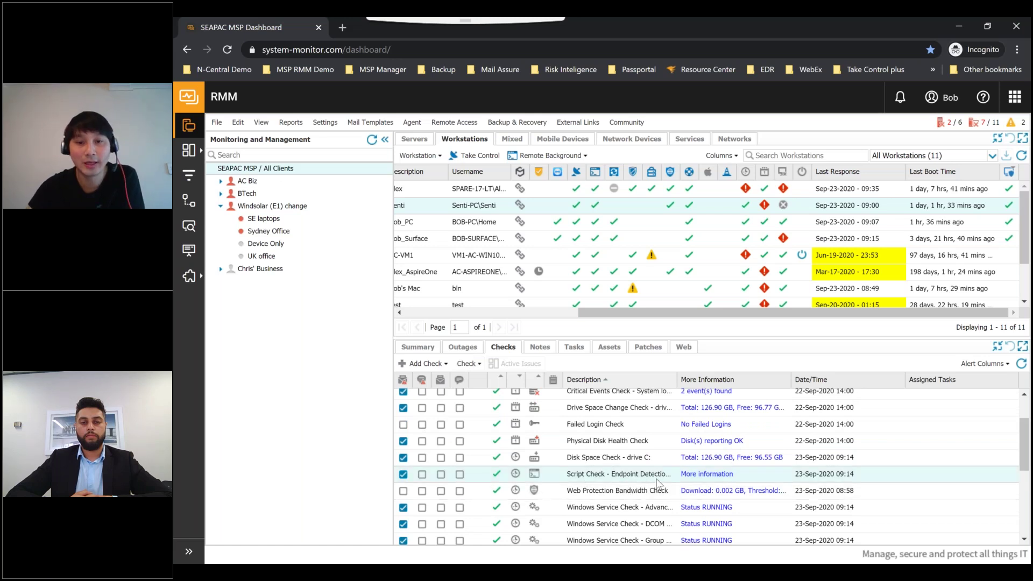
{"action": "left_click", "coordinate": [696, 479]}
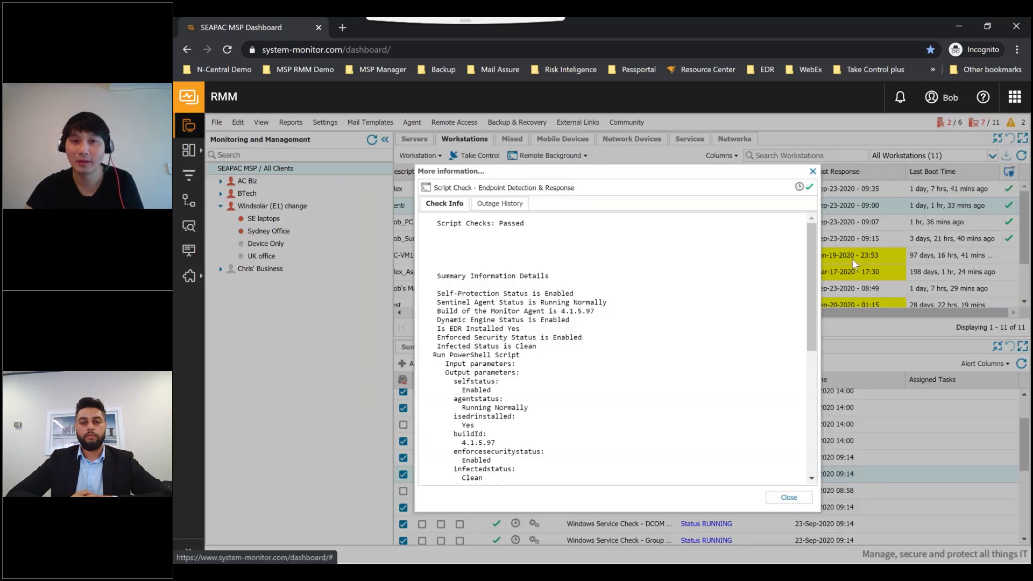
{"action": "left_click_drag", "start_coordinate": [812, 240], "coordinate": [776, 381]}
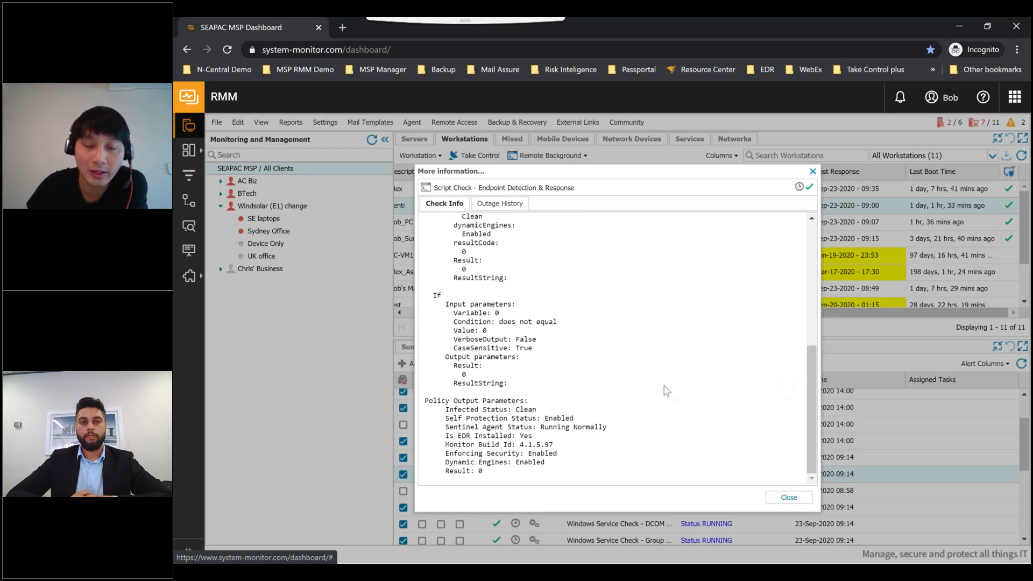
{"action": "left_click_drag", "start_coordinate": [441, 408], "coordinate": [537, 410]}
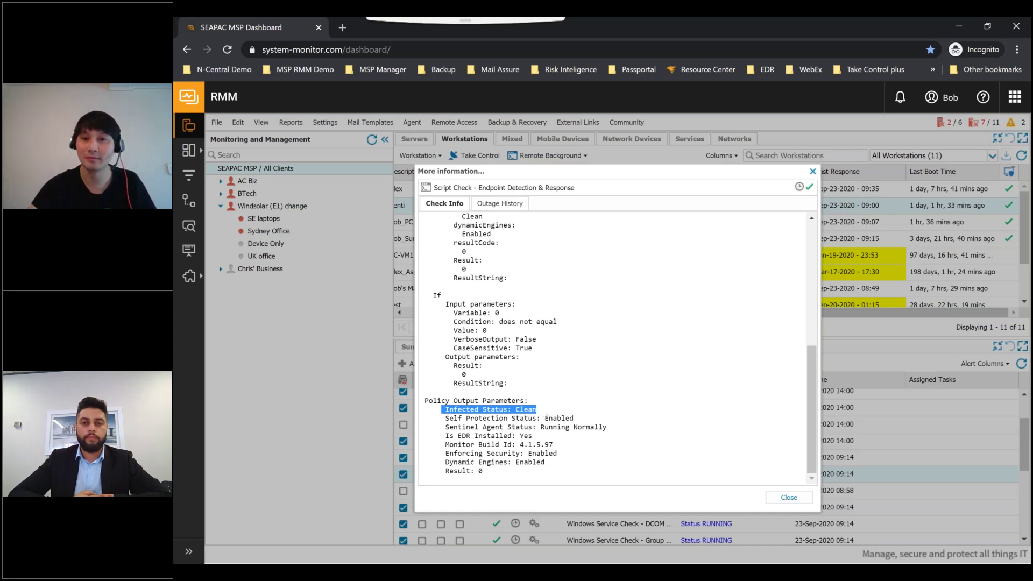
{"action": "left_click", "coordinate": [812, 172]}
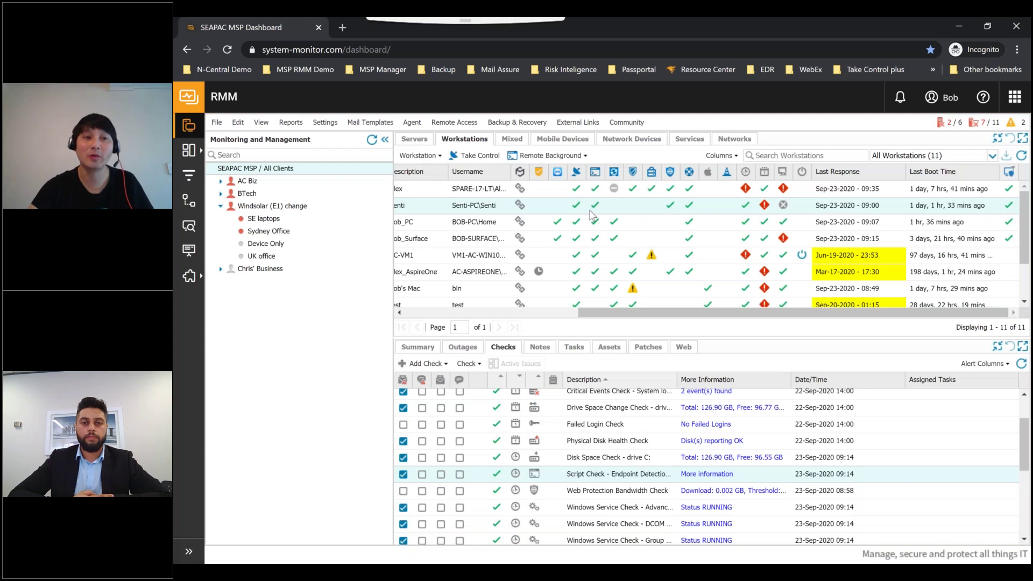
- Open the Endpoint Detection & Response dashboard and examine its threat, infected endpoint, agent status and detection engine widgets
{"action": "mouse_move", "coordinate": [189, 276]}
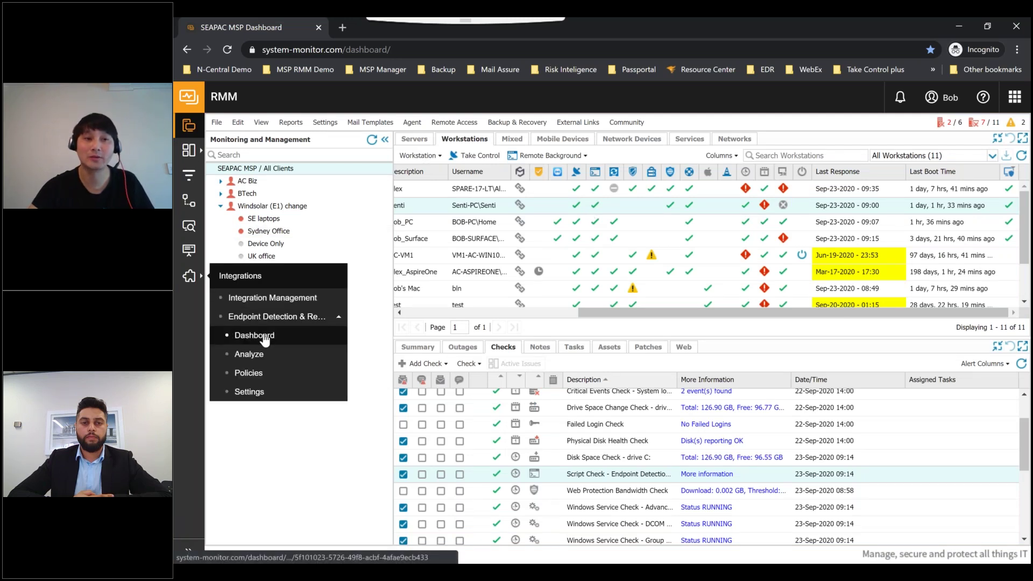
{"action": "left_click", "coordinate": [263, 338]}
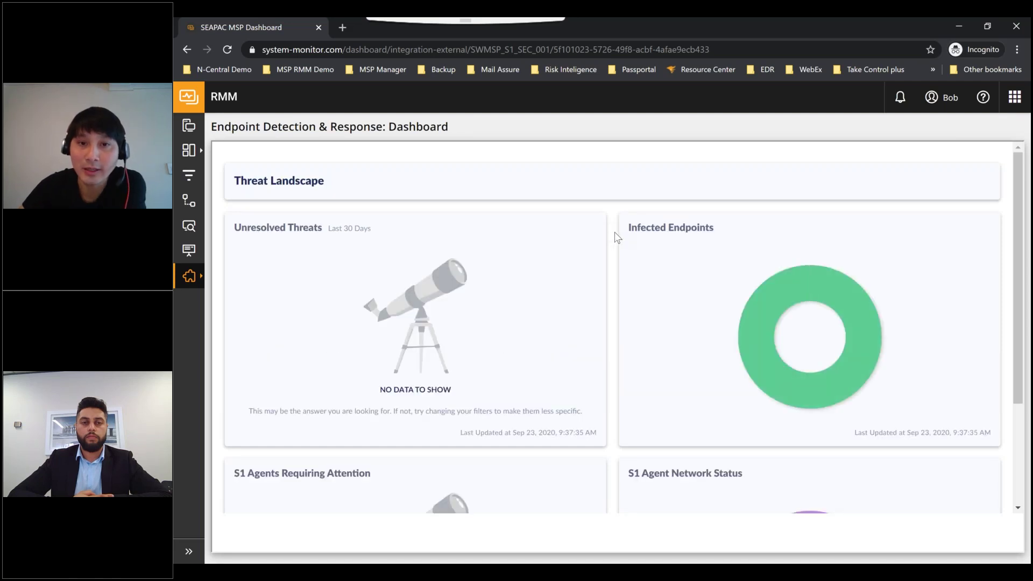
{"action": "scroll", "coordinate": [625, 236], "scroll_direction": "down", "scroll_amount": 1}
{"action": "left_click_drag", "start_coordinate": [630, 196], "coordinate": [697, 197]}
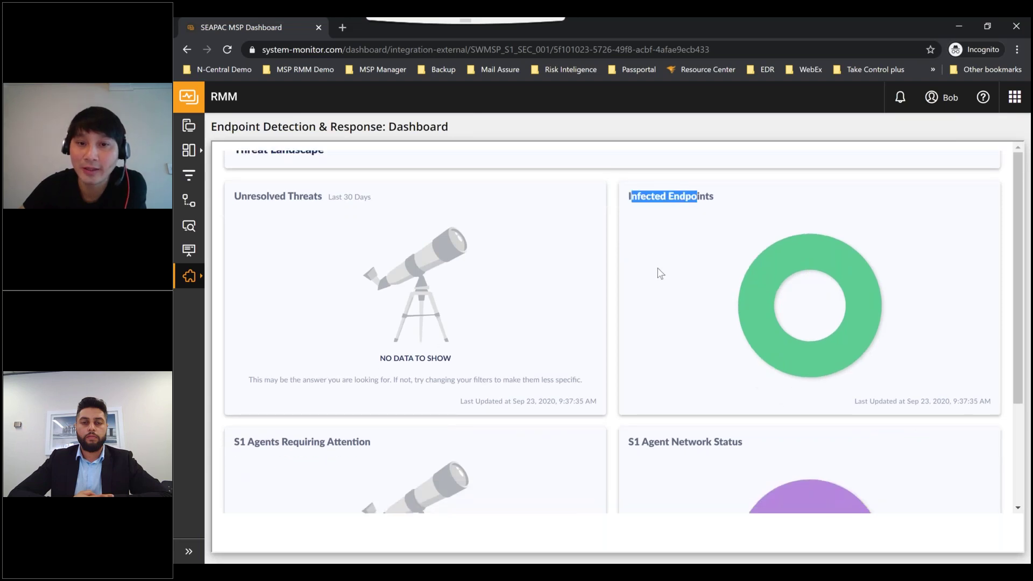
{"action": "scroll", "coordinate": [654, 294], "scroll_direction": "down", "scroll_amount": 3}
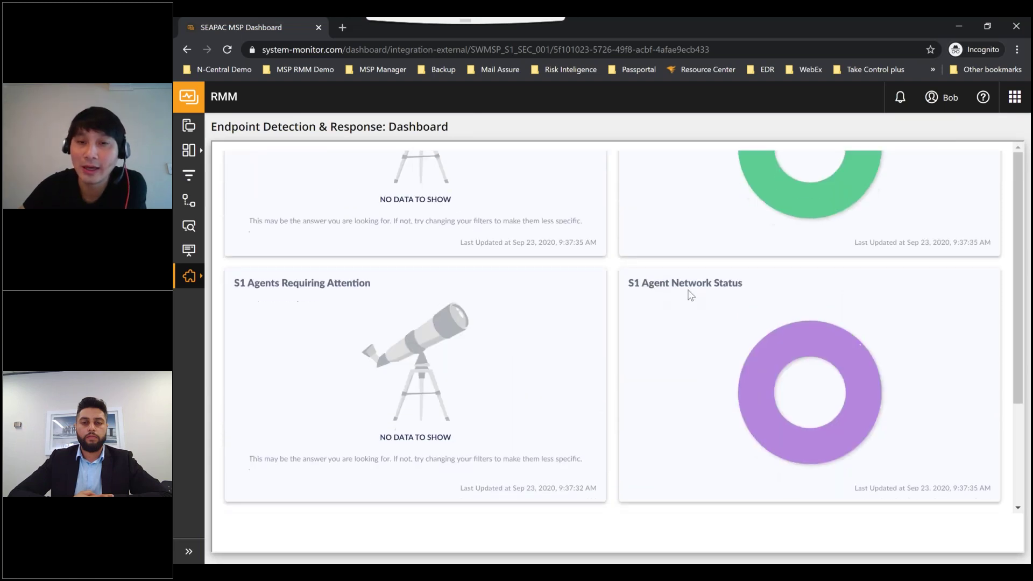
{"action": "scroll", "coordinate": [691, 294], "scroll_direction": "down", "scroll_amount": 4}
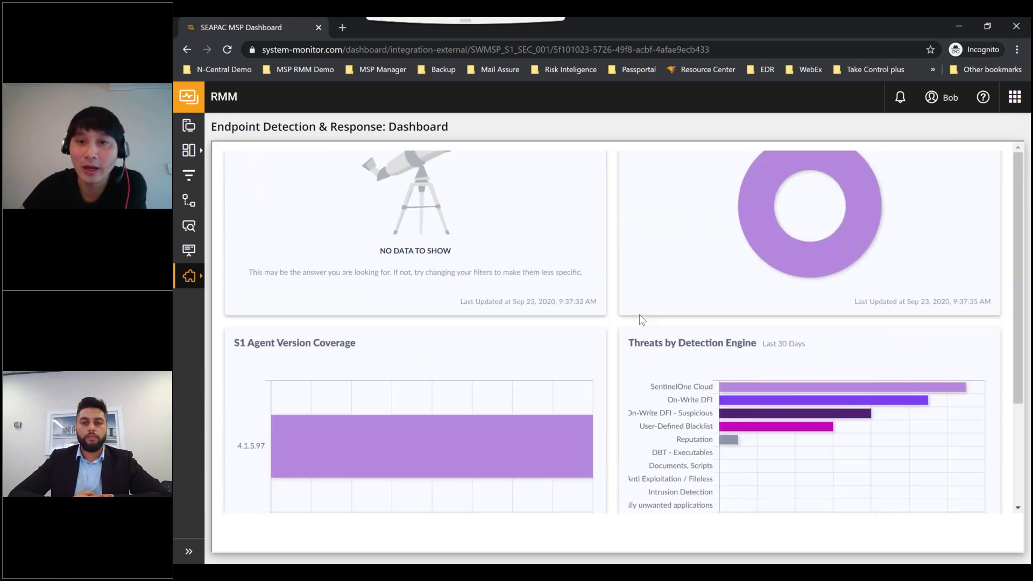
{"action": "scroll", "coordinate": [671, 308], "scroll_direction": "down", "scroll_amount": 1}
{"action": "scroll", "coordinate": [682, 249], "scroll_direction": "up", "scroll_amount": 8}
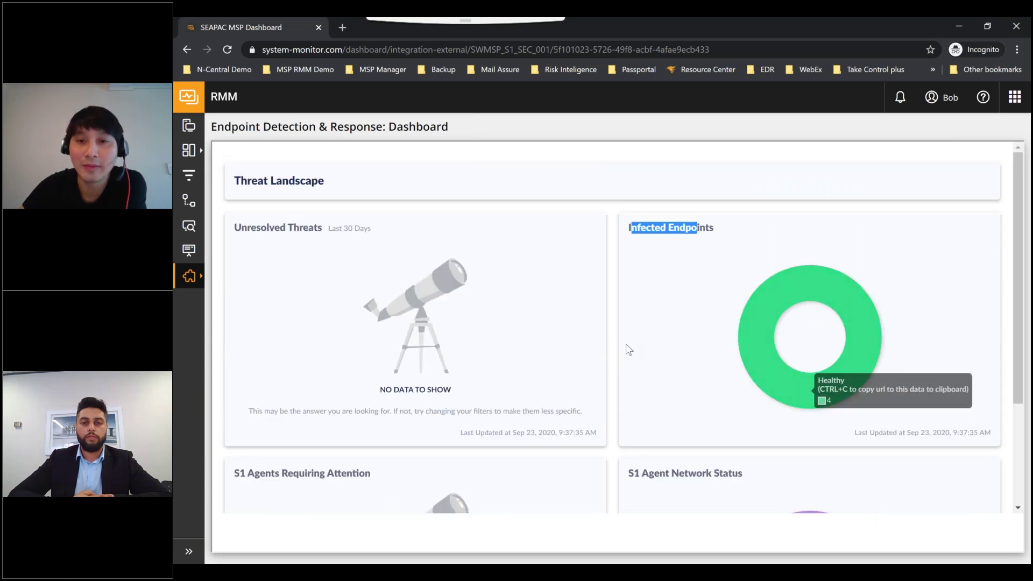
- List the healthy endpoints from the Infected Endpoints chart
{"action": "left_click", "coordinate": [810, 299]}
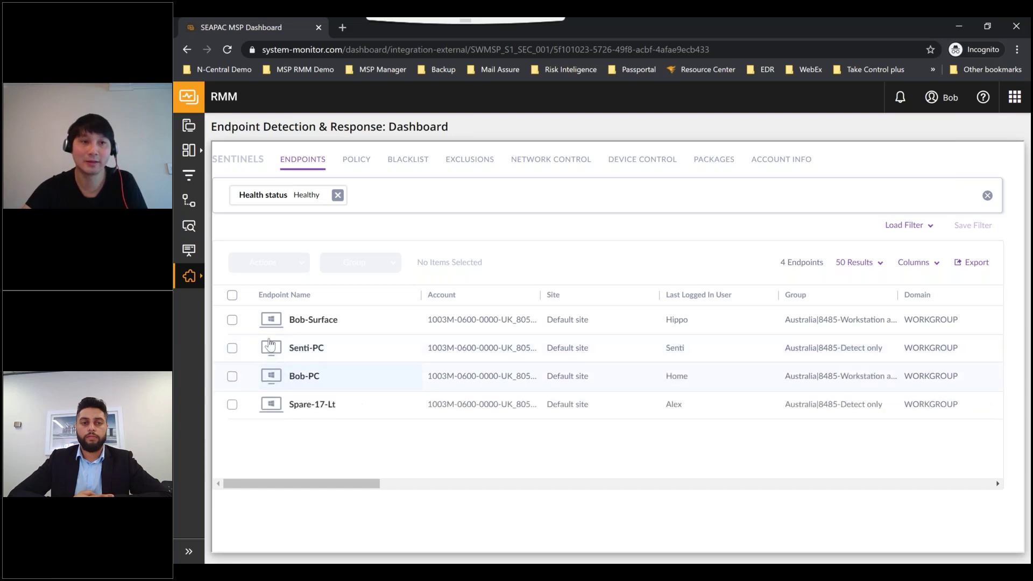
{"action": "mouse_move", "coordinate": [206, 287]}
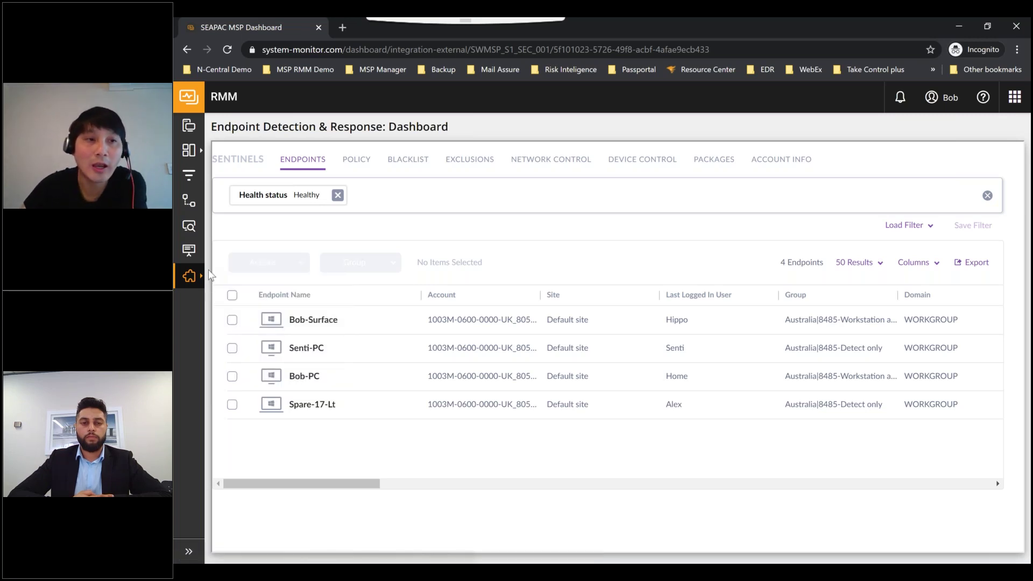
{"action": "mouse_move", "coordinate": [189, 150]}
- Return to the Monitoring and Management view and locate SENTI-PC with its site and workstation name in the list
{"action": "left_click", "coordinate": [191, 132]}
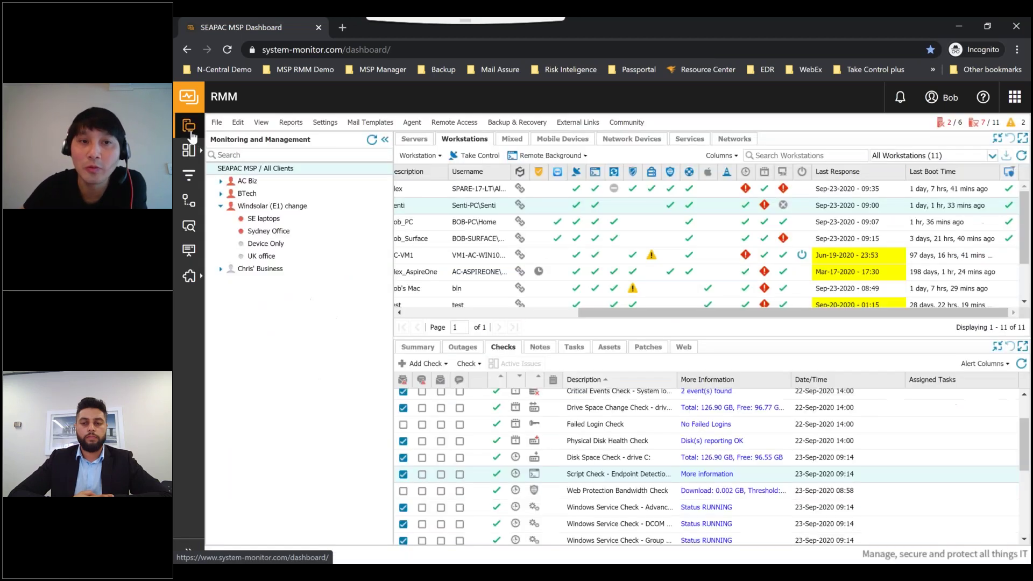
{"action": "left_click_drag", "start_coordinate": [461, 207], "coordinate": [522, 211]}
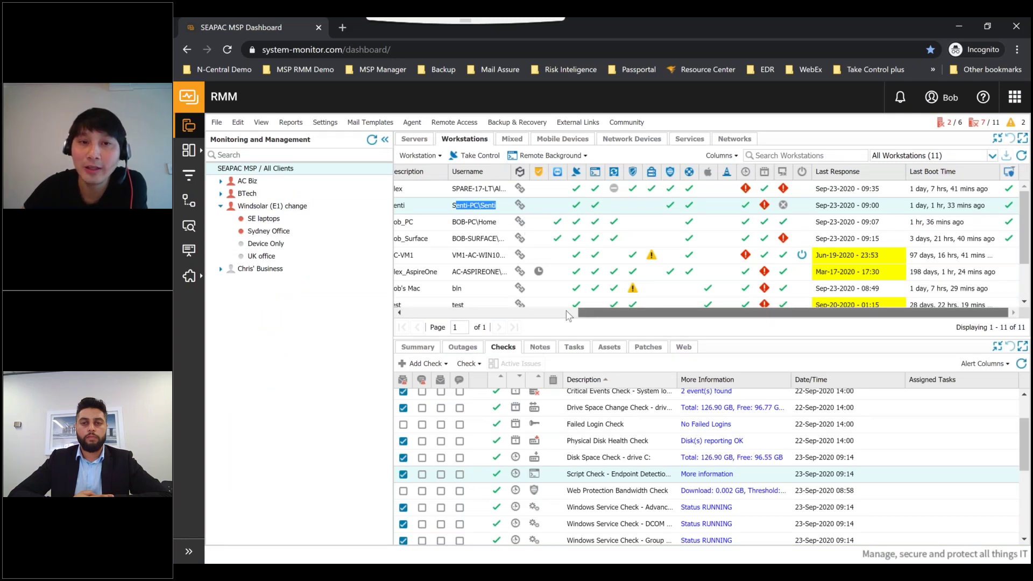
{"action": "left_click", "coordinate": [529, 315]}
{"action": "left_click", "coordinate": [529, 315]}
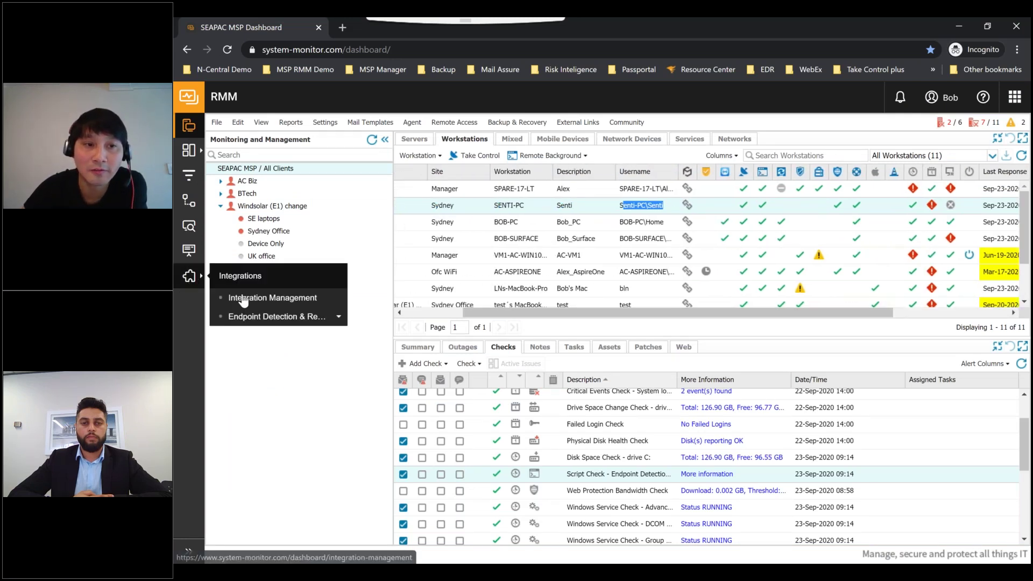
{"action": "left_click", "coordinate": [251, 318]}
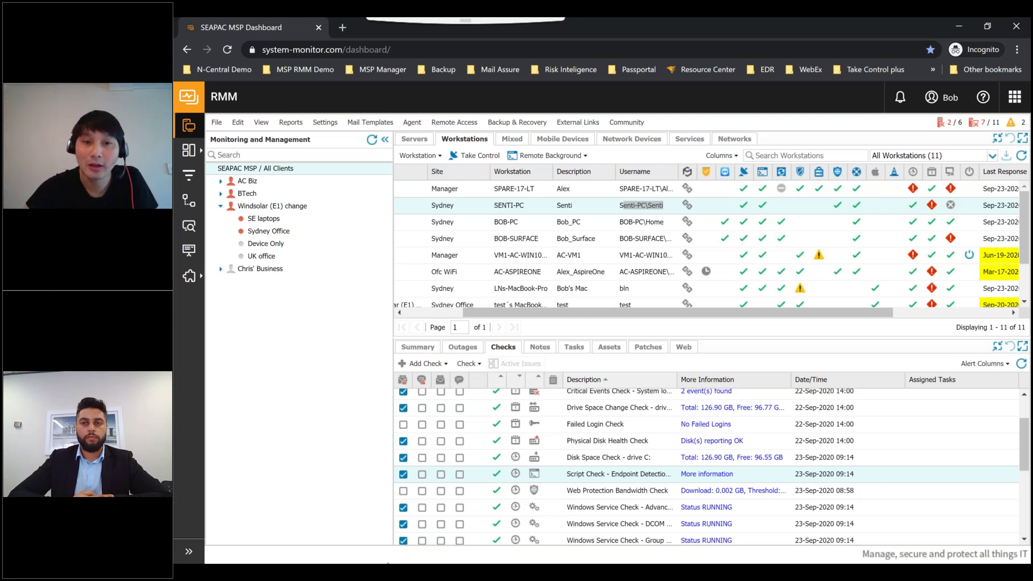
- Switch to the SENTI-PC remote desktop session and open the second zip archive in the Demo folder
{"action": "mouse_move", "coordinate": [405, 573]}
{"action": "left_click", "coordinate": [463, 472]}
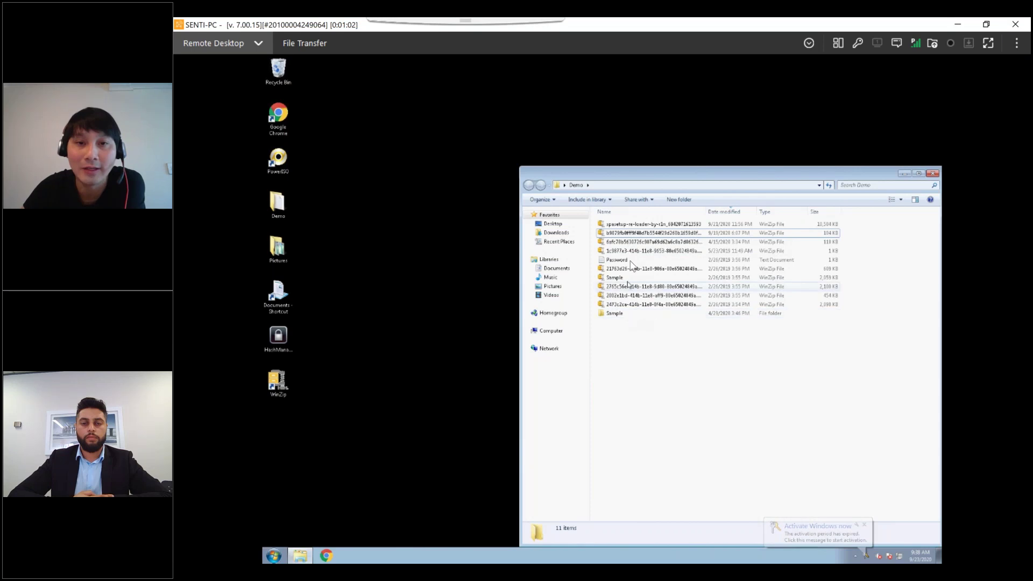
{"action": "double_click", "coordinate": [620, 234]}
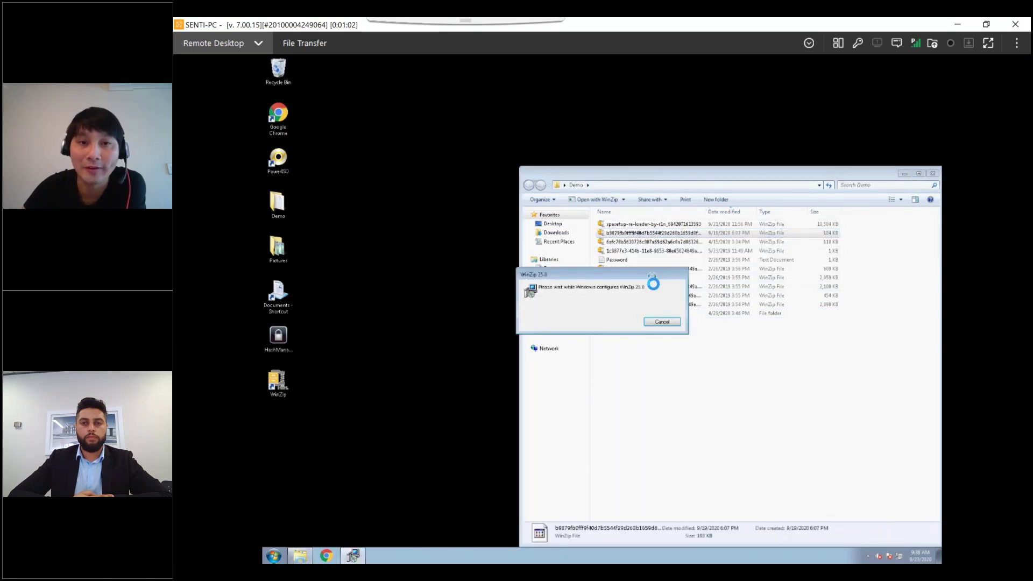
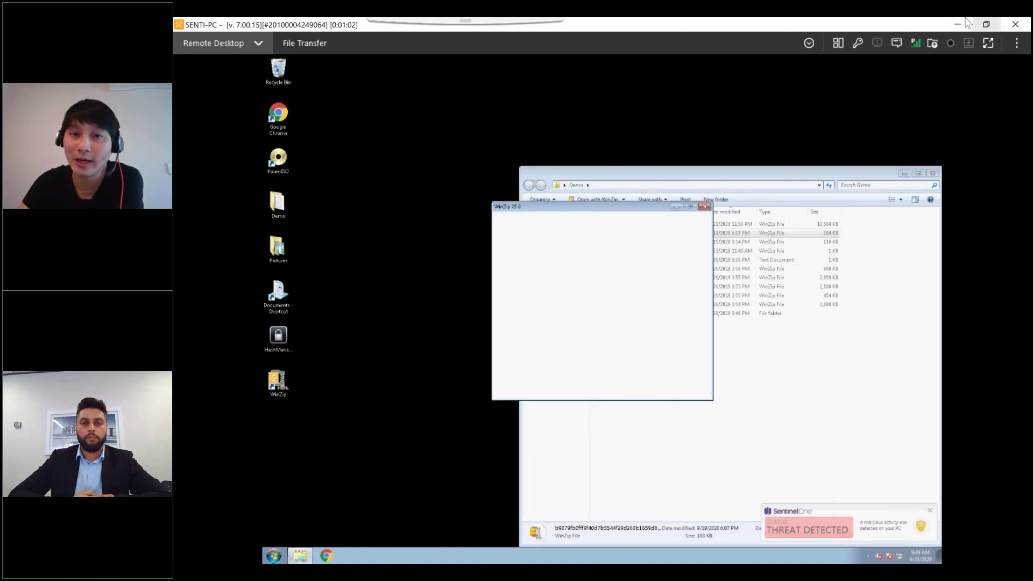
- Close the WinZip window on SENTI-PC and minimize the remote session to return to the RMM dashboard
{"action": "left_click", "coordinate": [703, 207]}
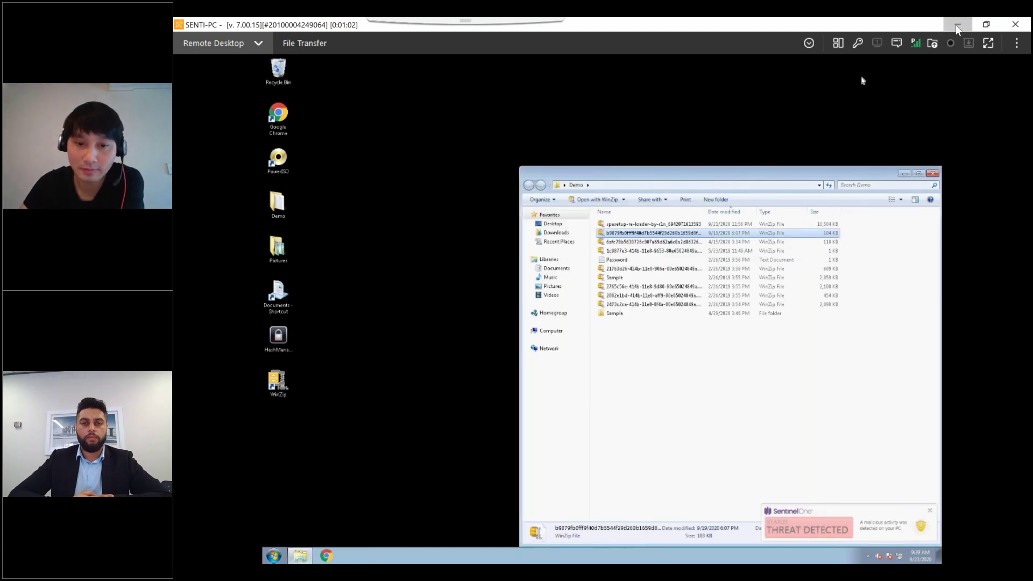
{"action": "left_click", "coordinate": [957, 25]}
- Try to open the Endpoint Detection & Response dashboard, reloading the page while it is loading
{"action": "mouse_move", "coordinate": [189, 276]}
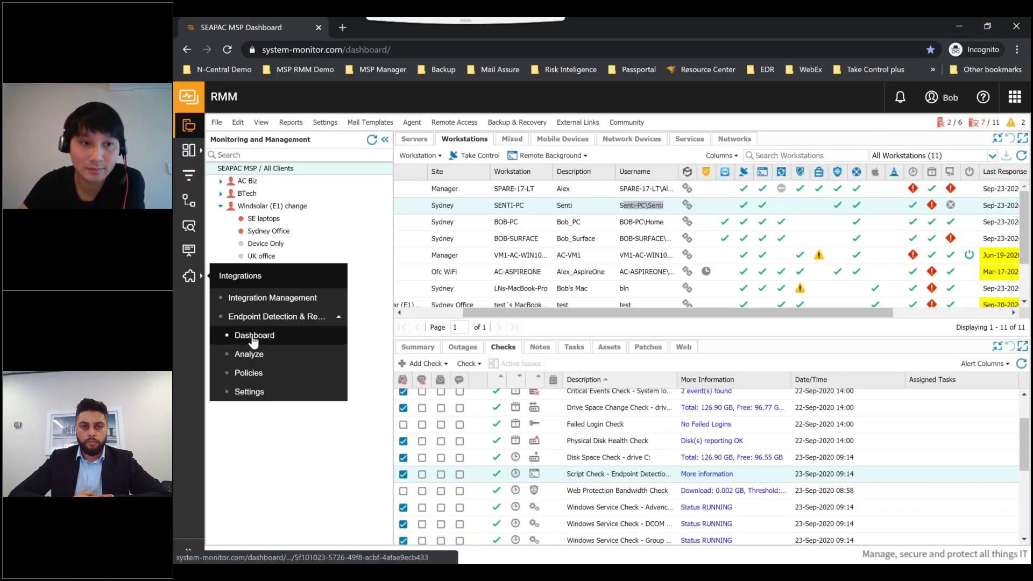
{"action": "left_click", "coordinate": [253, 337]}
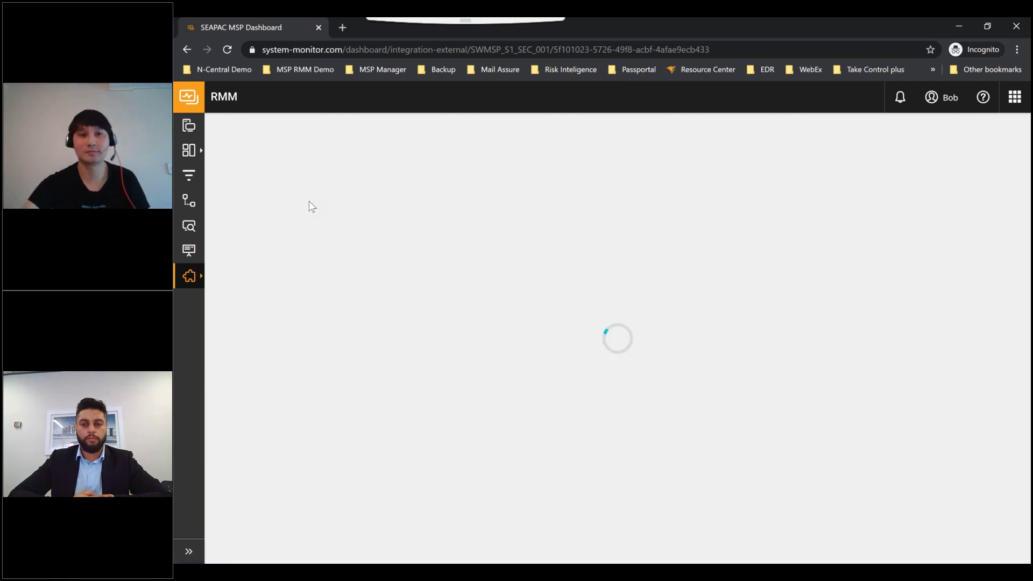
{"action": "mouse_move", "coordinate": [188, 277]}
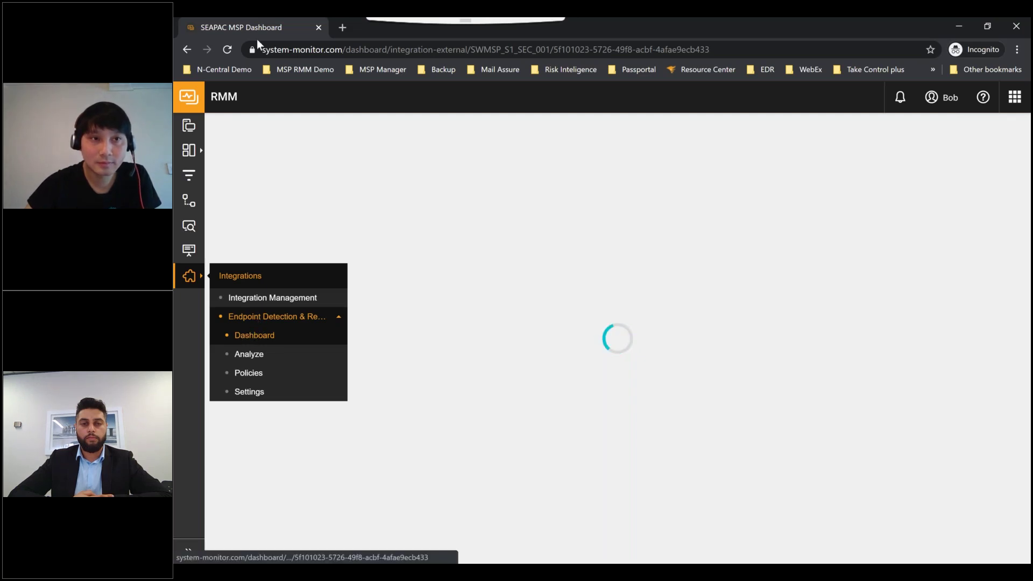
{"action": "left_click", "coordinate": [227, 49]}
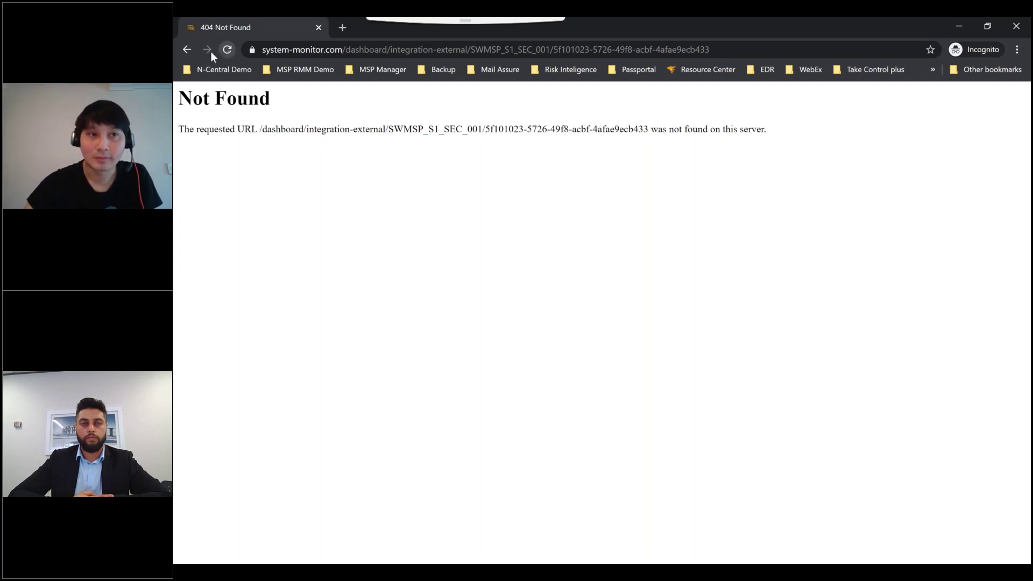
- Reopen the SEAPAC MSP Dashboard from the MSP RMM Demo bookmarks and return to its Monitoring and Management view
{"action": "left_click", "coordinate": [272, 69]}
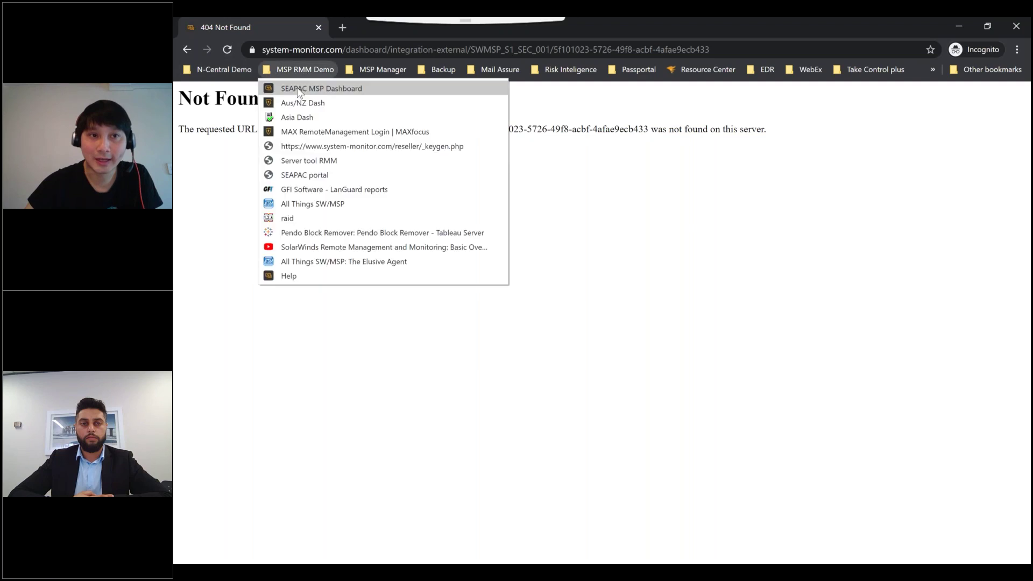
{"action": "left_click", "coordinate": [299, 91]}
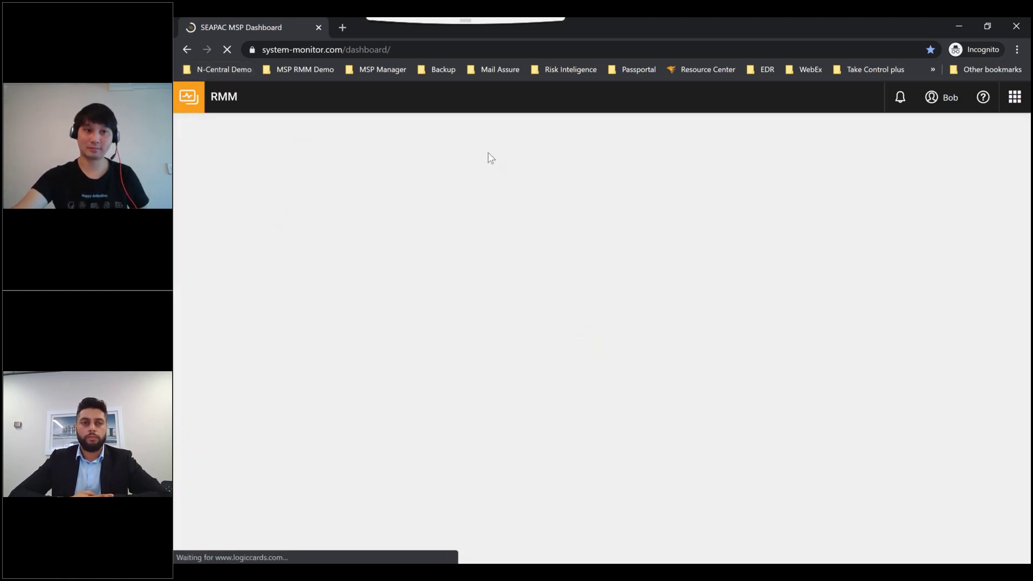
{"action": "left_click", "coordinate": [190, 280]}
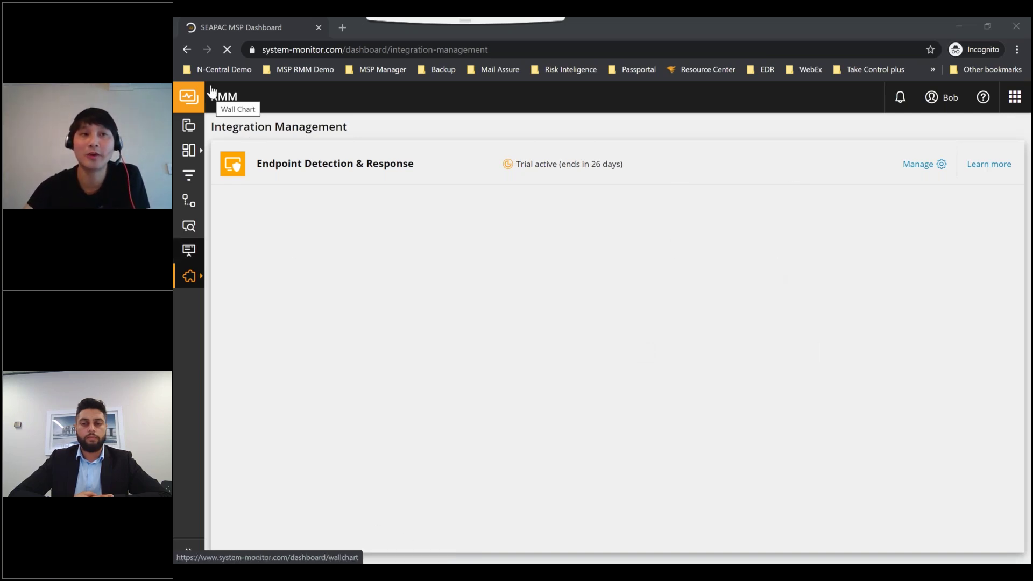
{"action": "left_click", "coordinate": [189, 129]}
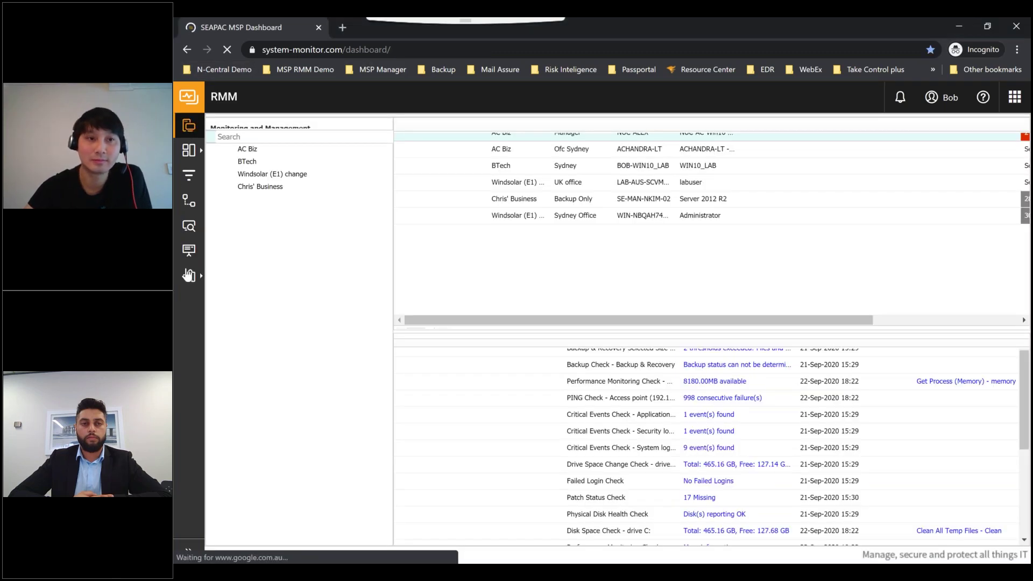
- Open the Endpoint Detection & Response dashboard and examine the Unresolved Threats and Infected Endpoints charts
{"action": "mouse_move", "coordinate": [189, 274]}
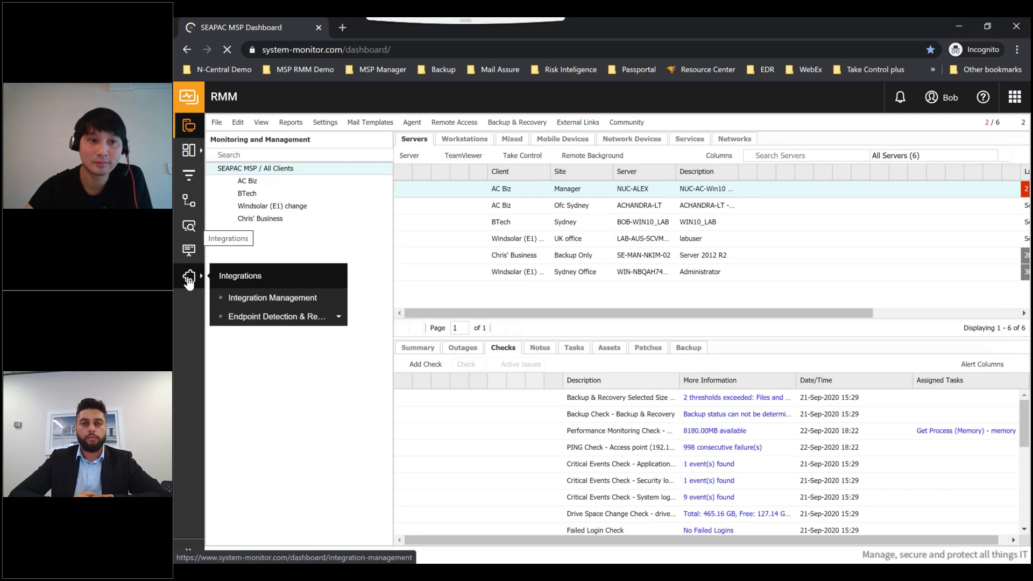
{"action": "left_click", "coordinate": [257, 317]}
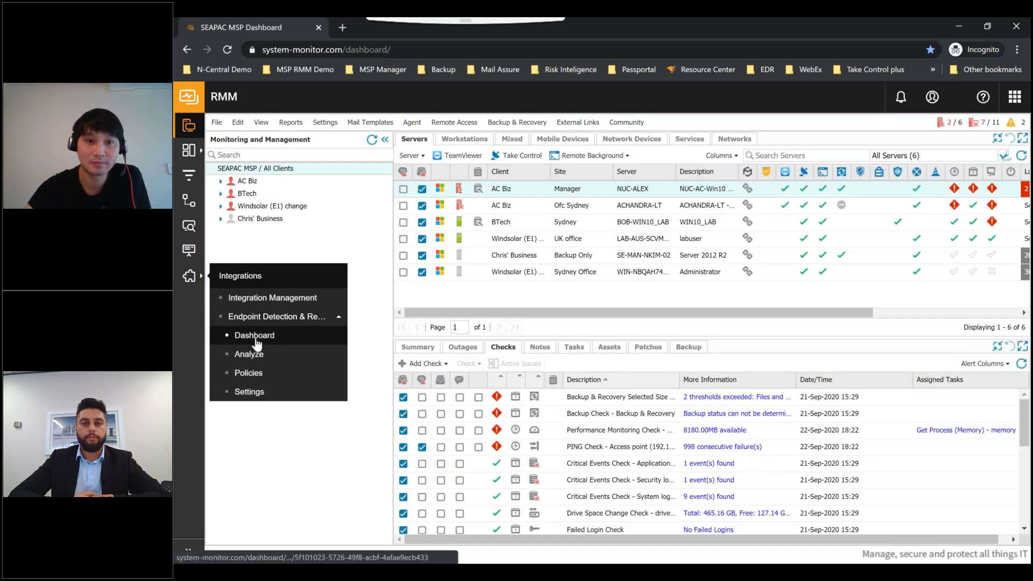
{"action": "left_click", "coordinate": [271, 339]}
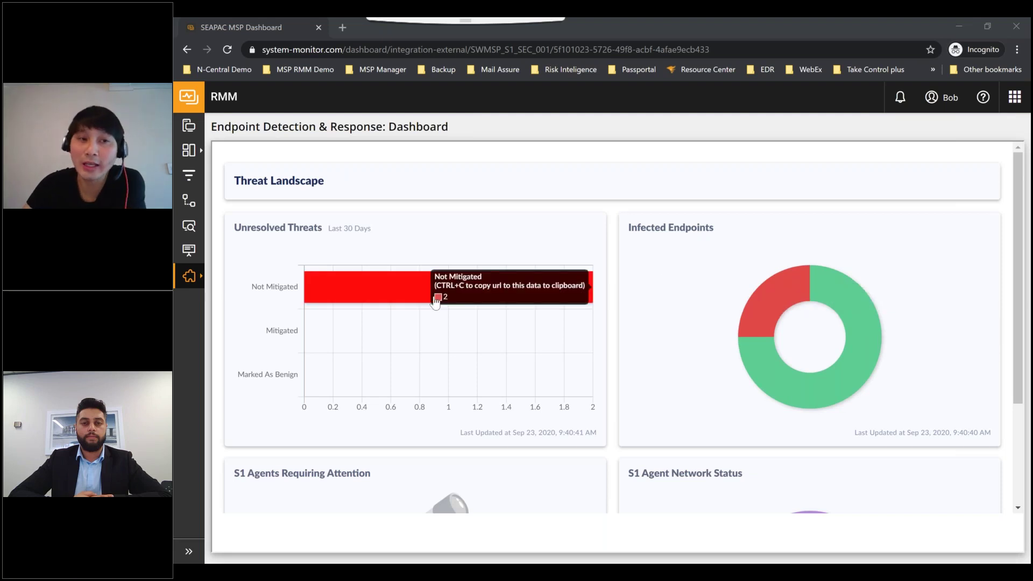
{"action": "mouse_move", "coordinate": [312, 296]}
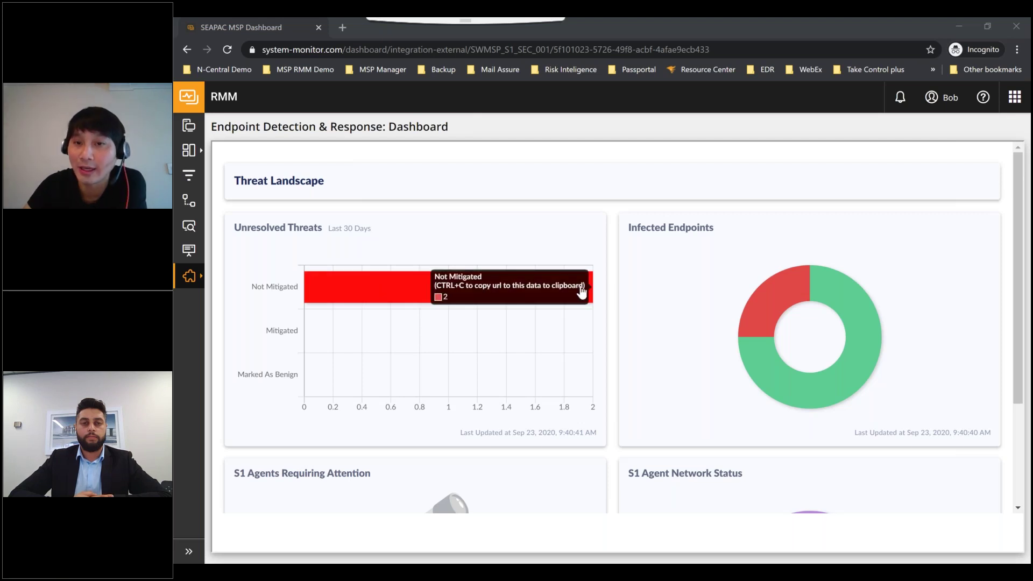
{"action": "mouse_move", "coordinate": [758, 317]}
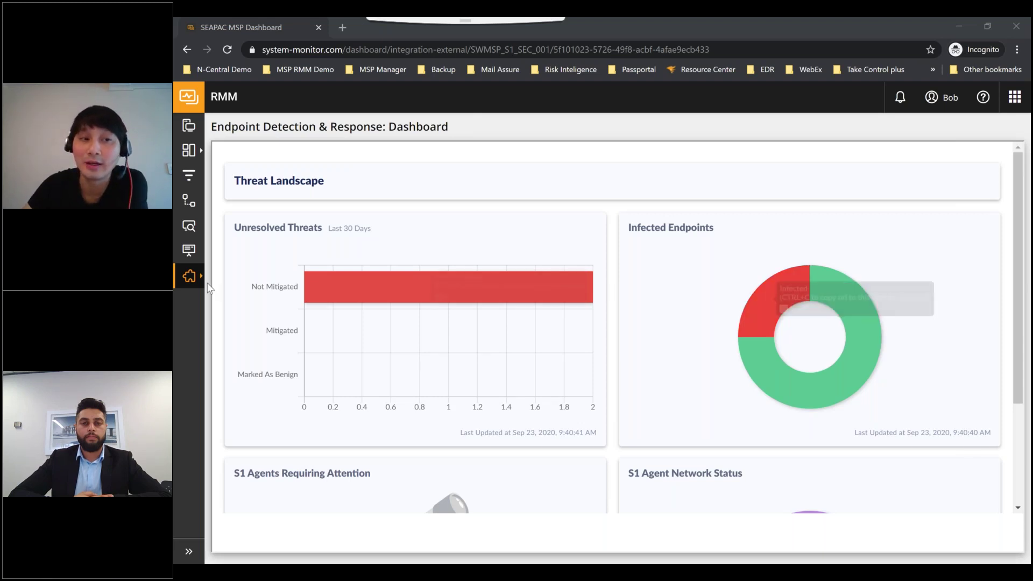
- Open the Endpoint Detection & Response Analyze page and expand the threat filters to review the available criteria
{"action": "mouse_move", "coordinate": [190, 276]}
{"action": "left_click", "coordinate": [251, 361]}
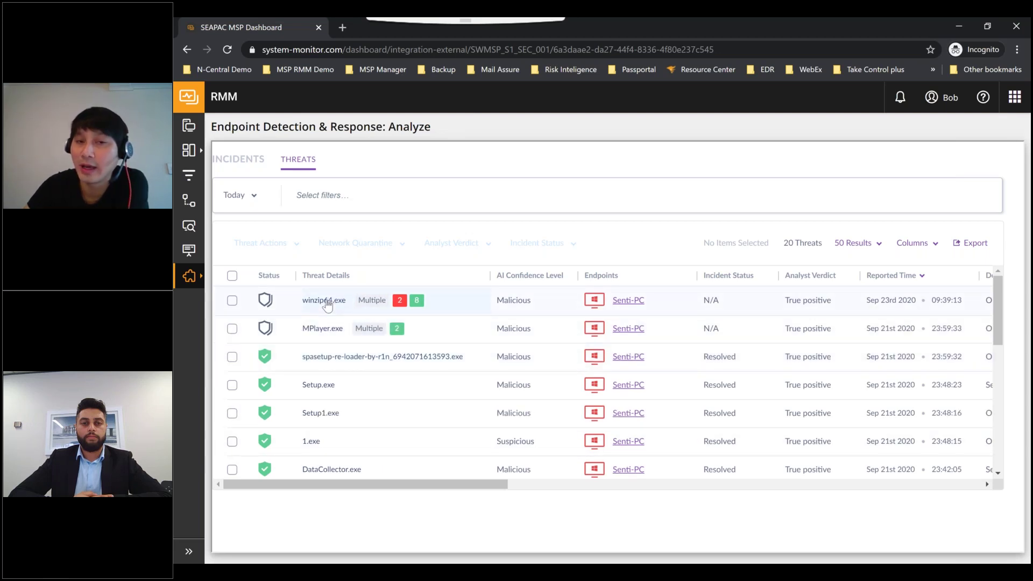
{"action": "left_click", "coordinate": [341, 214]}
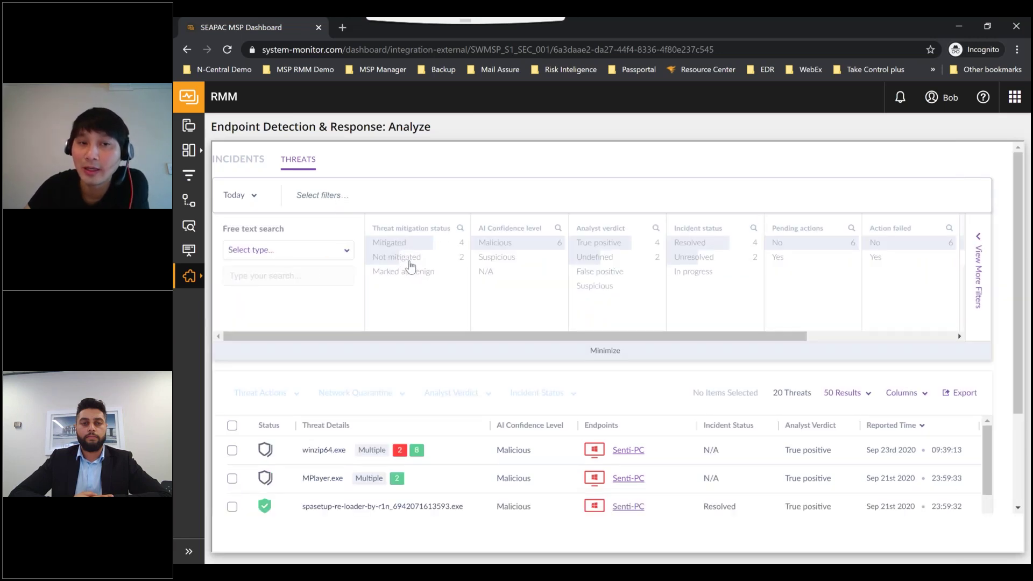
{"action": "left_click_drag", "start_coordinate": [568, 336], "coordinate": [763, 352]}
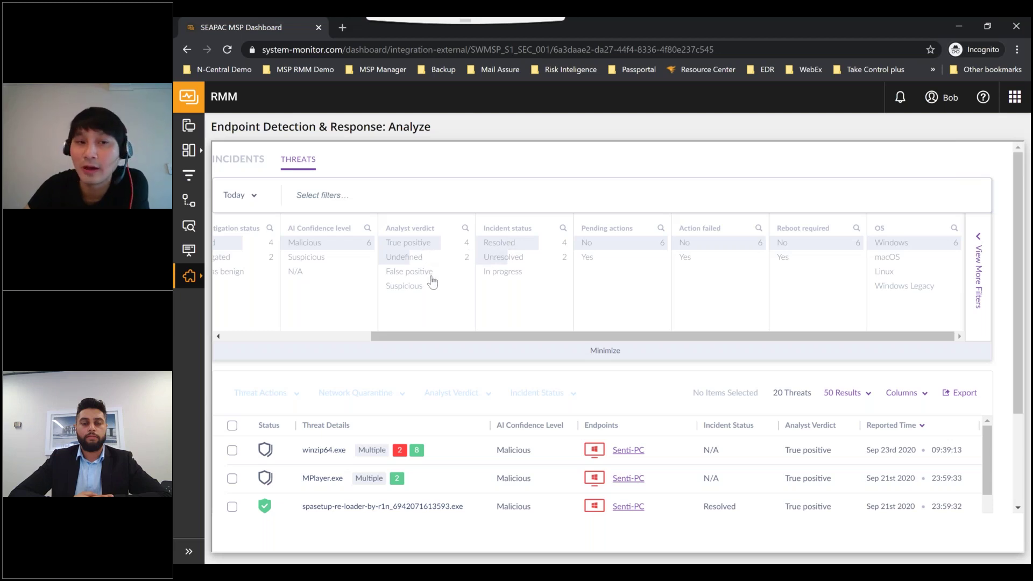
- Add the Classification filter to the displayed threat filters and browse its threat categories
{"action": "left_click", "coordinate": [975, 263]}
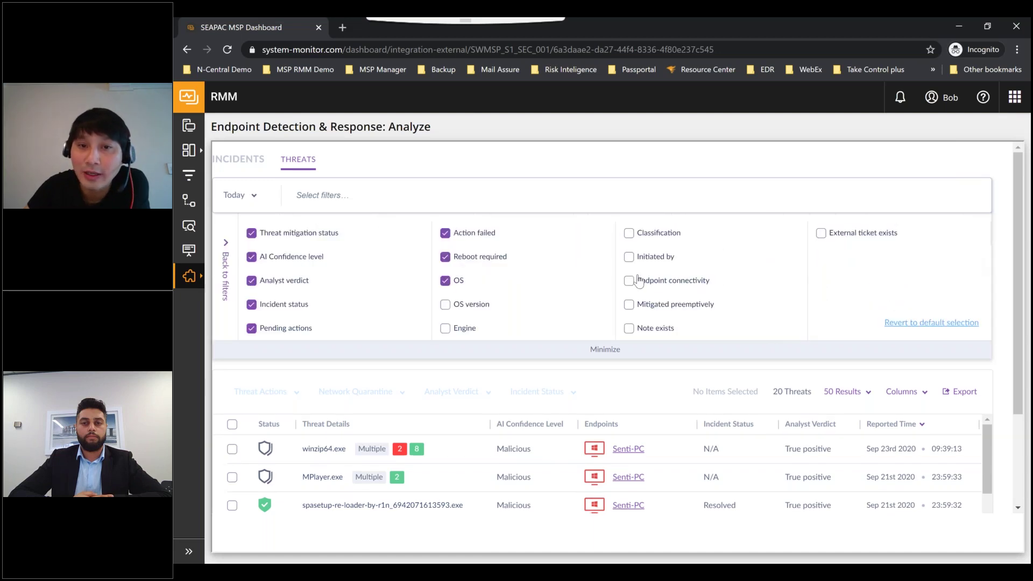
{"action": "left_click", "coordinate": [628, 234]}
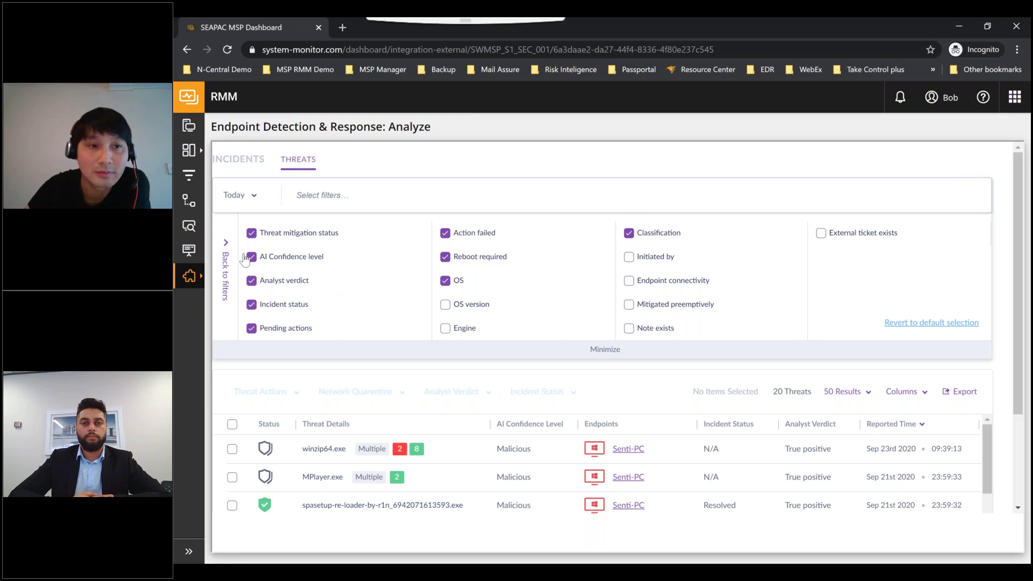
{"action": "left_click", "coordinate": [226, 258]}
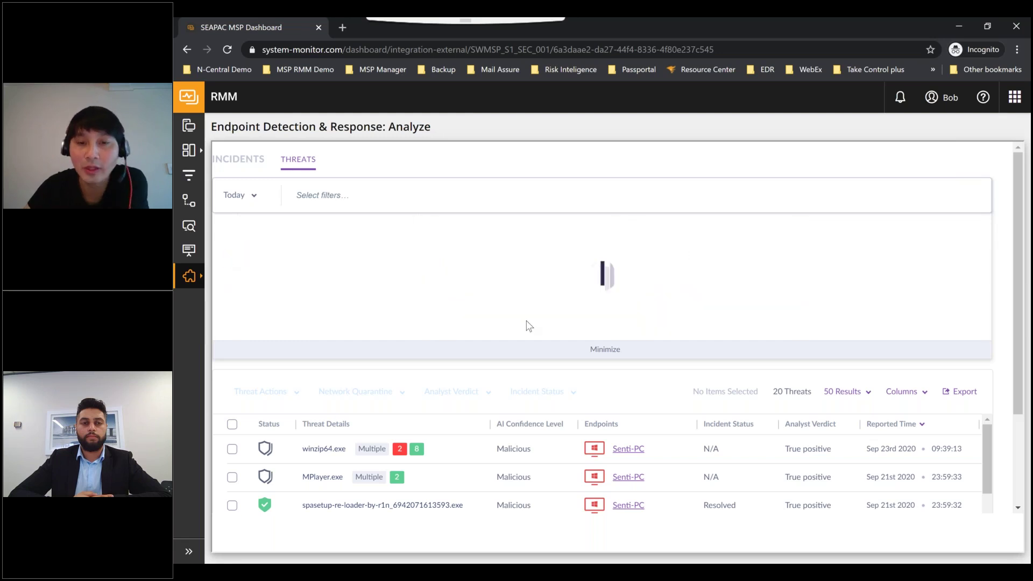
{"action": "left_click_drag", "start_coordinate": [651, 338], "coordinate": [929, 351]}
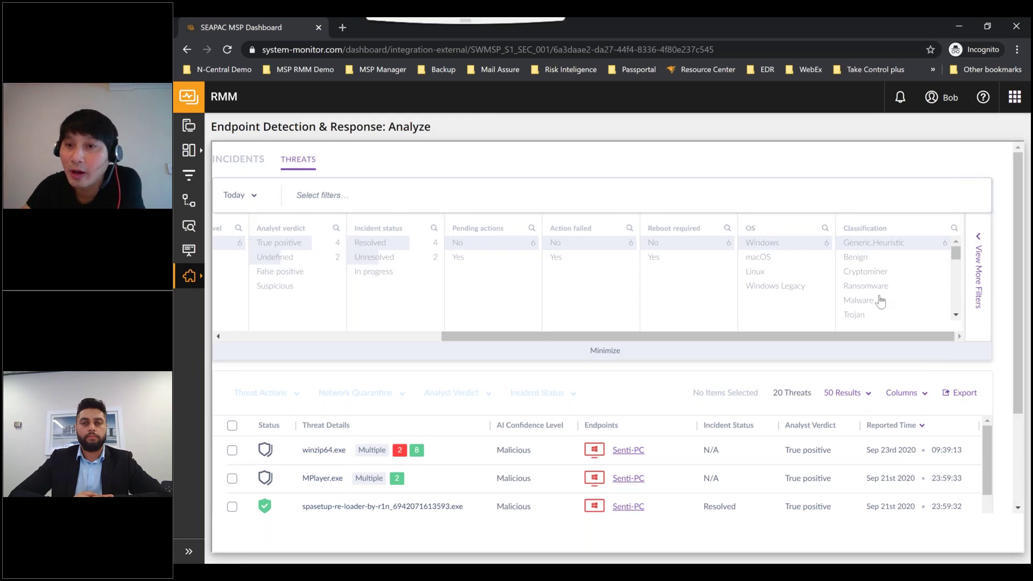
{"action": "left_click_drag", "start_coordinate": [954, 256], "coordinate": [957, 291]}
{"action": "scroll", "coordinate": [915, 269], "scroll_direction": "up", "scroll_amount": 3}
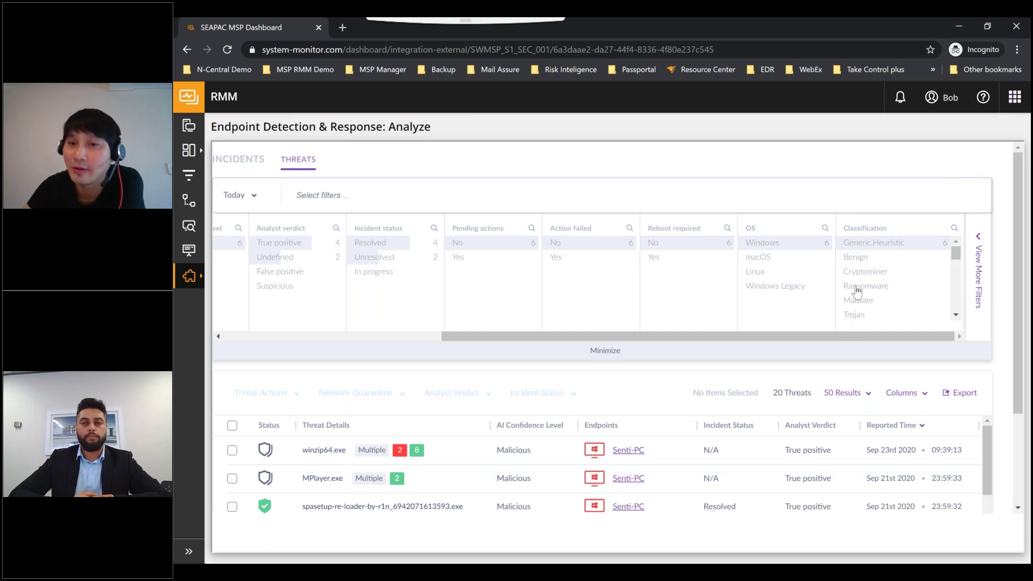
{"action": "scroll", "coordinate": [855, 288], "scroll_direction": "down", "scroll_amount": 3}
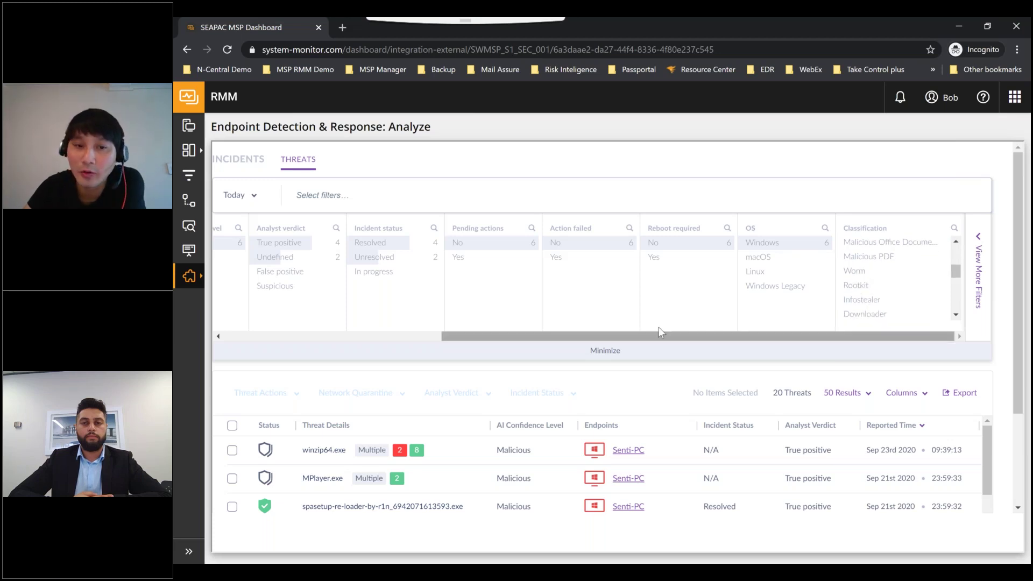
- Open the winzip64.exe threat group and view the details of its most recently reported detection on Senti-PC
{"action": "scroll", "coordinate": [659, 327], "scroll_direction": "left", "scroll_amount": 5}
{"action": "scroll", "coordinate": [326, 480], "scroll_direction": "down", "scroll_amount": 1}
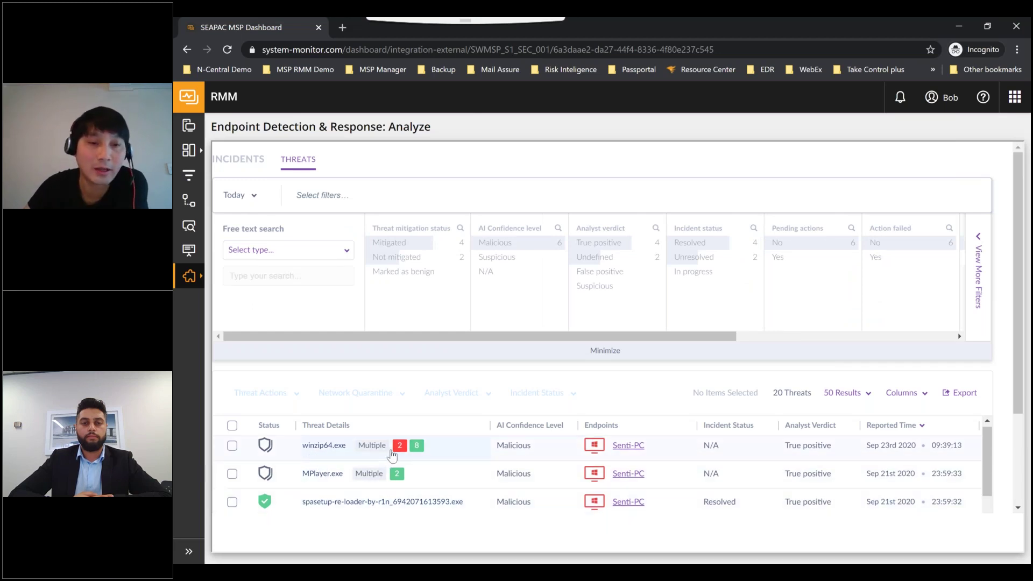
{"action": "left_click", "coordinate": [324, 446]}
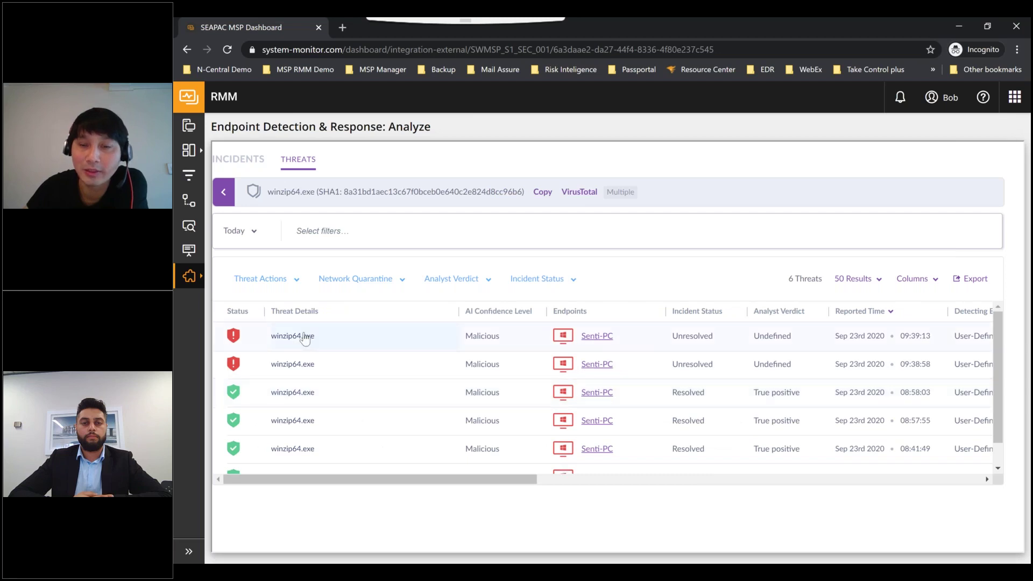
{"action": "left_click", "coordinate": [287, 338]}
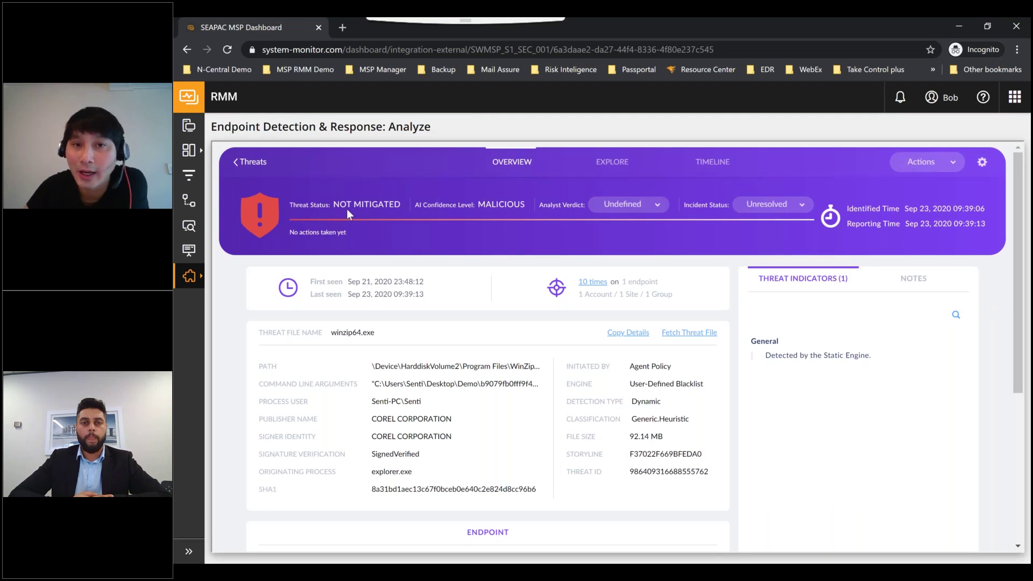
- Examine the winzip64.exe threat overview, including its mitigation status, identified time, file path, process user, affected endpoints and classification
{"action": "scroll", "coordinate": [362, 147], "scroll_direction": "down", "scroll_amount": 1}
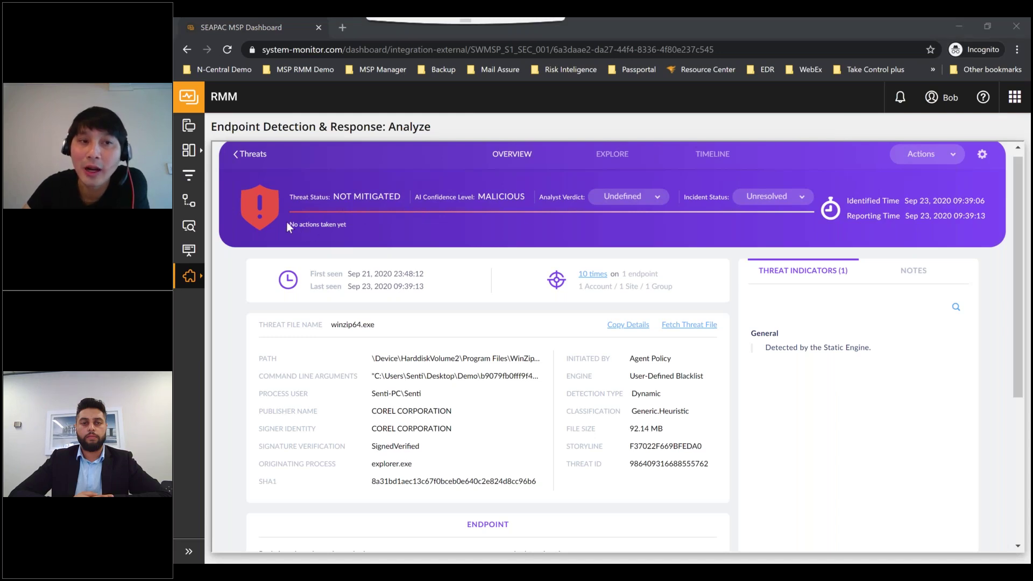
{"action": "left_click_drag", "start_coordinate": [299, 225], "coordinate": [986, 201]}
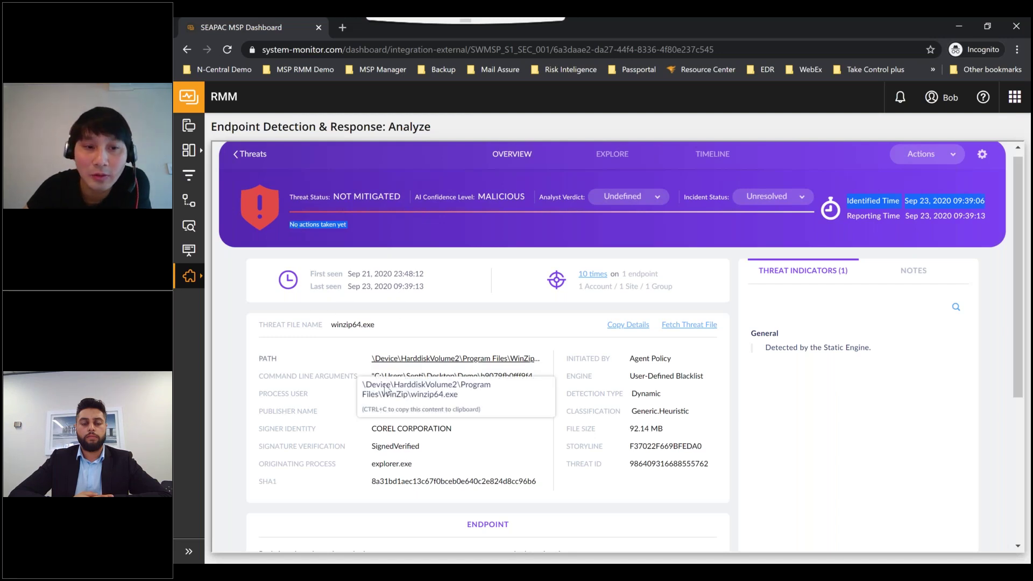
{"action": "scroll", "coordinate": [296, 411], "scroll_direction": "down", "scroll_amount": 1}
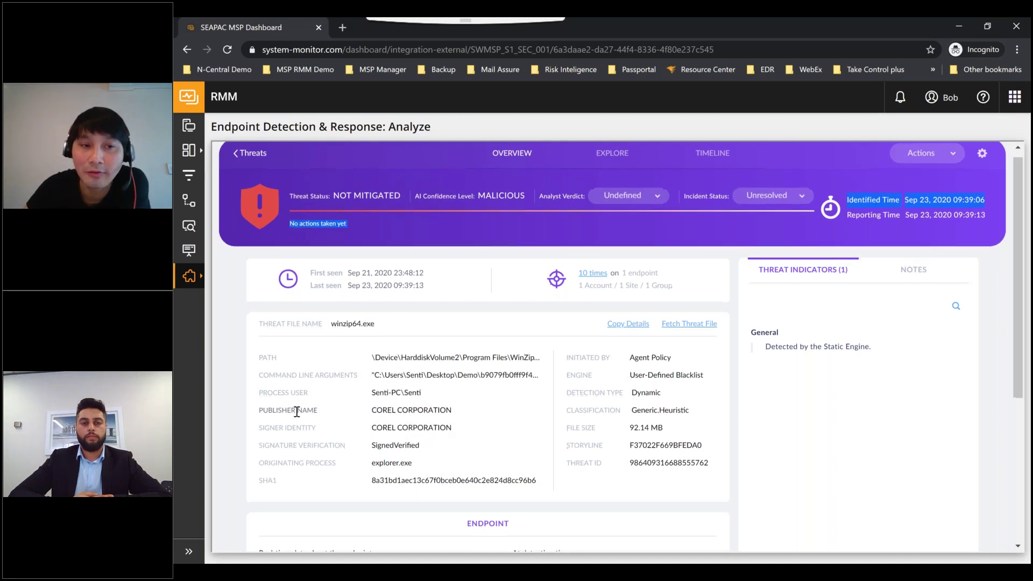
{"action": "scroll", "coordinate": [296, 412], "scroll_direction": "down", "scroll_amount": 1}
{"action": "scroll", "coordinate": [317, 362], "scroll_direction": "down", "scroll_amount": 1}
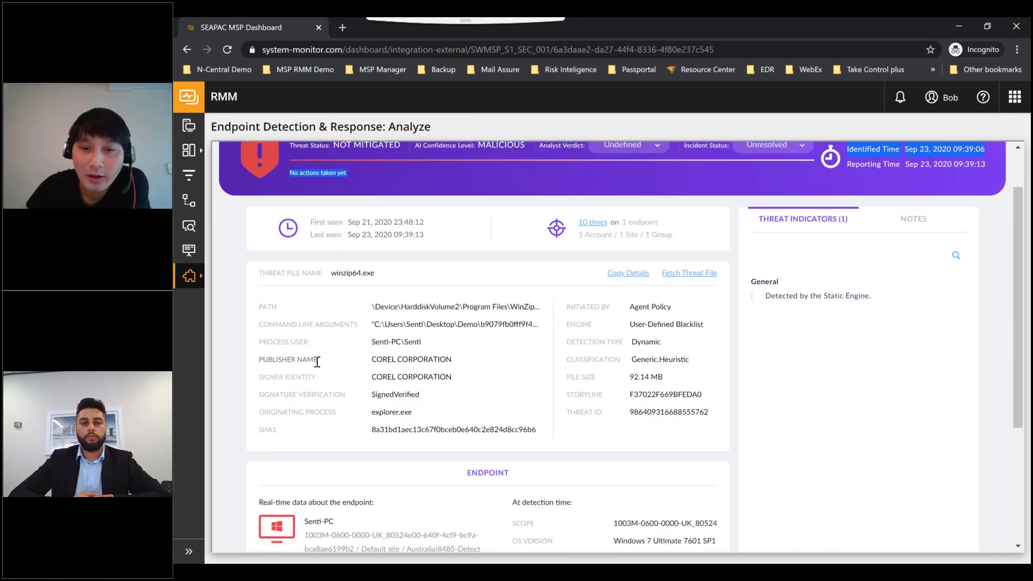
{"action": "scroll", "coordinate": [316, 362], "scroll_direction": "down", "scroll_amount": 2}
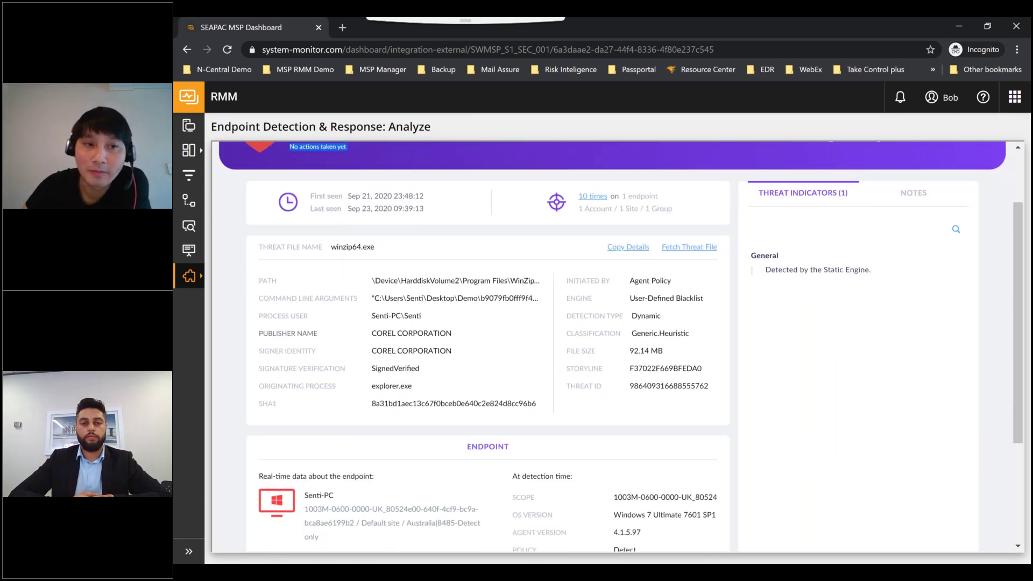
{"action": "left_click_drag", "start_coordinate": [261, 285], "coordinate": [347, 295]}
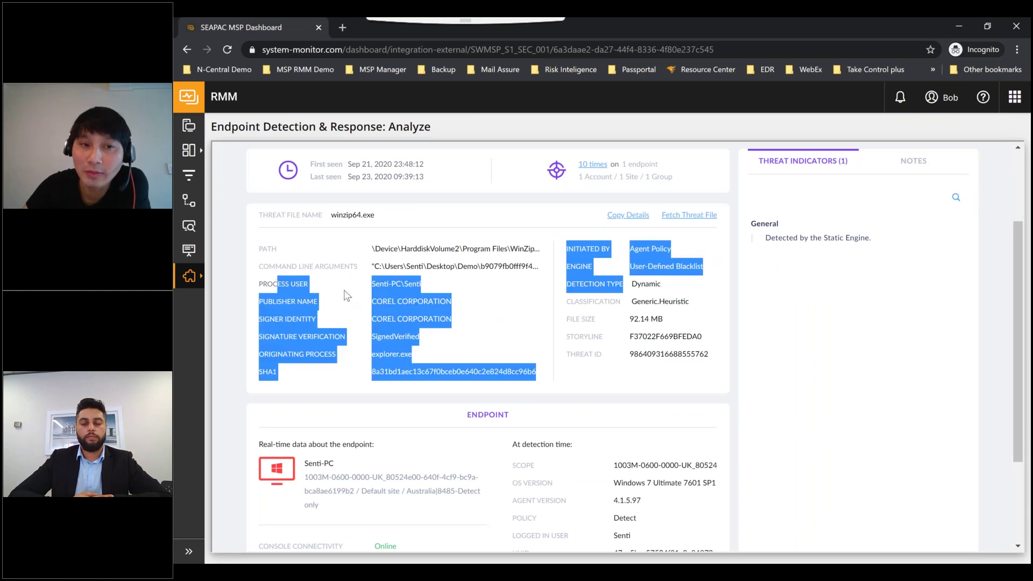
{"action": "left_click", "coordinate": [415, 289]}
{"action": "left_click_drag", "start_coordinate": [422, 289], "coordinate": [363, 292]}
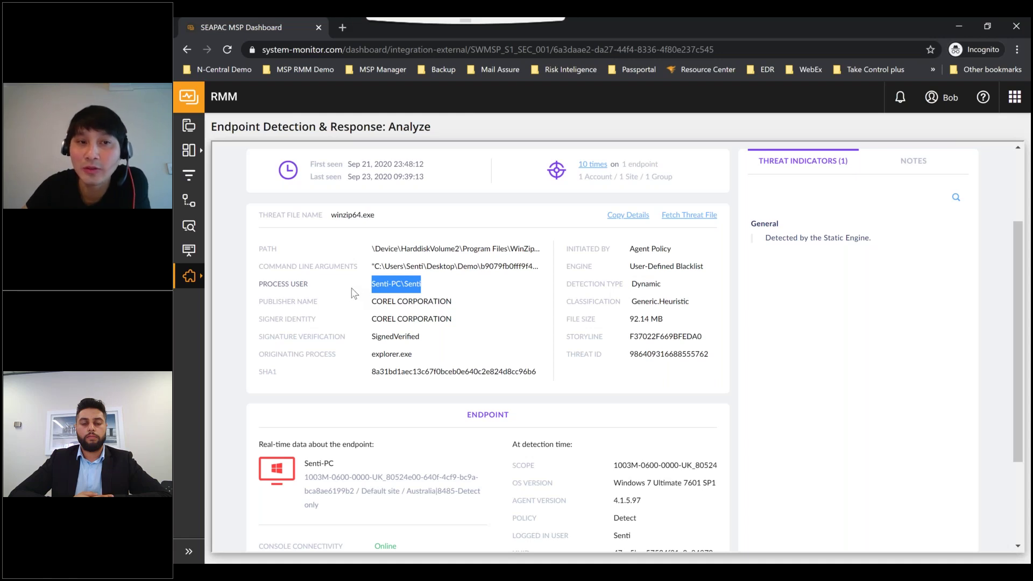
{"action": "double_click", "coordinate": [624, 165]}
{"action": "left_click_drag", "start_coordinate": [651, 164], "coordinate": [657, 177]}
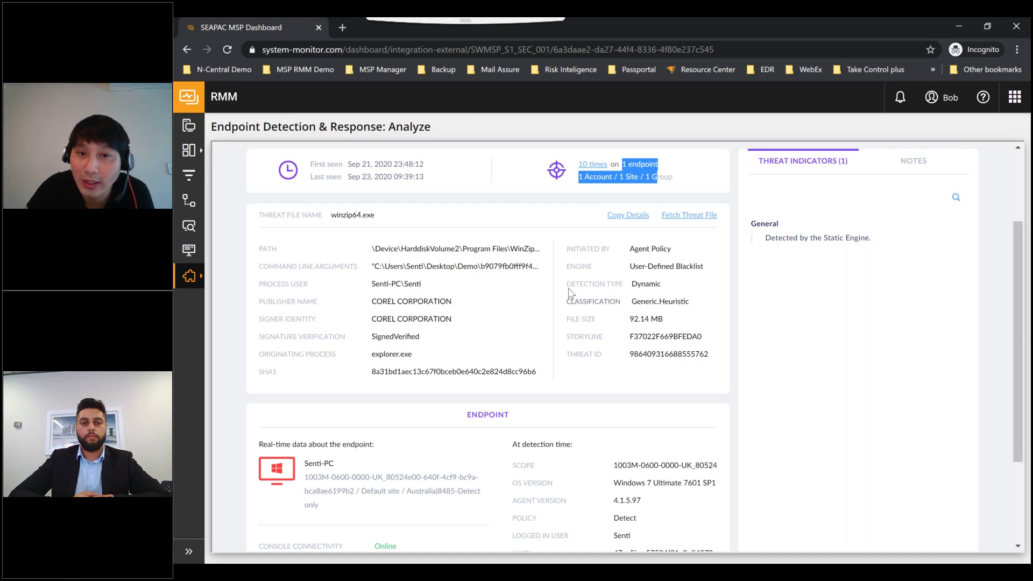
{"action": "left_click_drag", "start_coordinate": [569, 291], "coordinate": [610, 307]}
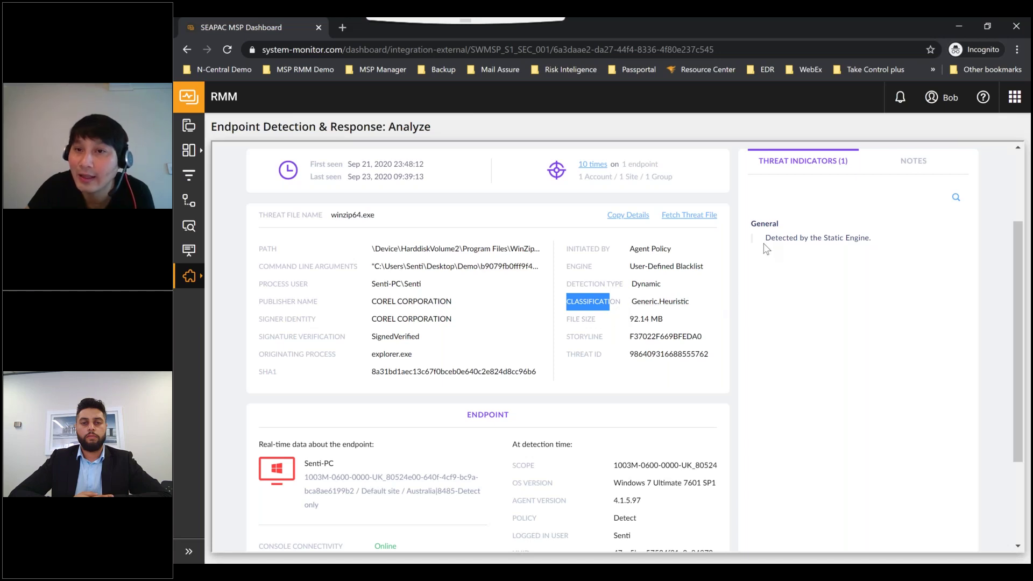
- Examine the threat indicators and endpoint details in the overview of the winzip64.exe threat
{"action": "left_click_drag", "start_coordinate": [765, 238], "coordinate": [867, 240]}
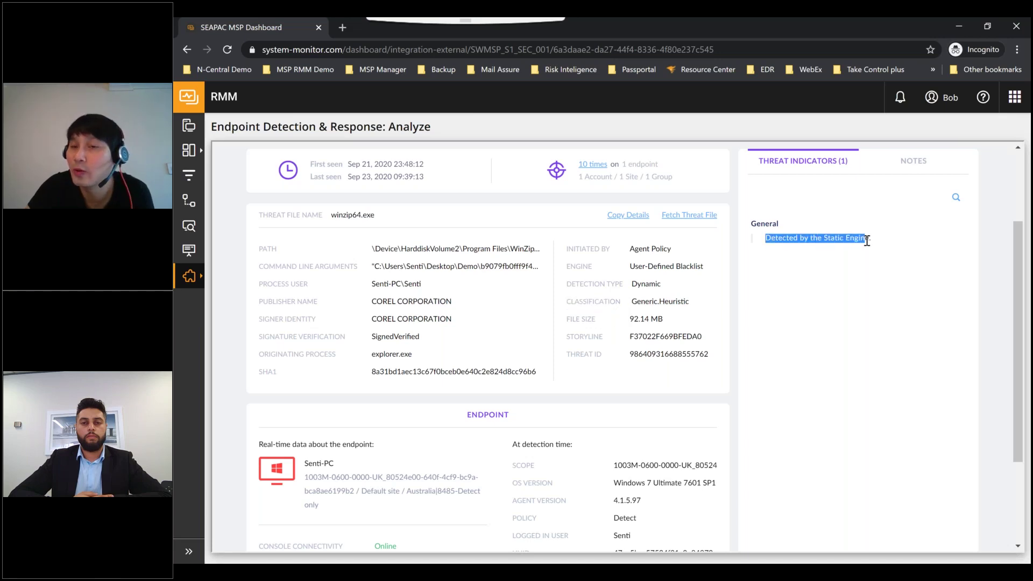
{"action": "left_click", "coordinate": [834, 250]}
{"action": "left_click_drag", "start_coordinate": [827, 239], "coordinate": [875, 248]}
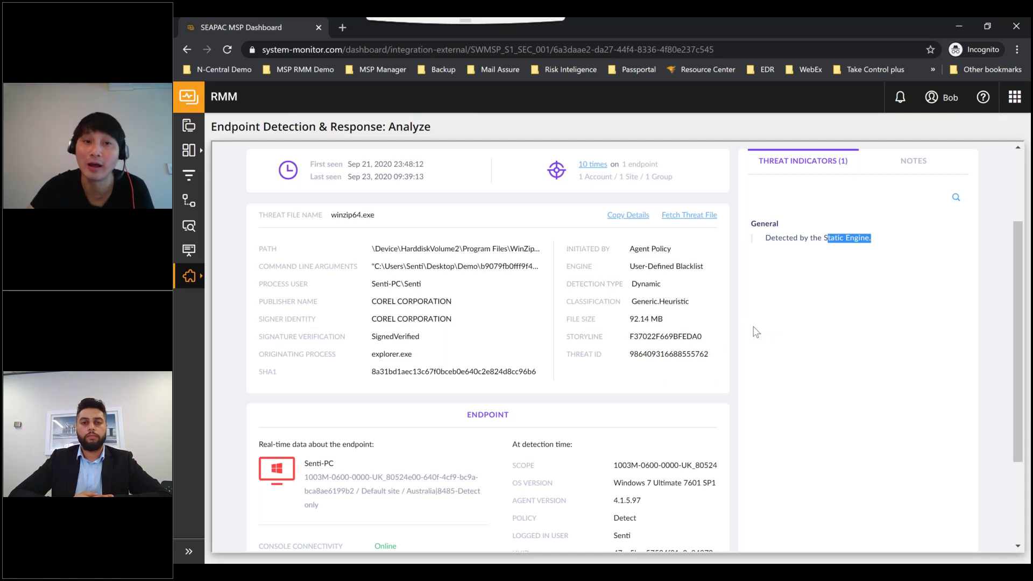
{"action": "scroll", "coordinate": [753, 331], "scroll_direction": "down", "scroll_amount": 3}
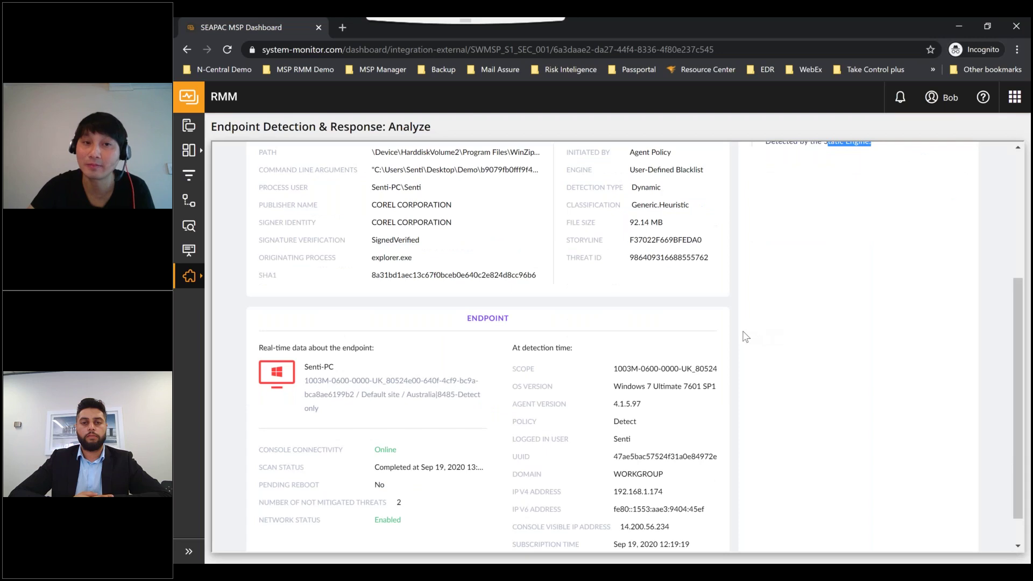
{"action": "scroll", "coordinate": [752, 327], "scroll_direction": "up", "scroll_amount": 5}
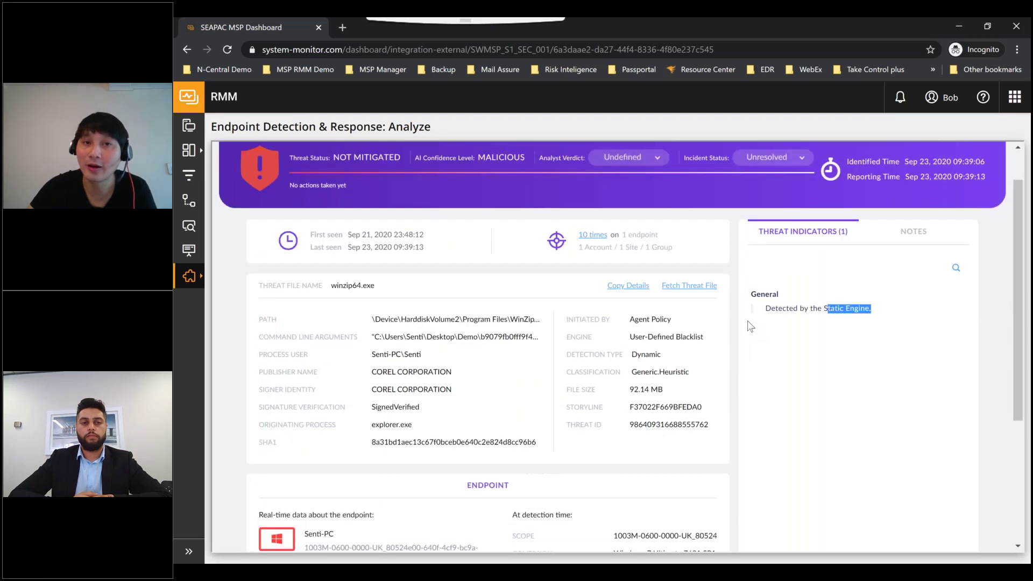
- Explore the threat's process tree and review the process summary and image path of the WzCABCacheSyncHelper64.exe node
{"action": "left_click", "coordinate": [602, 163]}
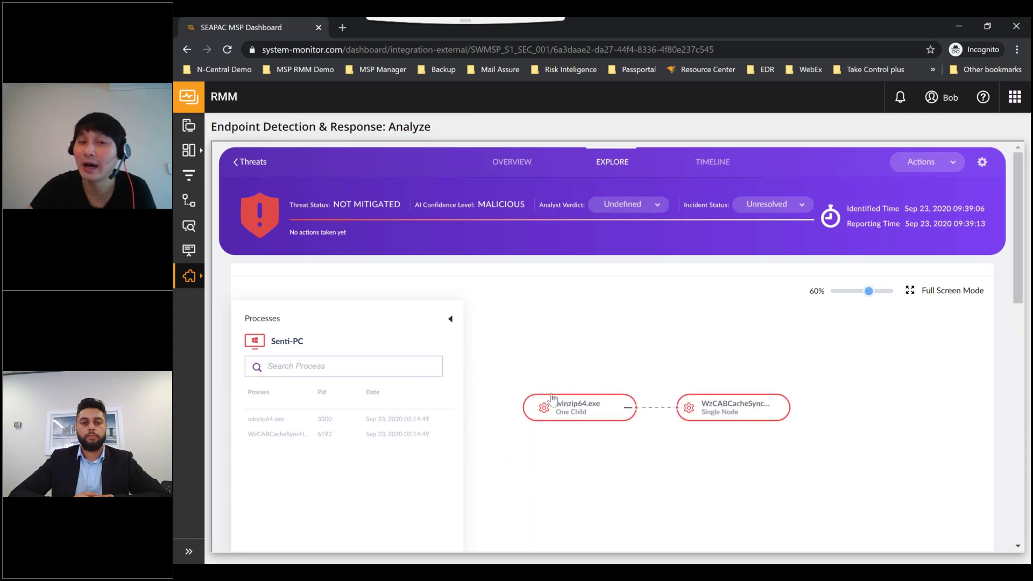
{"action": "scroll", "coordinate": [597, 411], "scroll_direction": "up", "scroll_amount": 1}
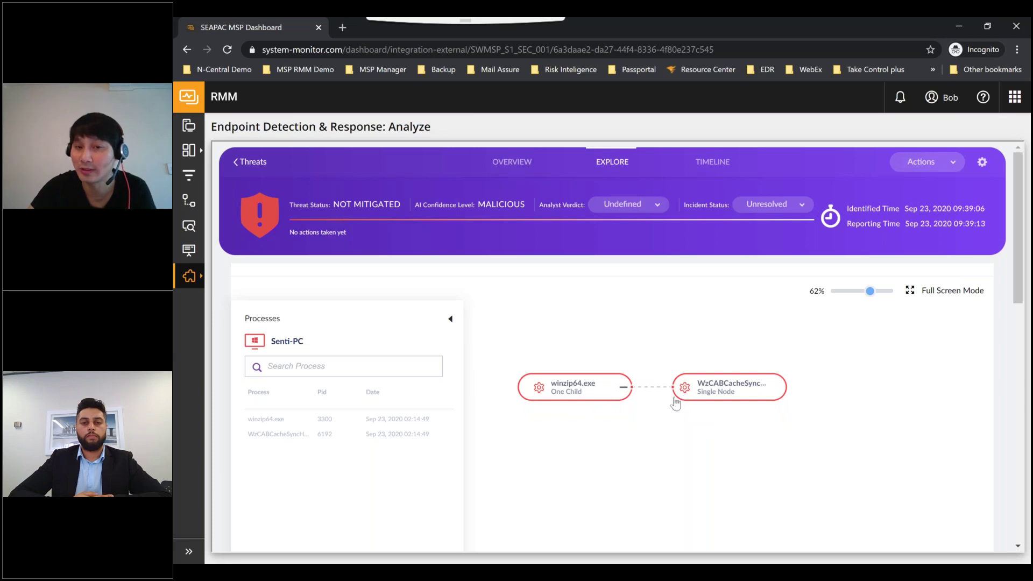
{"action": "left_click", "coordinate": [574, 397]}
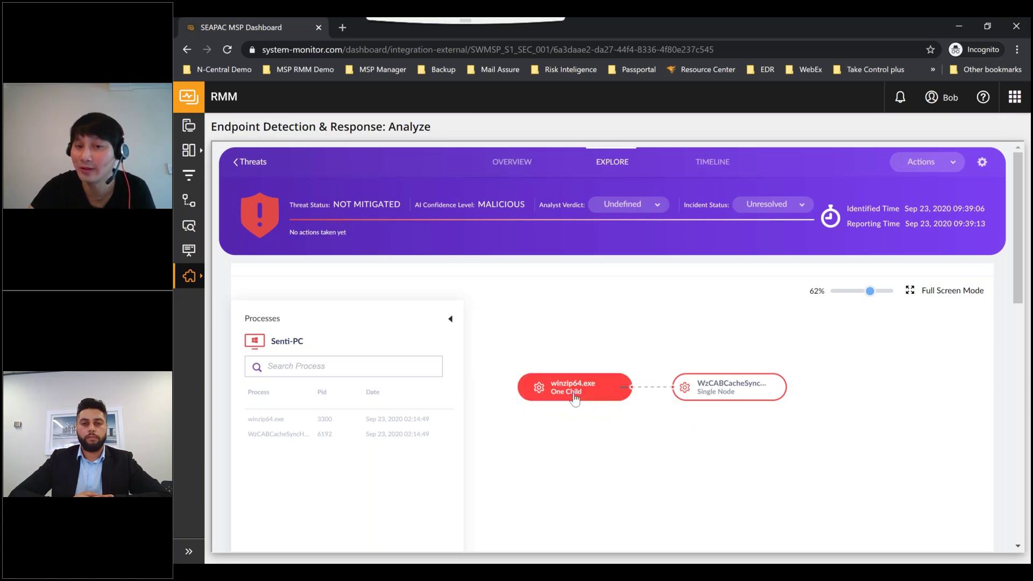
{"action": "left_click", "coordinate": [701, 394]}
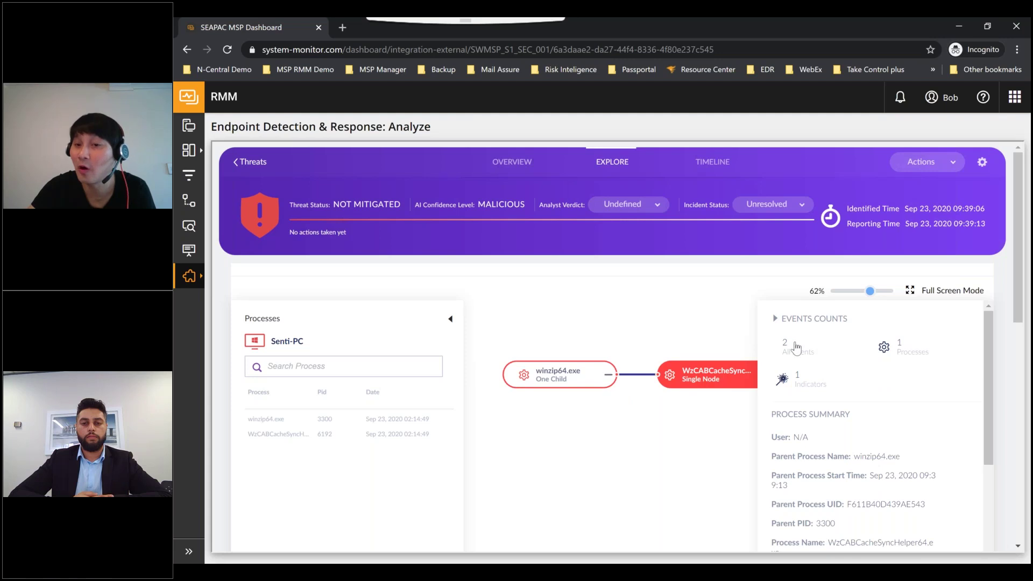
{"action": "scroll", "coordinate": [878, 388], "scroll_direction": "down", "scroll_amount": 1}
{"action": "scroll", "coordinate": [878, 388], "scroll_direction": "down", "scroll_amount": 5}
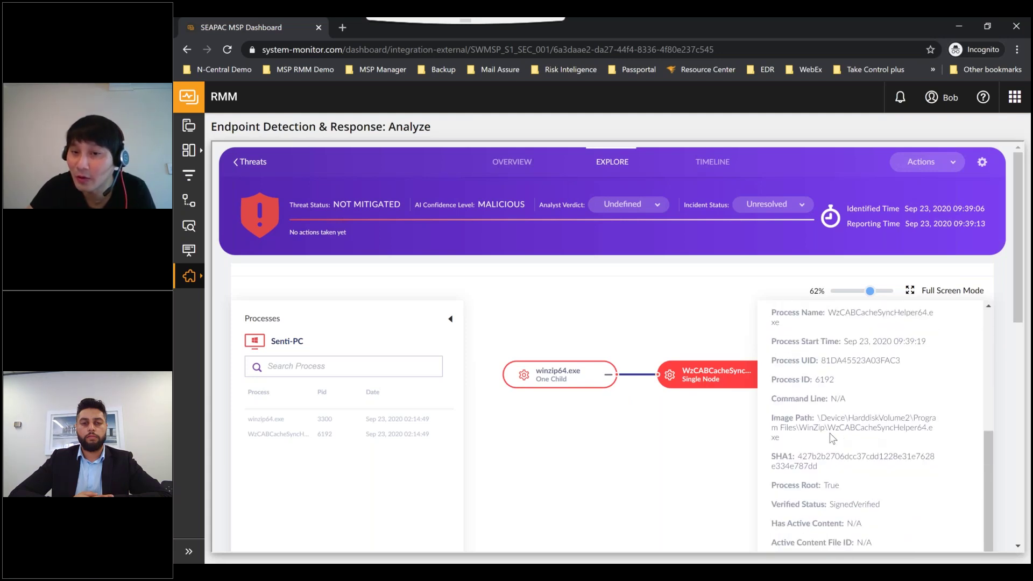
{"action": "left_click_drag", "start_coordinate": [820, 419], "coordinate": [832, 442]}
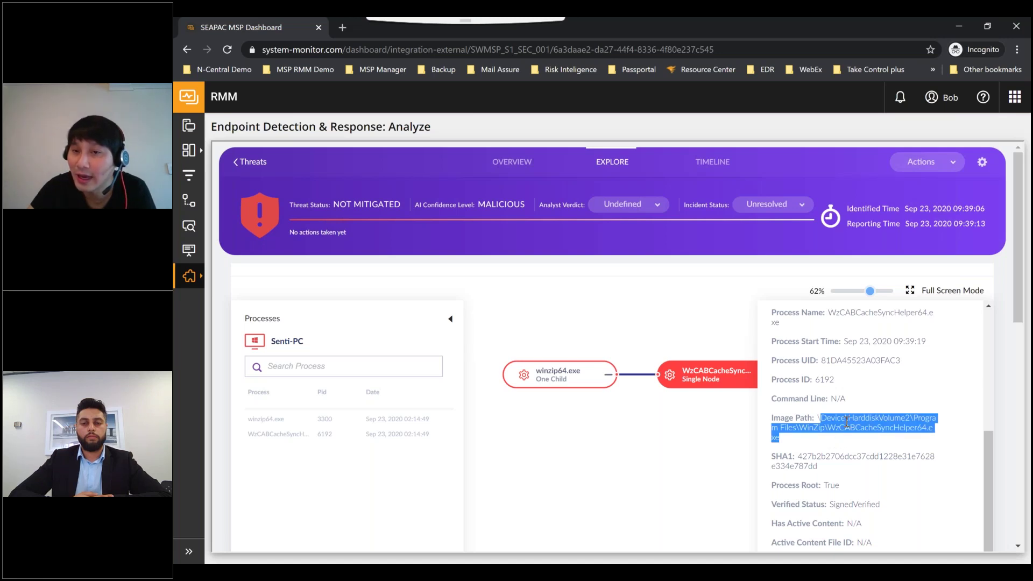
{"action": "scroll", "coordinate": [846, 423], "scroll_direction": "up", "scroll_amount": 4}
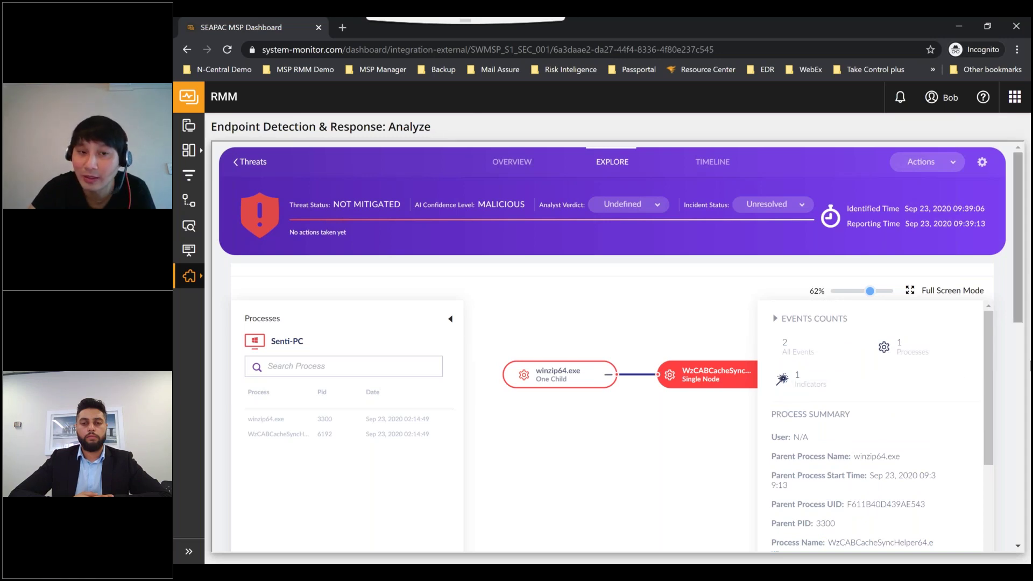
- Show the behavioral indicators recorded for WzCABCacheSyncHelper64.exe and inspect the indicator name
{"action": "scroll", "coordinate": [1017, 242], "scroll_direction": "down", "scroll_amount": 7}
{"action": "left_click_drag", "start_coordinate": [339, 463], "coordinate": [546, 472]}
{"action": "left_click", "coordinate": [547, 470]}
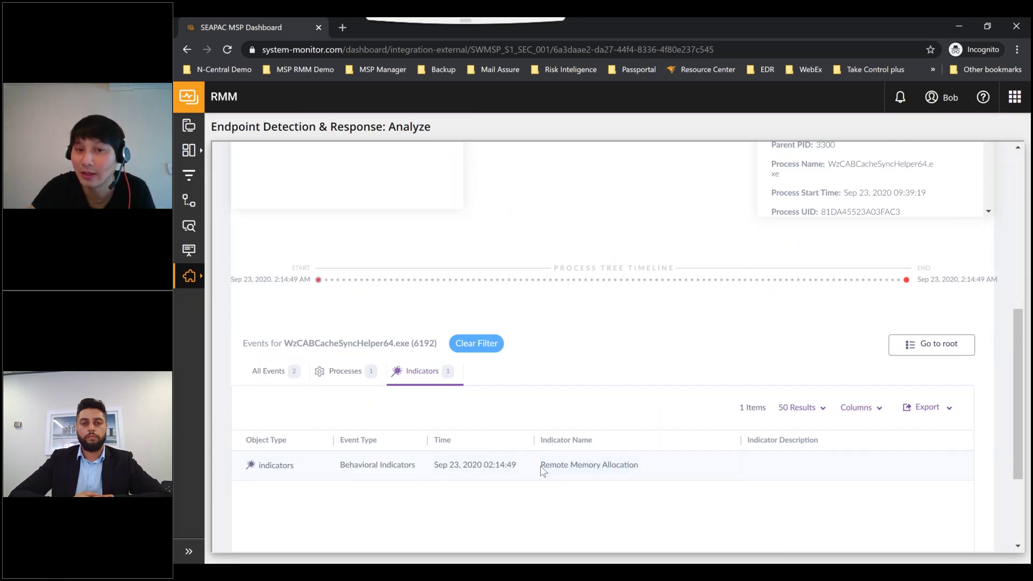
{"action": "left_click_drag", "start_coordinate": [639, 470], "coordinate": [554, 477]}
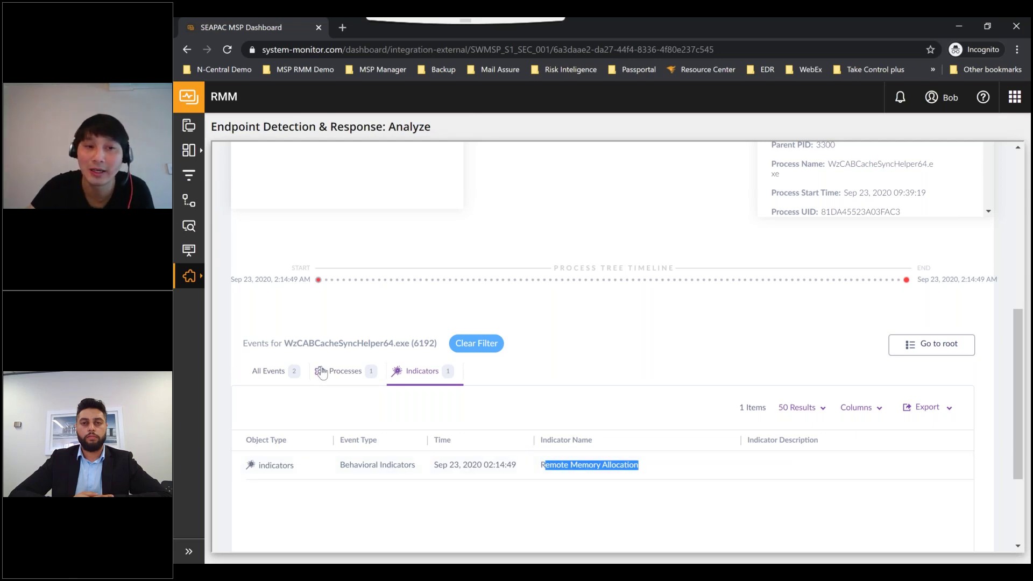
- Select the winzip64.exe node in the process tree and review the event types and file paths among all its events
{"action": "scroll", "coordinate": [643, 250], "scroll_direction": "up", "scroll_amount": 1}
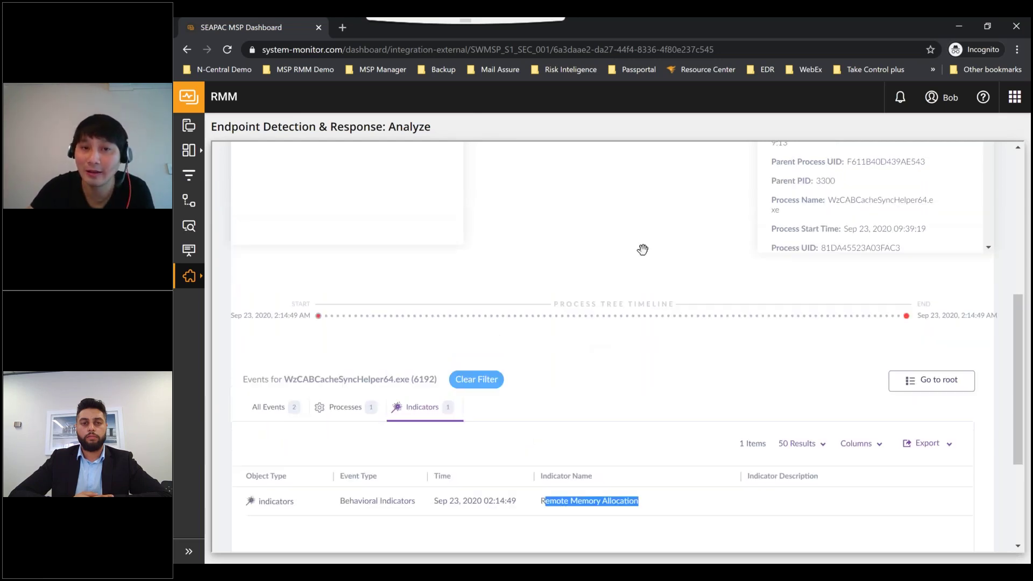
{"action": "scroll", "coordinate": [643, 250], "scroll_direction": "up", "scroll_amount": 6}
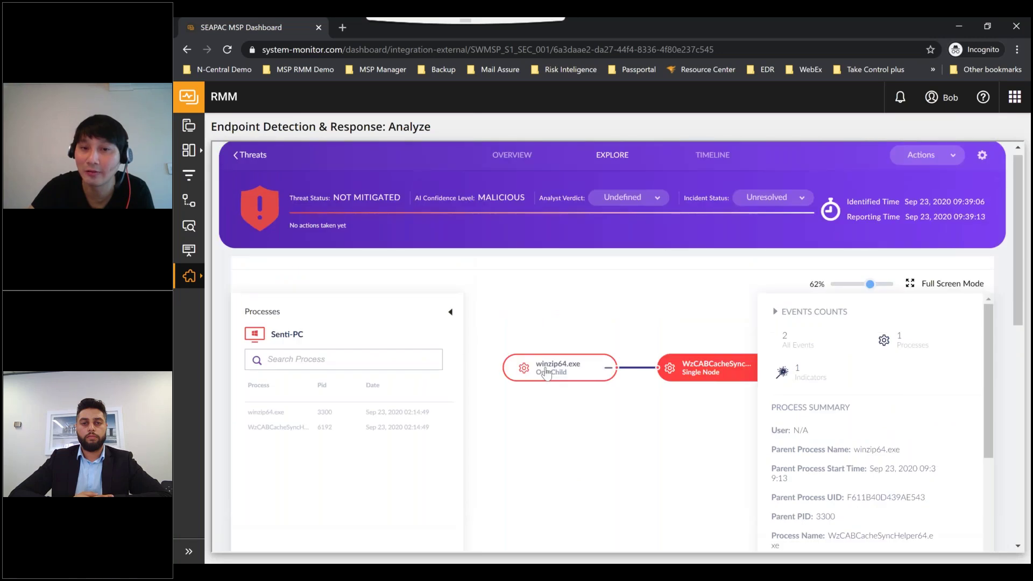
{"action": "scroll", "coordinate": [531, 421], "scroll_direction": "down", "scroll_amount": 7}
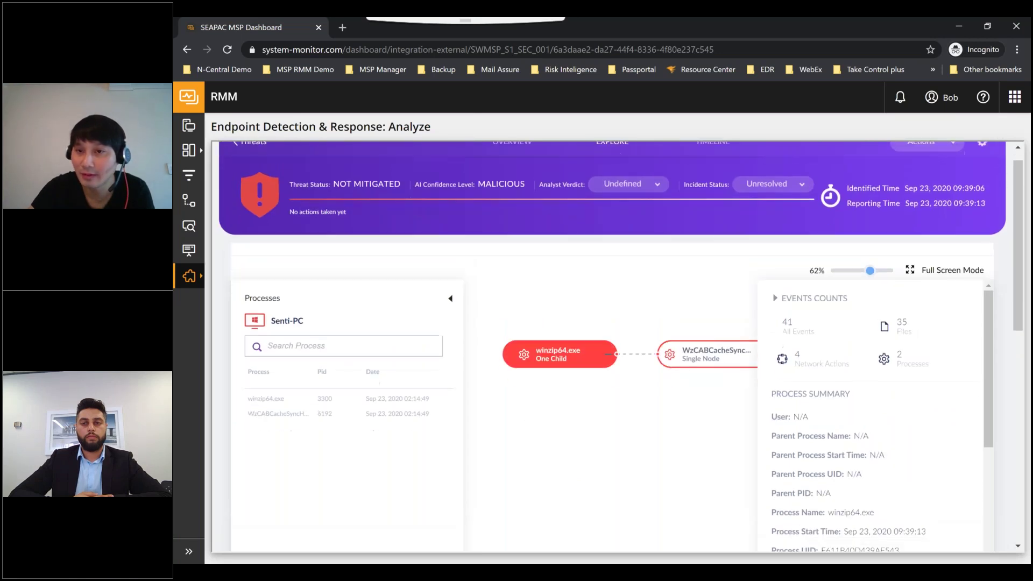
{"action": "scroll", "coordinate": [785, 309], "scroll_direction": "up", "scroll_amount": 6}
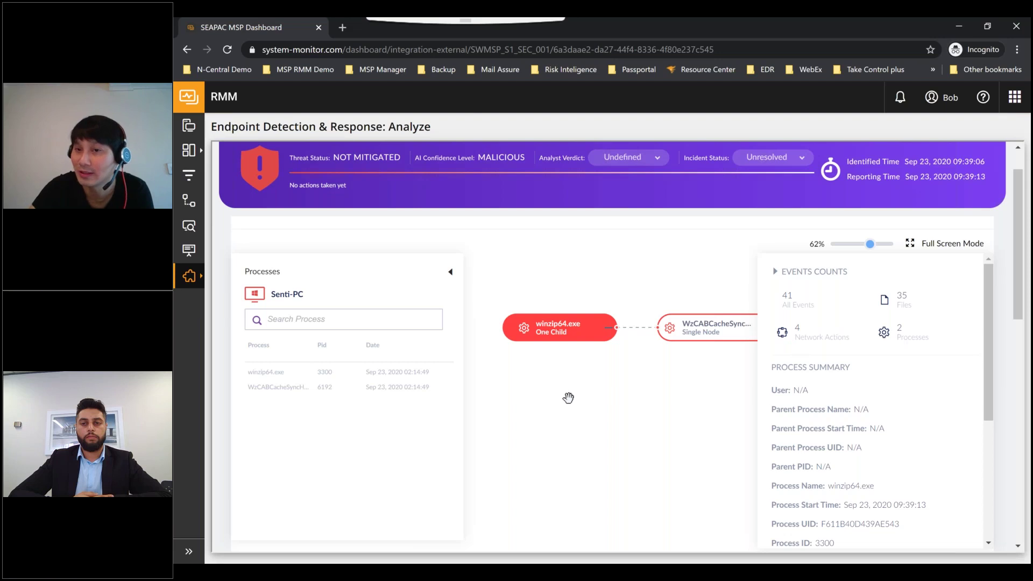
{"action": "scroll", "coordinate": [568, 398], "scroll_direction": "down", "scroll_amount": 6}
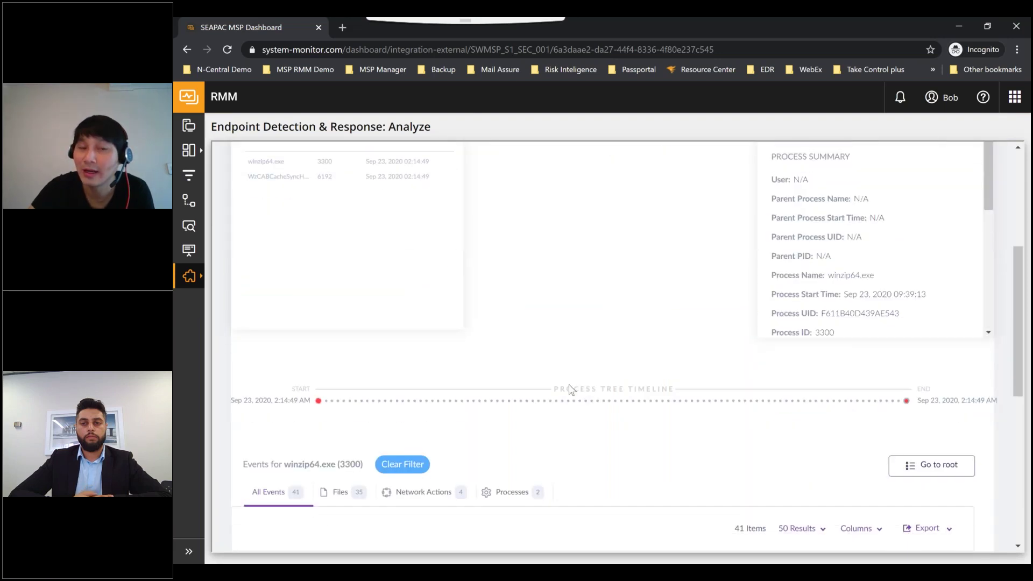
{"action": "scroll", "coordinate": [571, 389], "scroll_direction": "down", "scroll_amount": 1}
{"action": "scroll", "coordinate": [393, 314], "scroll_direction": "down", "scroll_amount": 2}
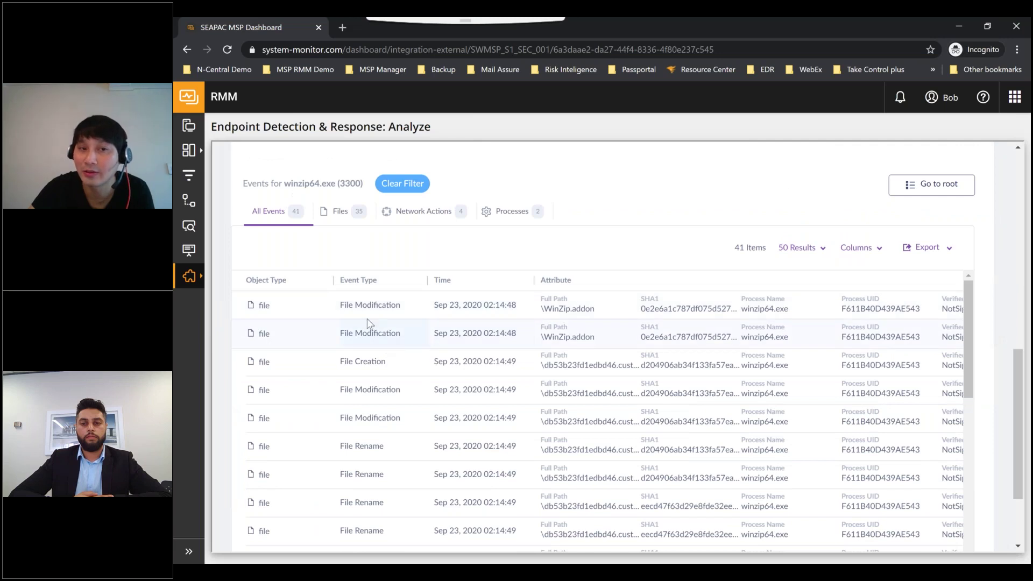
{"action": "left_click_drag", "start_coordinate": [362, 305], "coordinate": [356, 363]}
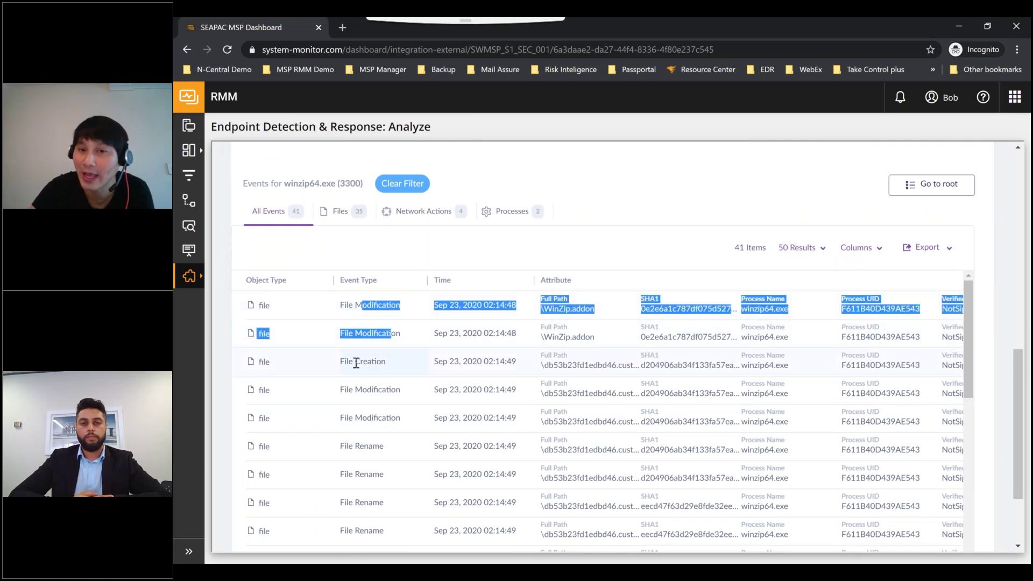
{"action": "double_click", "coordinate": [356, 362]}
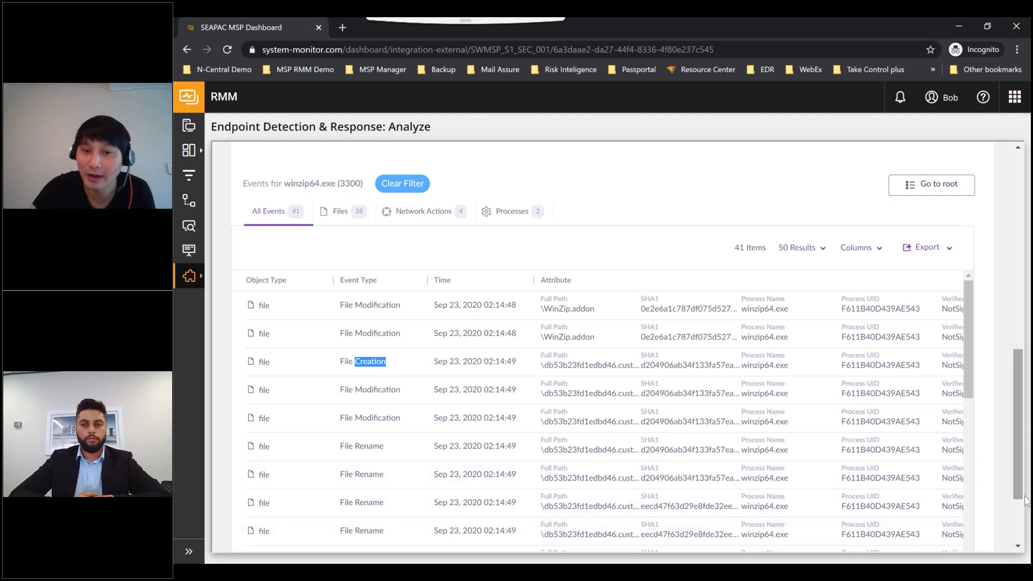
{"action": "left_click_drag", "start_coordinate": [1025, 500], "coordinate": [1025, 531]}
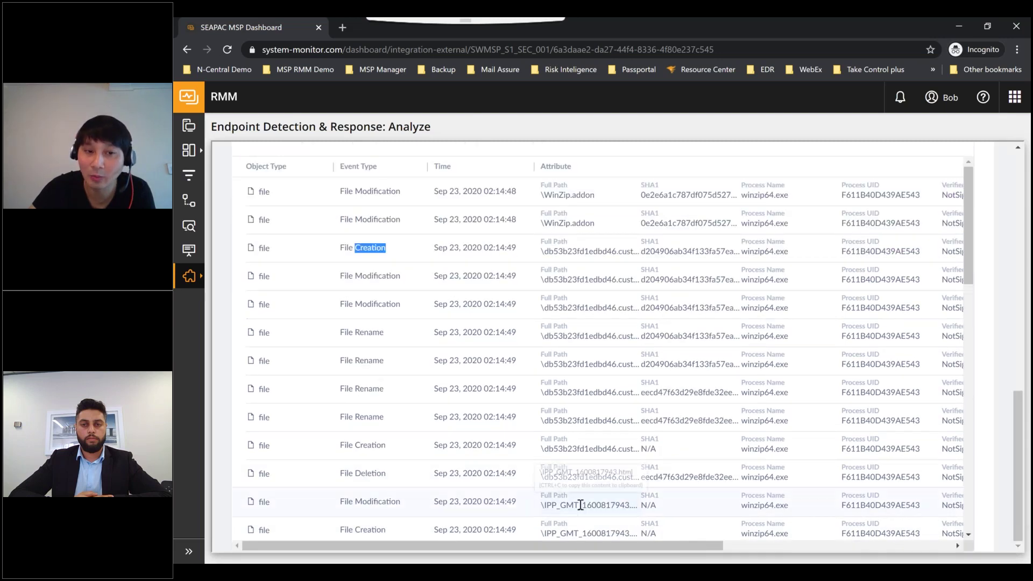
{"action": "scroll", "coordinate": [578, 504], "scroll_direction": "down", "scroll_amount": 1}
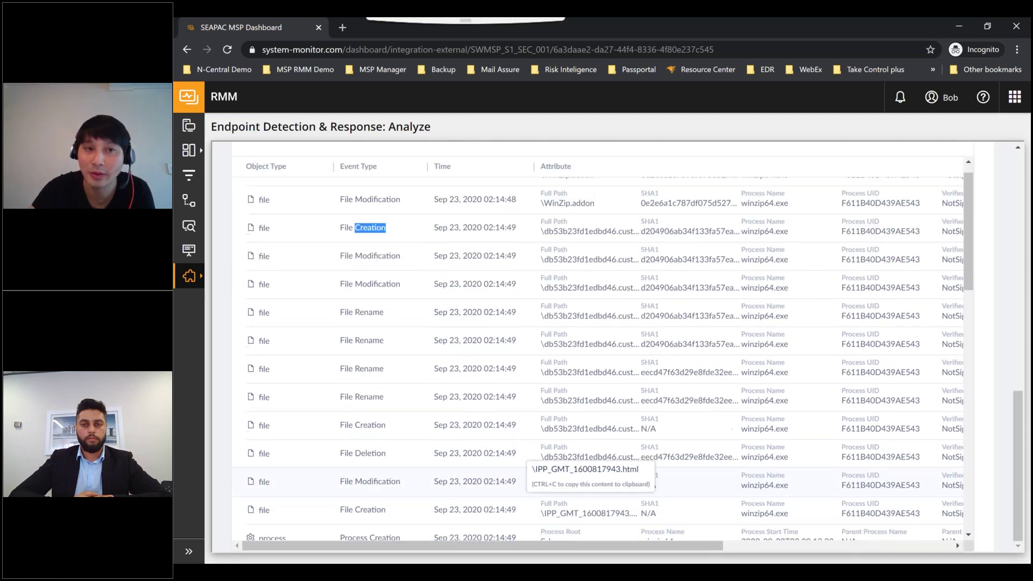
{"action": "scroll", "coordinate": [415, 365], "scroll_direction": "down", "scroll_amount": 3}
- Limit the winzip64.exe events to Processes and inspect the process creation entries
{"action": "scroll", "coordinate": [415, 365], "scroll_direction": "up", "scroll_amount": 10}
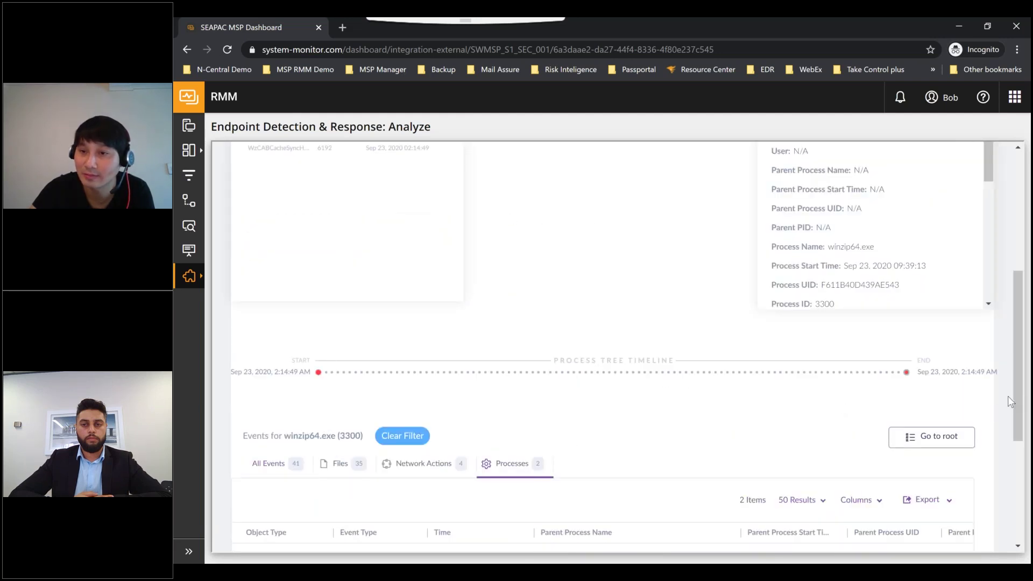
{"action": "scroll", "coordinate": [1006, 486], "scroll_direction": "down", "scroll_amount": 5}
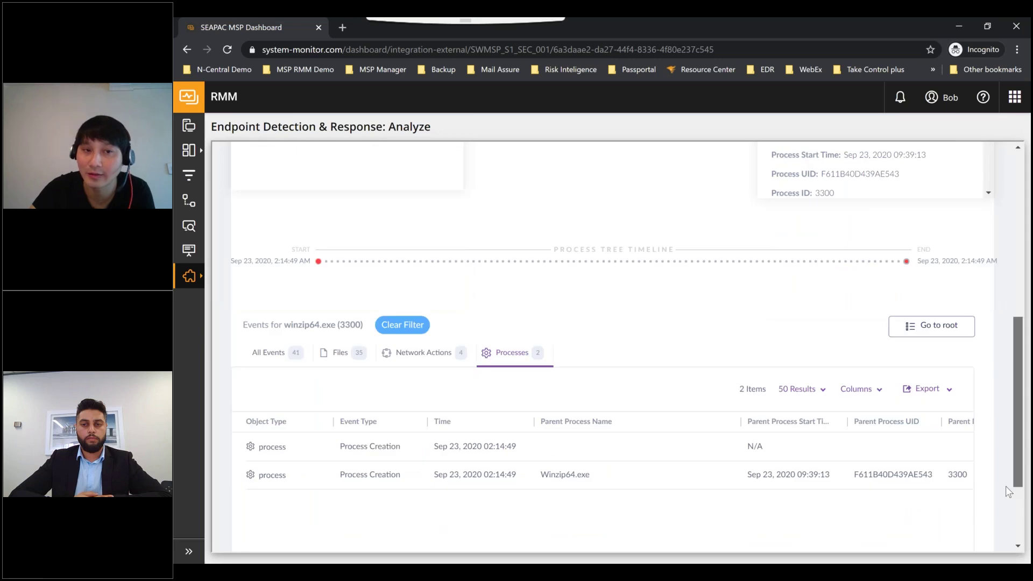
{"action": "left_click_drag", "start_coordinate": [327, 324], "coordinate": [418, 349]}
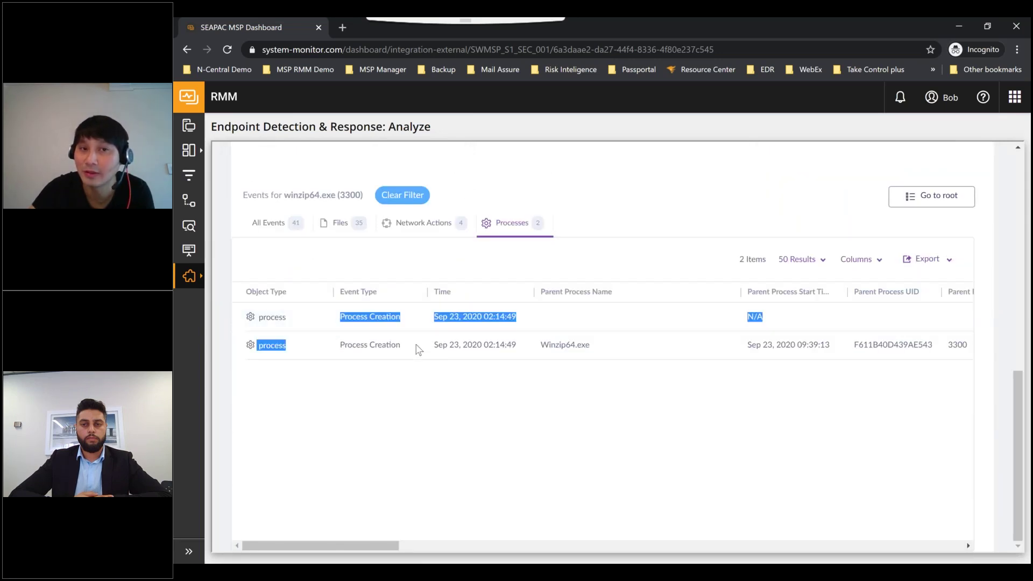
- Show the Network Actions of winzip64.exe and examine the source ports, destination IPs, destination ports and process columns
{"action": "left_click", "coordinate": [426, 228]}
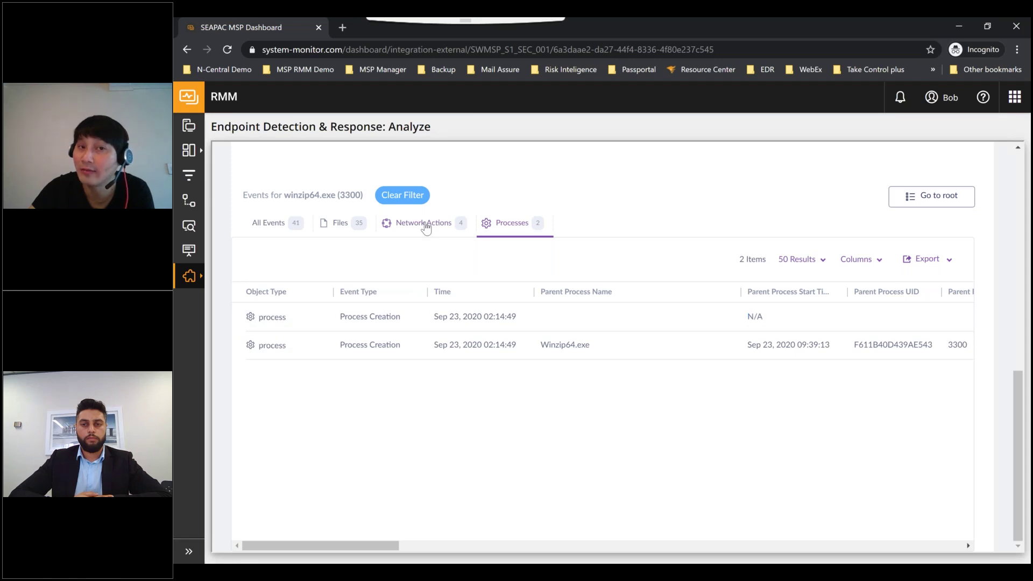
{"action": "left_click", "coordinate": [426, 225]}
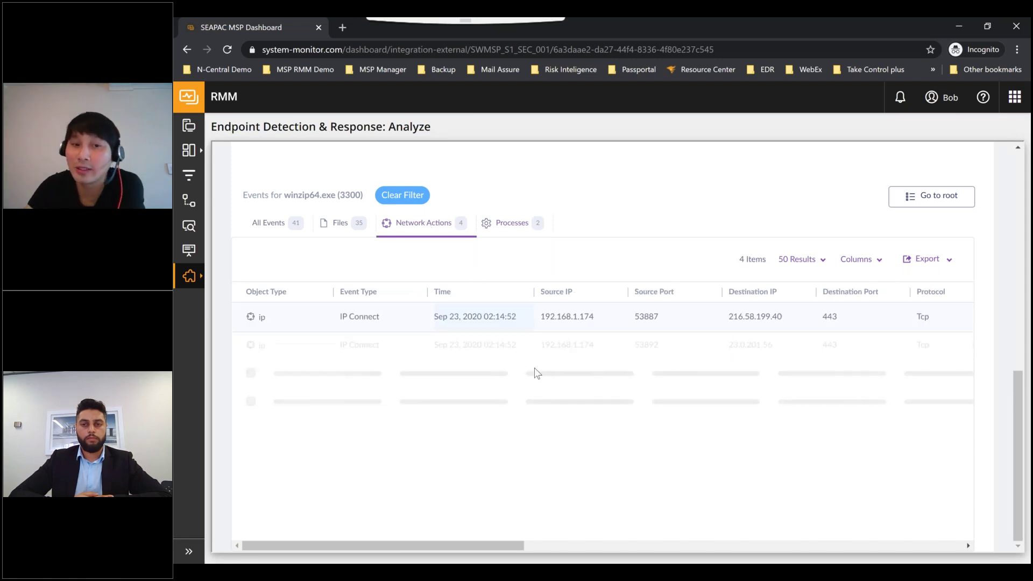
{"action": "left_click_drag", "start_coordinate": [499, 547], "coordinate": [538, 548]}
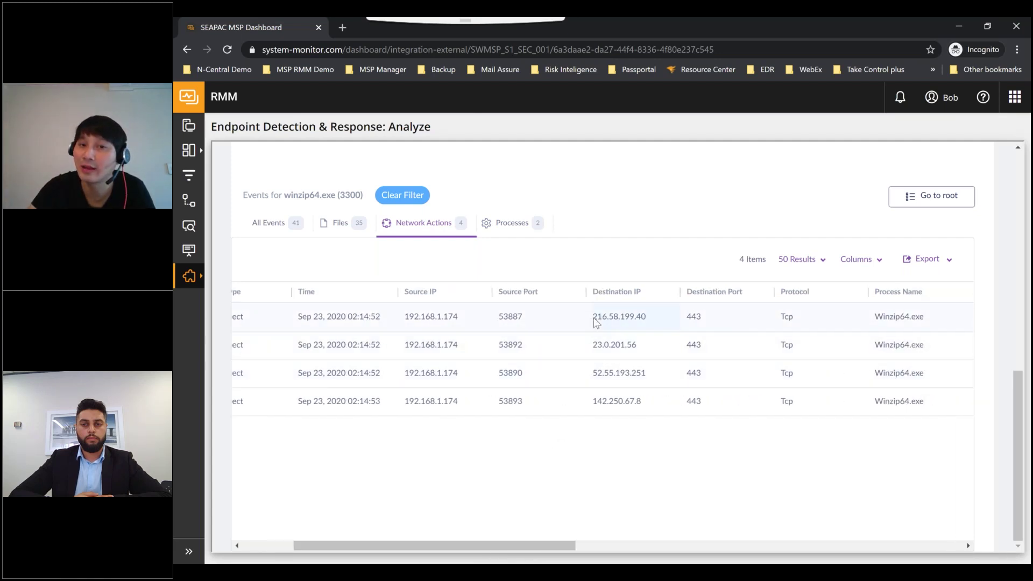
{"action": "left_click_drag", "start_coordinate": [594, 318], "coordinate": [648, 319]}
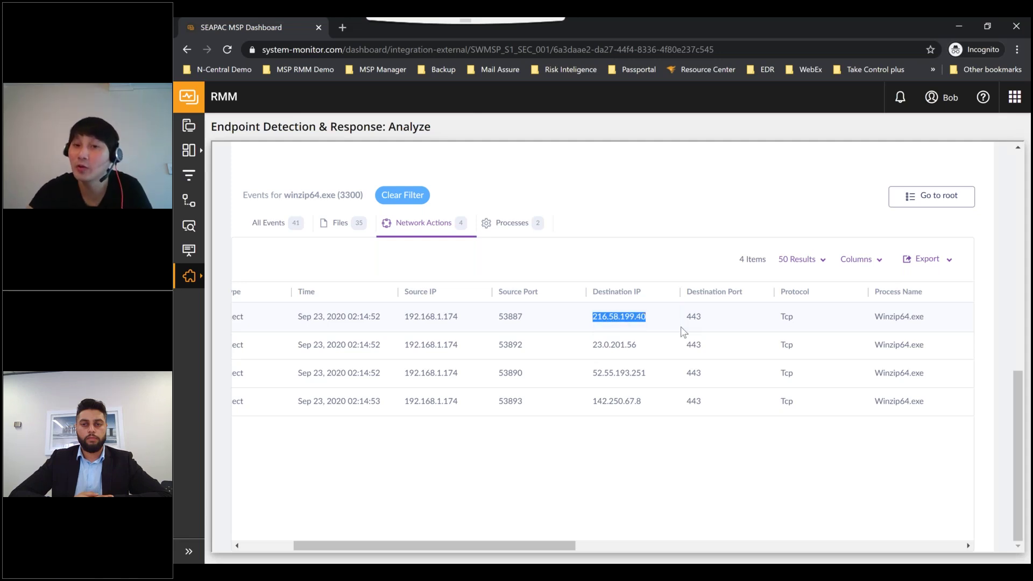
{"action": "left_click_drag", "start_coordinate": [708, 323], "coordinate": [693, 319]}
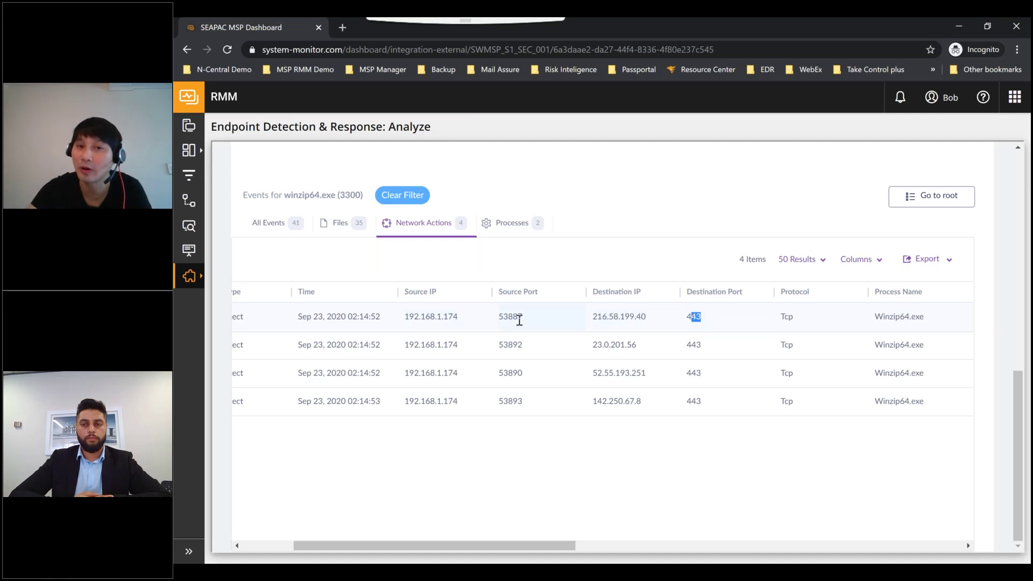
{"action": "left_click_drag", "start_coordinate": [512, 318], "coordinate": [721, 323]}
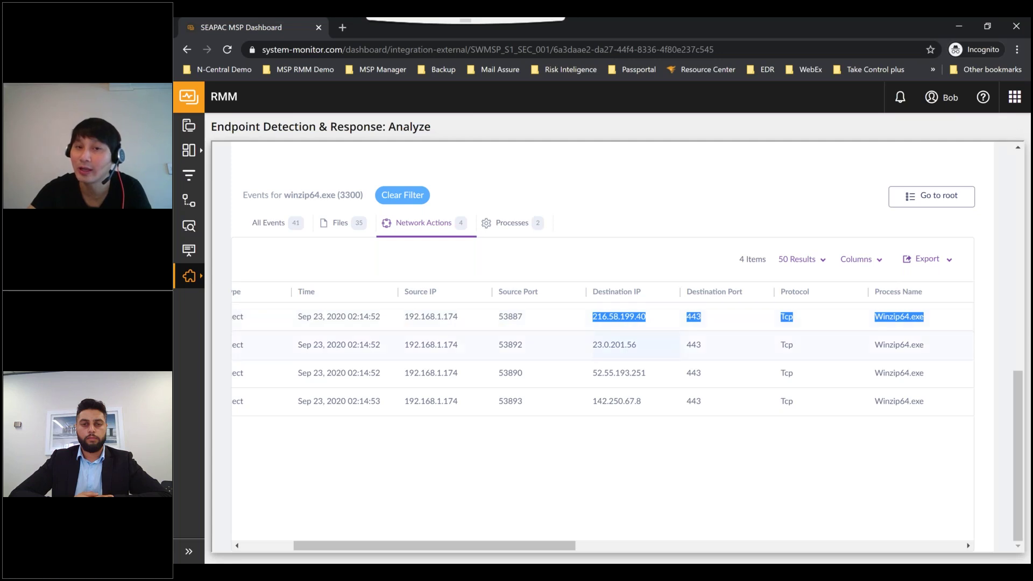
{"action": "left_click_drag", "start_coordinate": [601, 346], "coordinate": [654, 387]}
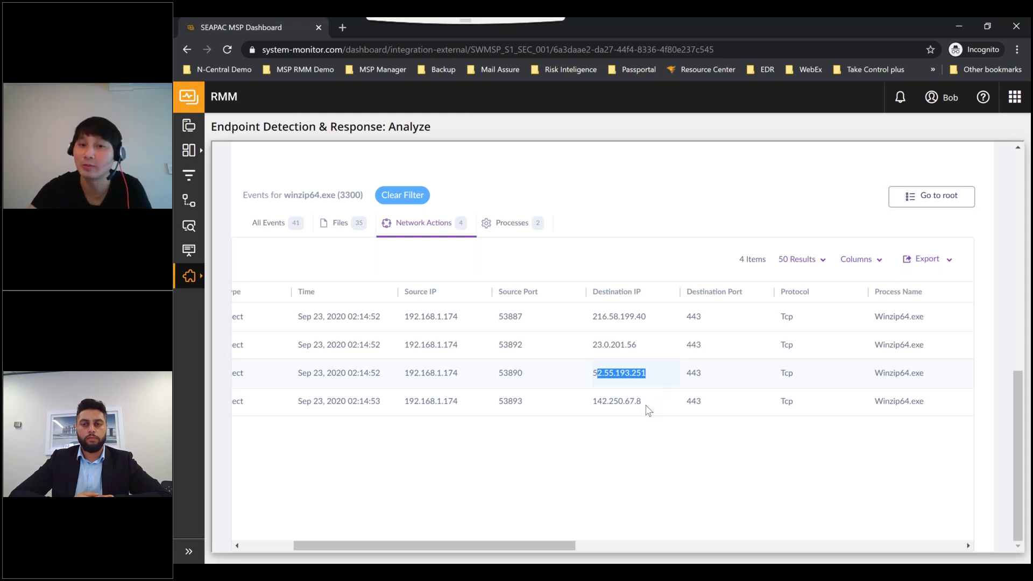
{"action": "left_click_drag", "start_coordinate": [602, 402], "coordinate": [642, 403]}
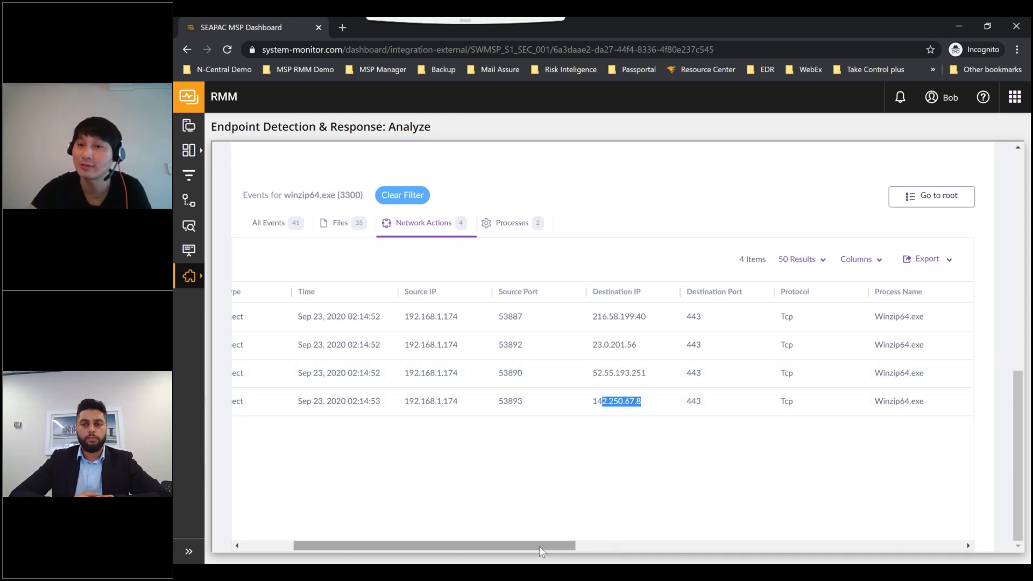
{"action": "left_click_drag", "start_coordinate": [566, 547], "coordinate": [689, 547]}
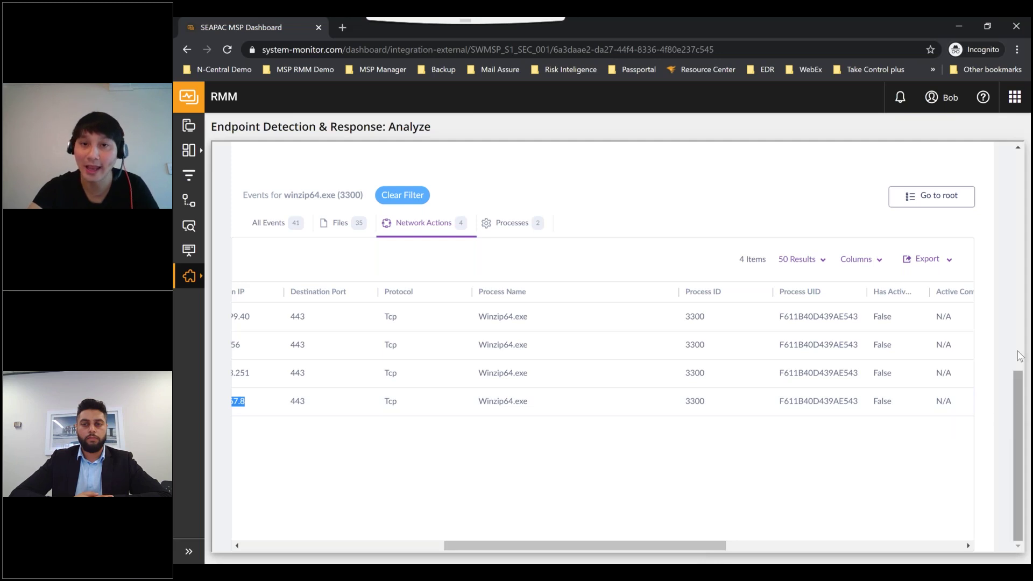
- Apply the Kill, Quarantine and Remediate mitigation actions to all instances of the threat, marking it as resolved with a True Positive verdict
{"action": "left_click_drag", "start_coordinate": [1020, 355], "coordinate": [1005, 174]}
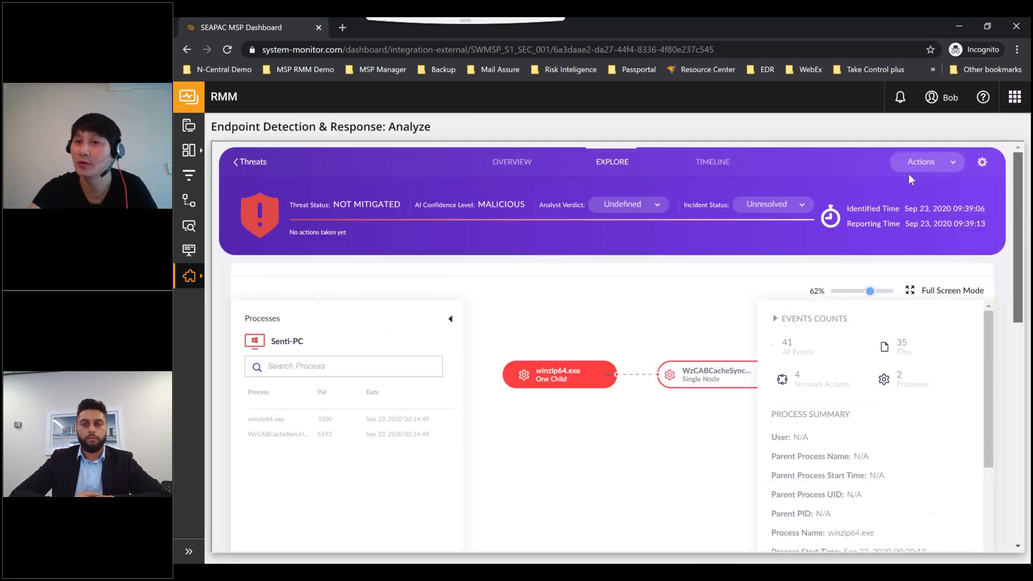
{"action": "left_click", "coordinate": [924, 162]}
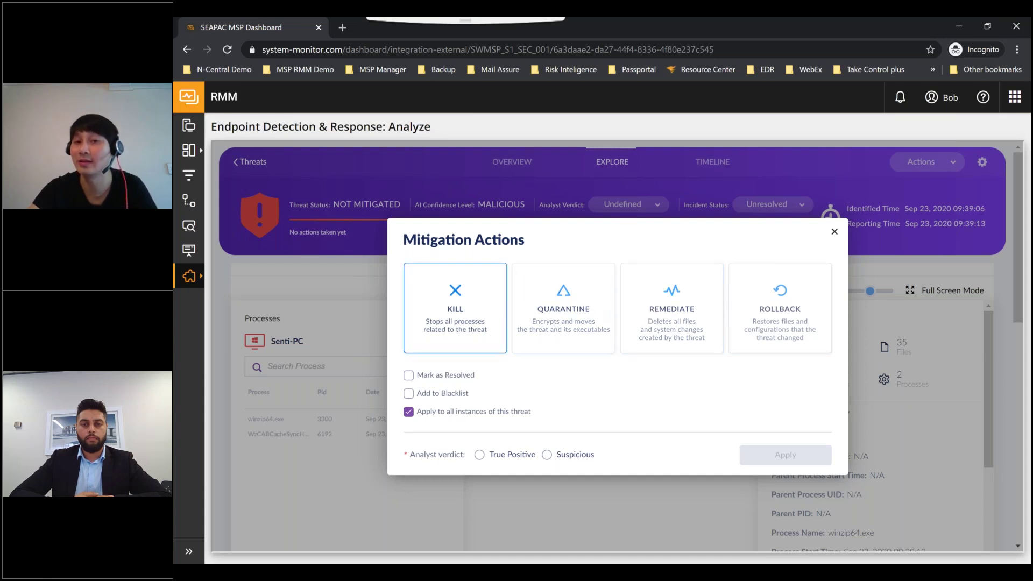
{"action": "left_click", "coordinate": [678, 338]}
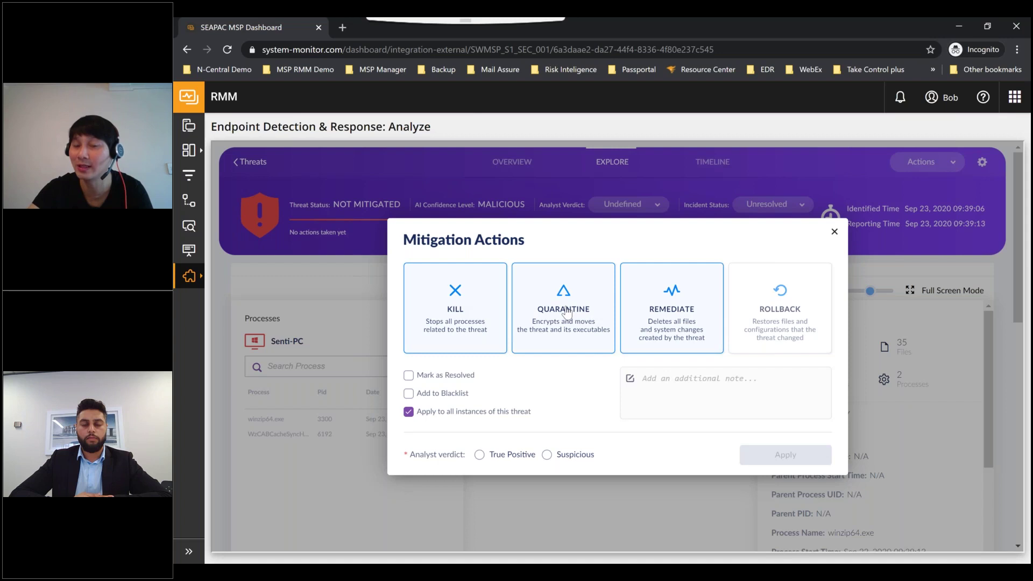
{"action": "left_click", "coordinate": [410, 378]}
{"action": "left_click", "coordinate": [663, 403]}
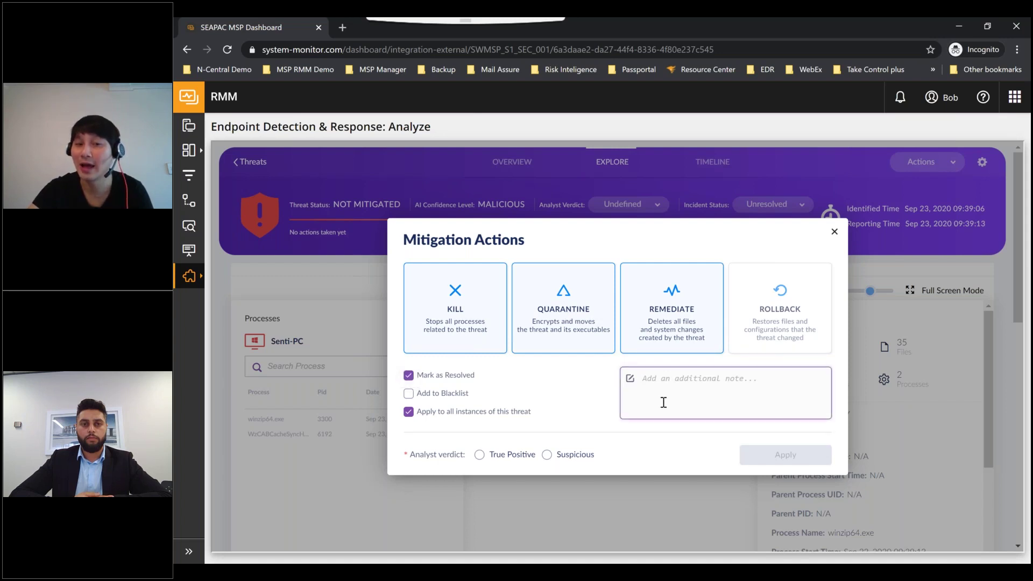
{"action": "left_click", "coordinate": [500, 456]}
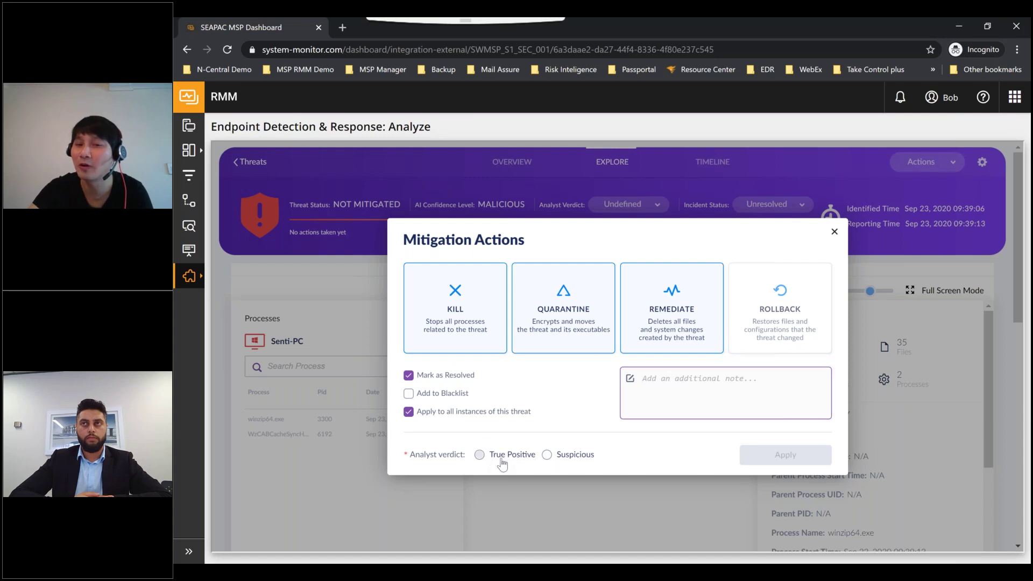
{"action": "left_click", "coordinate": [708, 390]}
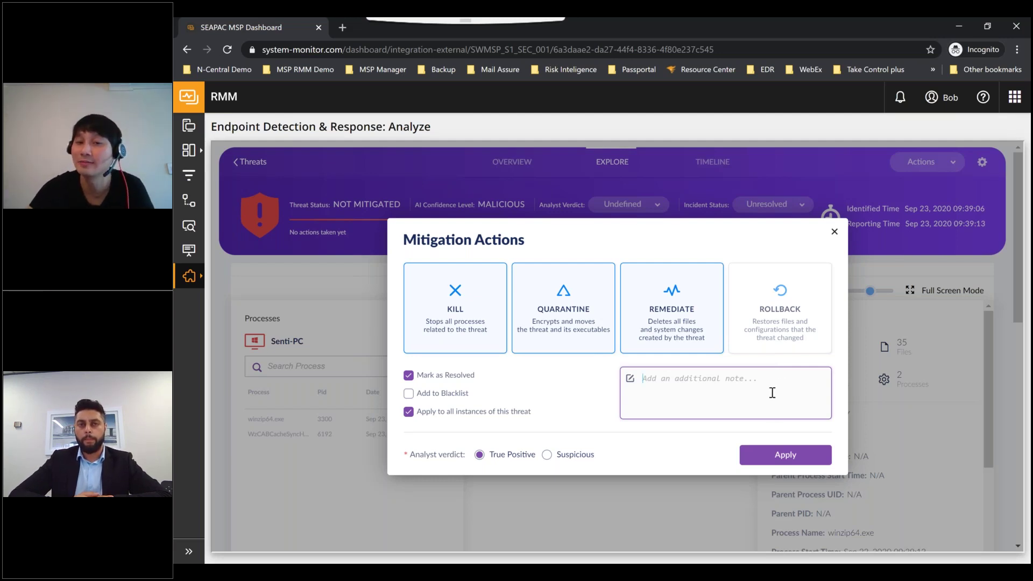
{"action": "left_click", "coordinate": [787, 458]}
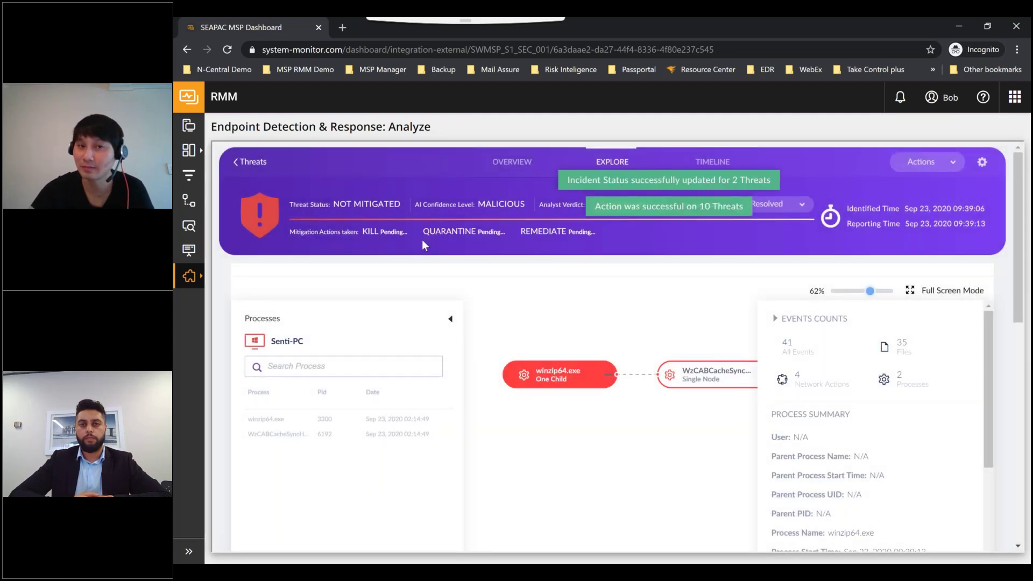
- Check the progress and result details of the kill, quarantine and remediate actions taken on the threat
{"action": "mouse_move", "coordinate": [388, 236]}
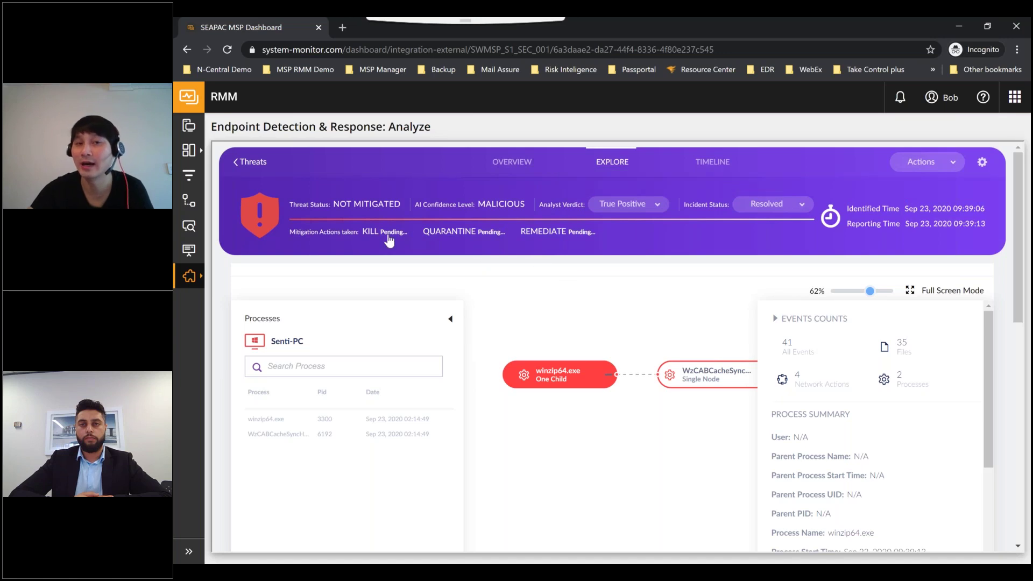
{"action": "mouse_move", "coordinate": [387, 237]}
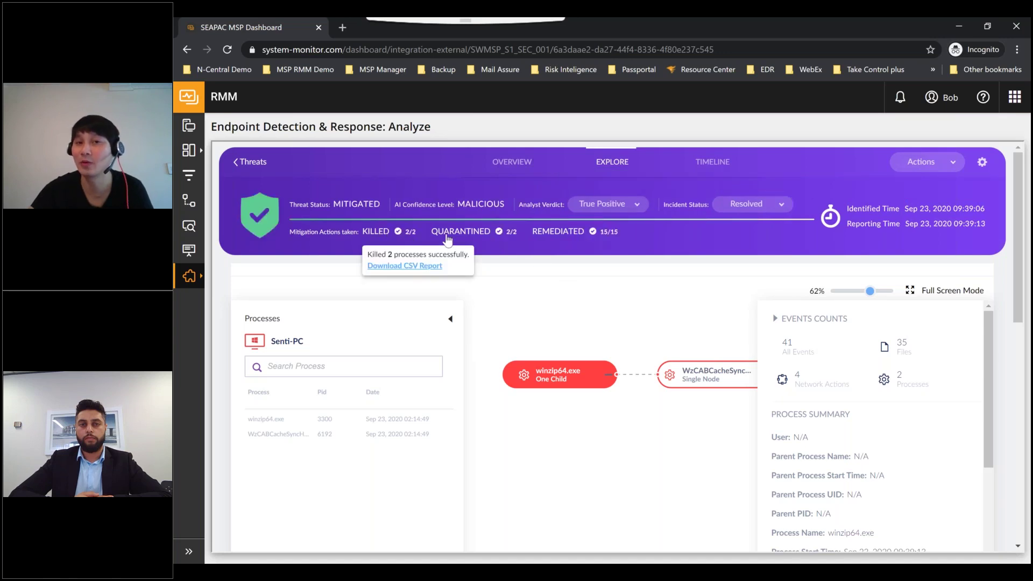
{"action": "mouse_move", "coordinate": [559, 237]}
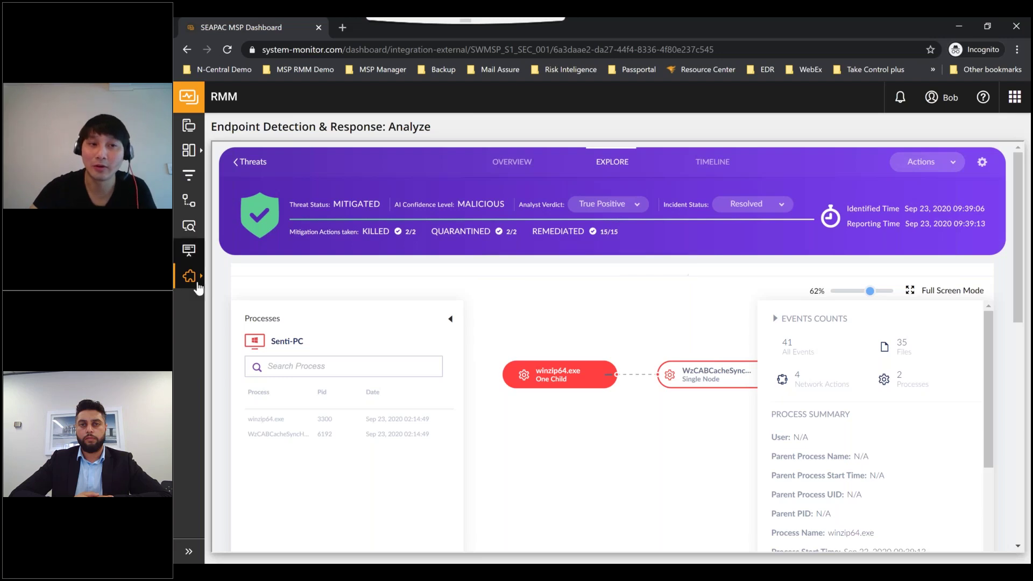
- Open the Endpoint Detection & Response dashboard and review the unresolved threats and infected endpoints
{"action": "mouse_move", "coordinate": [195, 285]}
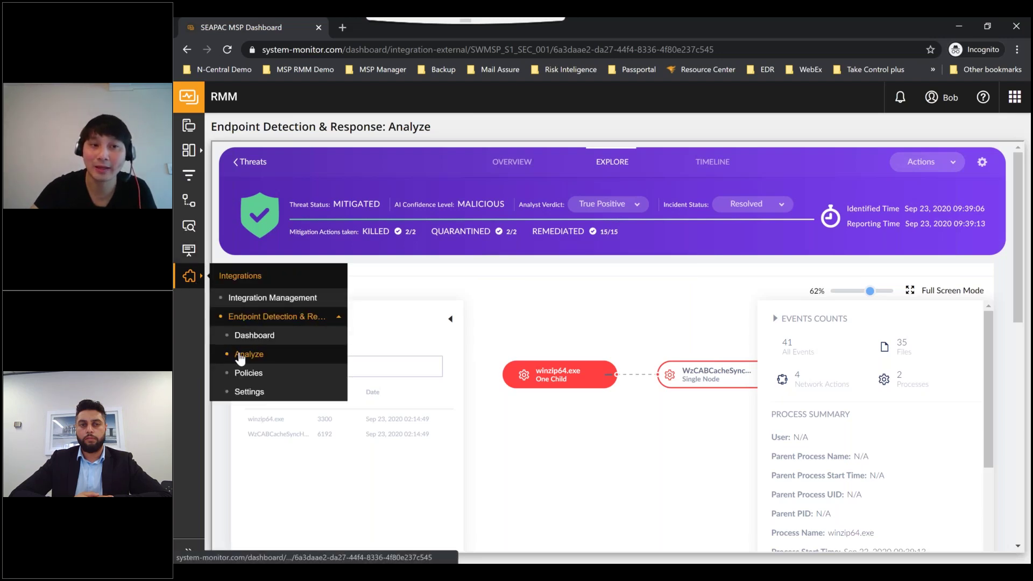
{"action": "left_click", "coordinate": [251, 337]}
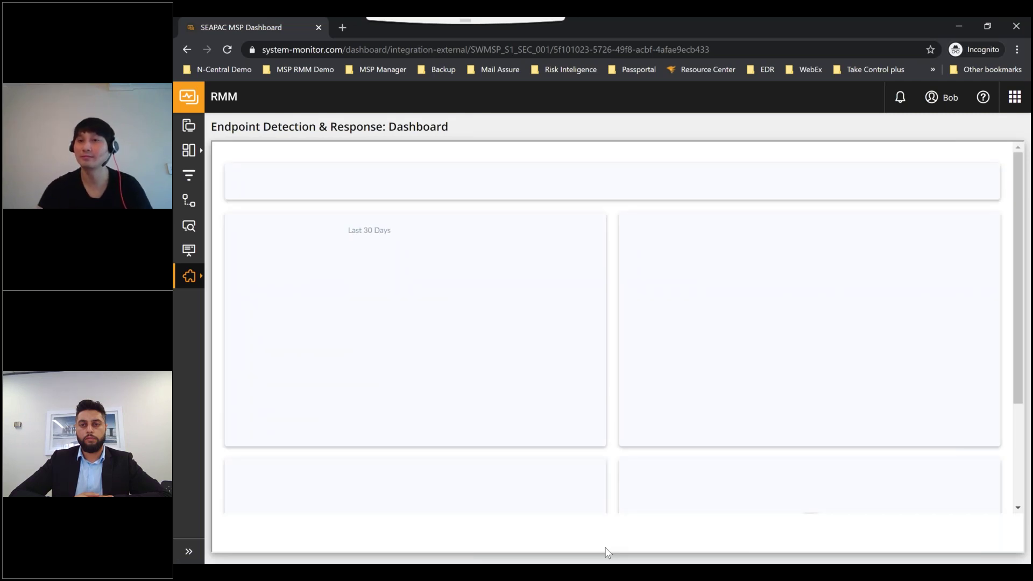
{"action": "mouse_move", "coordinate": [745, 337]}
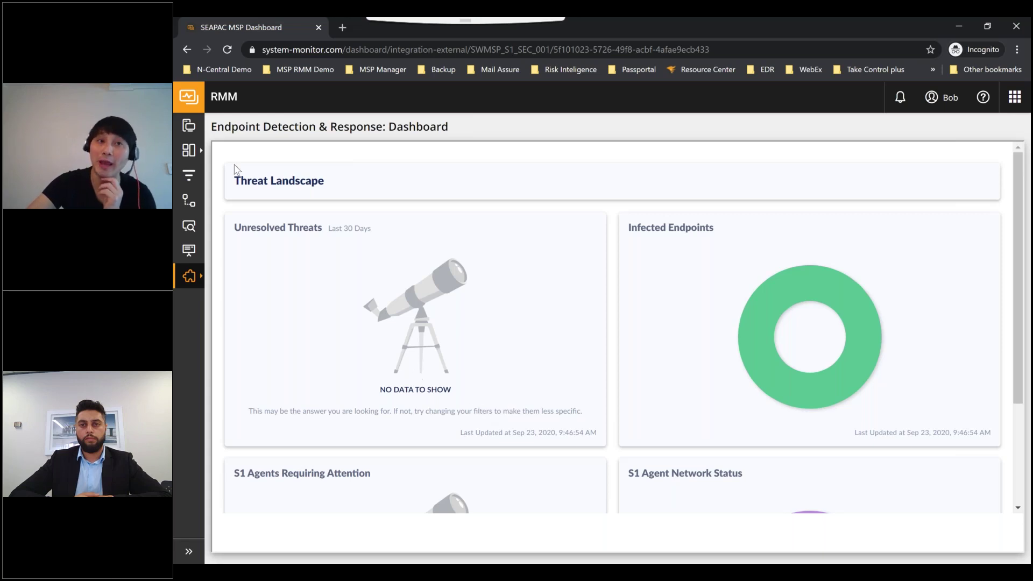
- Open the bookmarked Rollback VDO from the EDR folder in a new browser tab and show the video in theater mode
{"action": "left_click", "coordinate": [341, 27]}
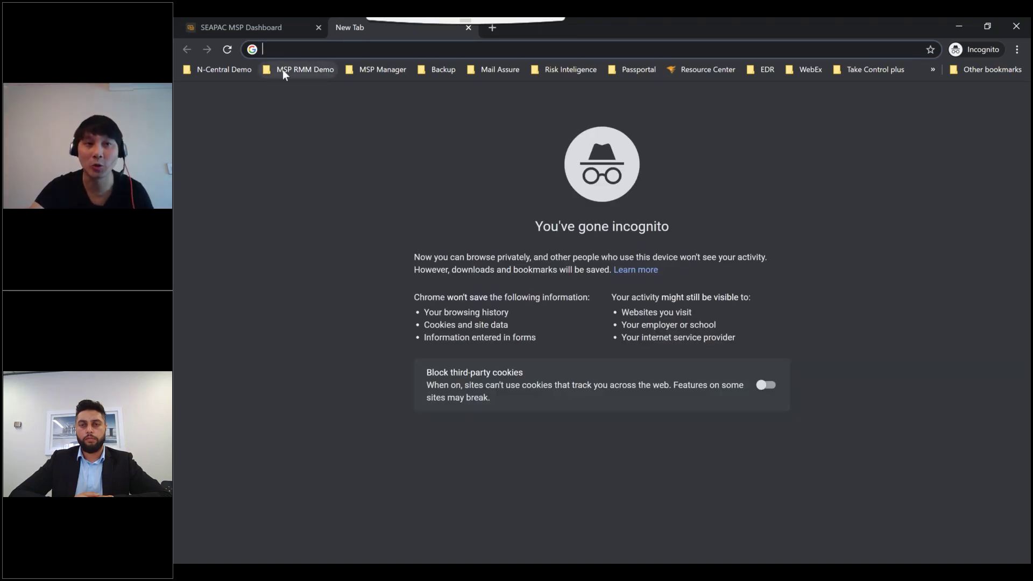
{"action": "left_click", "coordinate": [283, 70]}
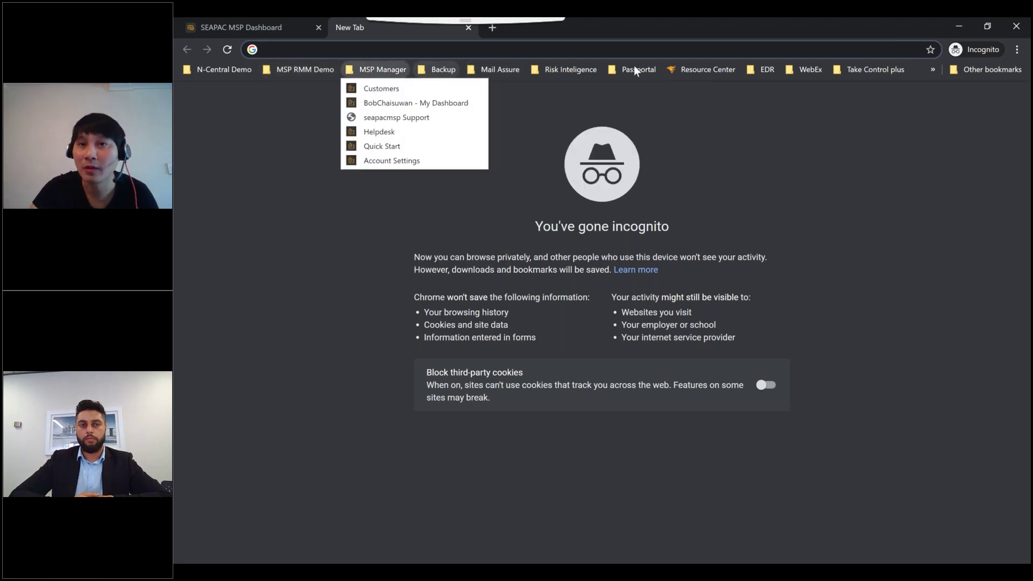
{"action": "mouse_move", "coordinate": [774, 74]}
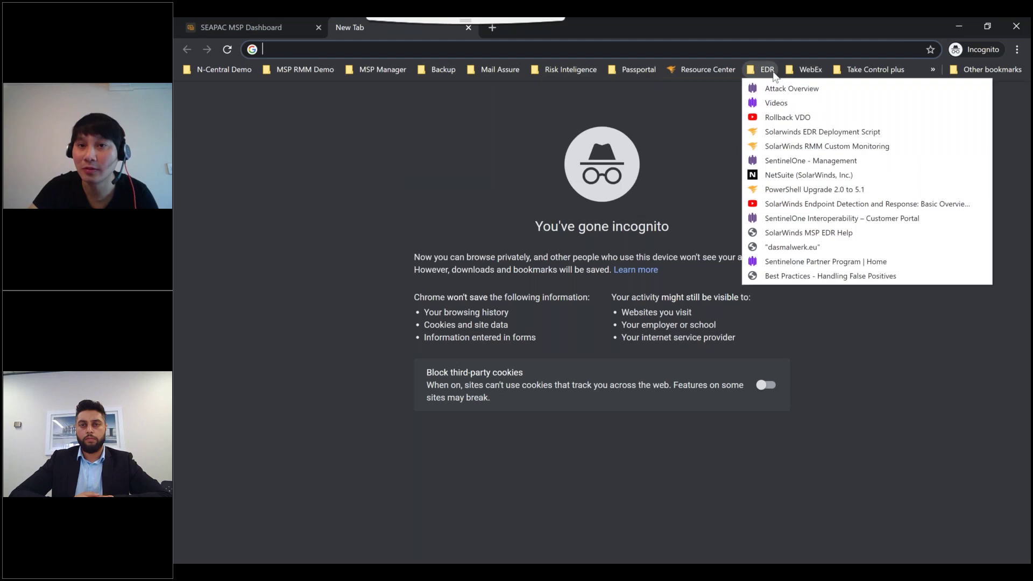
{"action": "left_click", "coordinate": [780, 117]}
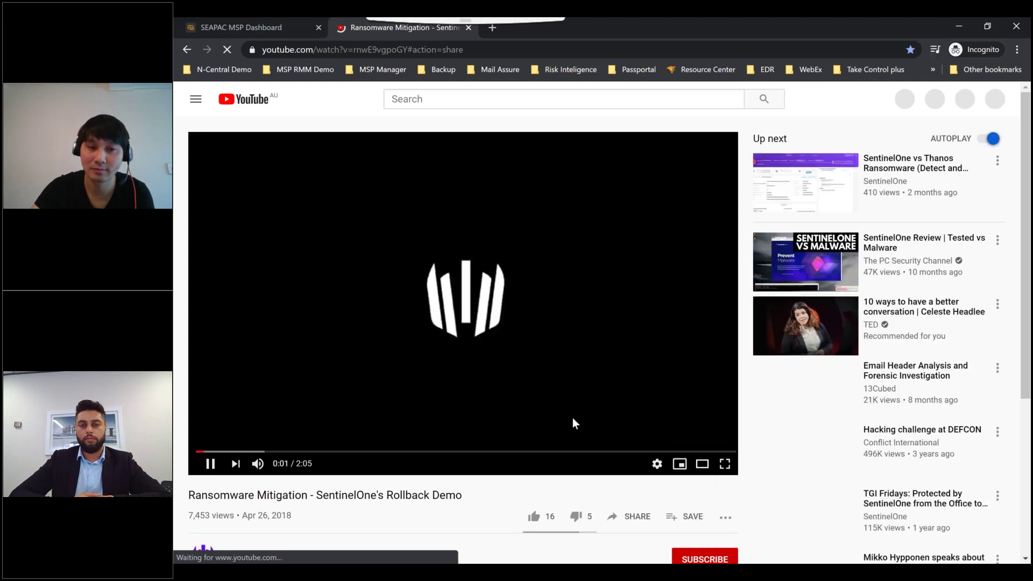
{"action": "key", "text": "t"}
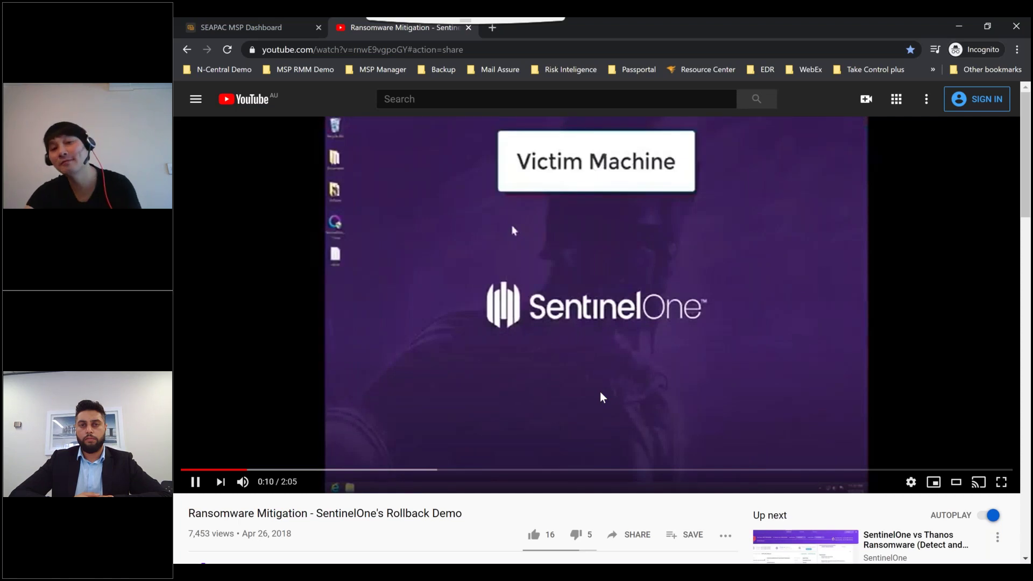
- Pause the rollback demo at the victim machine's desktop, resume it, and skip ahead to about 0:30
{"action": "left_click", "coordinate": [551, 273]}
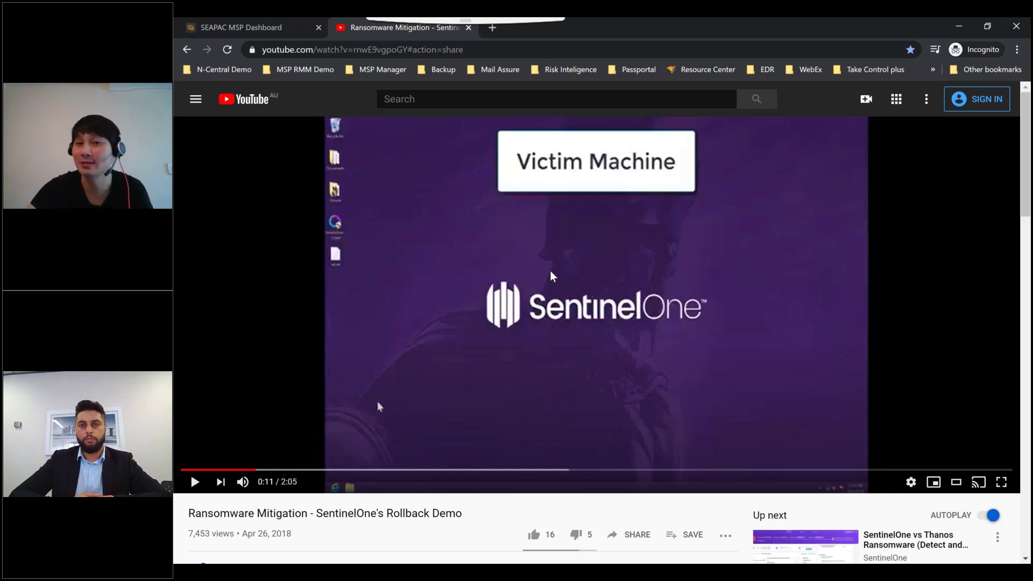
{"action": "left_click", "coordinate": [378, 407]}
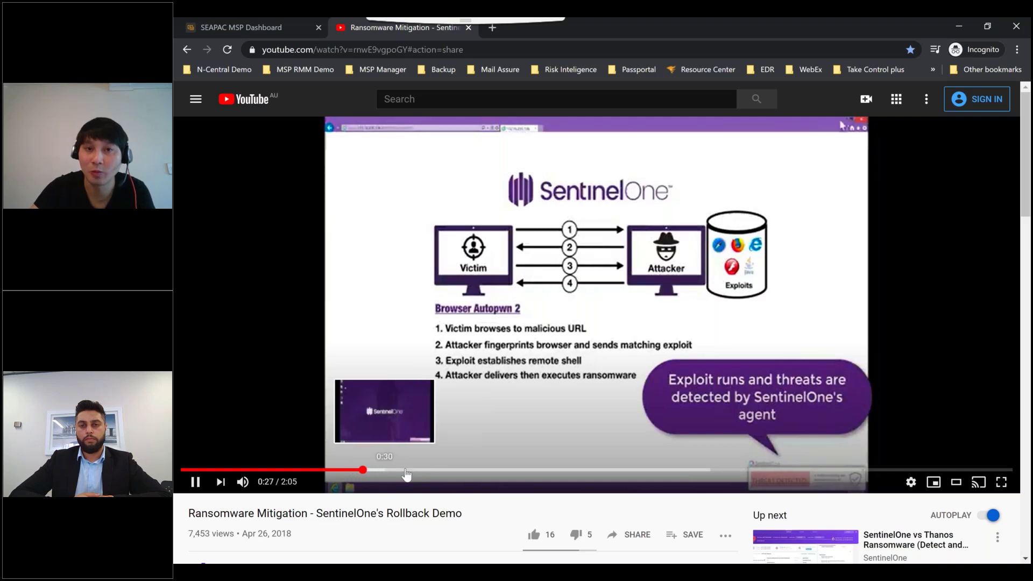
{"action": "left_click", "coordinate": [389, 470]}
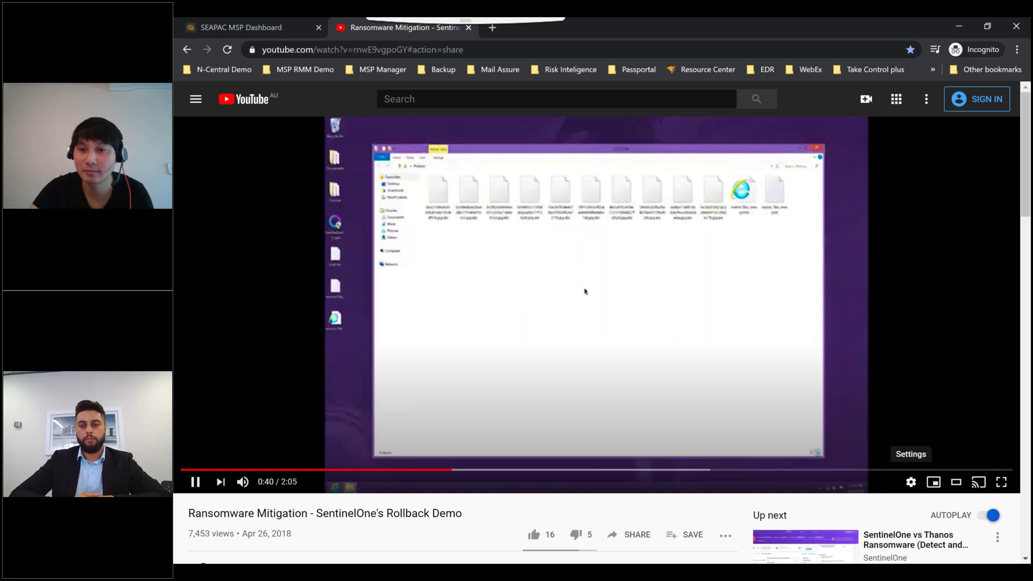
- Set the rollback demo video to a high-definition playback quality
{"action": "left_click", "coordinate": [911, 482]}
{"action": "left_click", "coordinate": [881, 445]}
{"action": "left_click", "coordinate": [882, 296]}
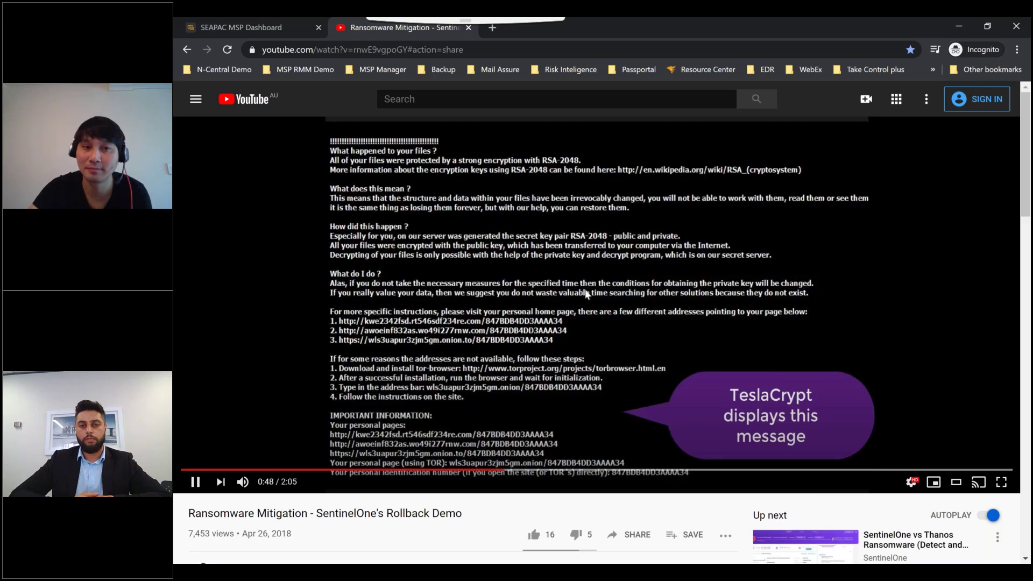
- Skip past the ransom messages to the management dashboard at about 1:08 and pause to examine the available mitigation actions
{"action": "left_click", "coordinate": [520, 471]}
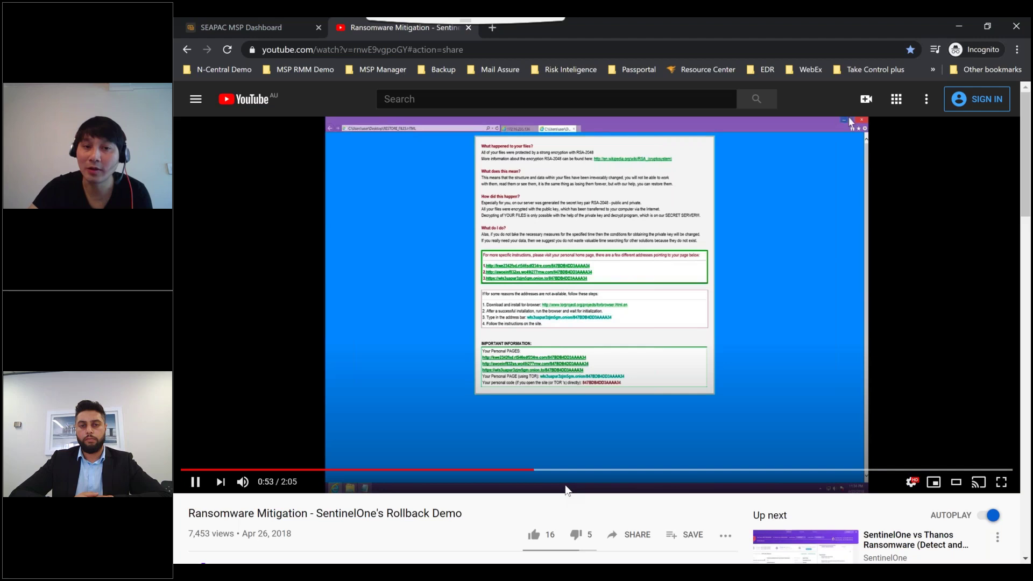
{"action": "left_click_drag", "start_coordinate": [551, 470], "coordinate": [594, 478]}
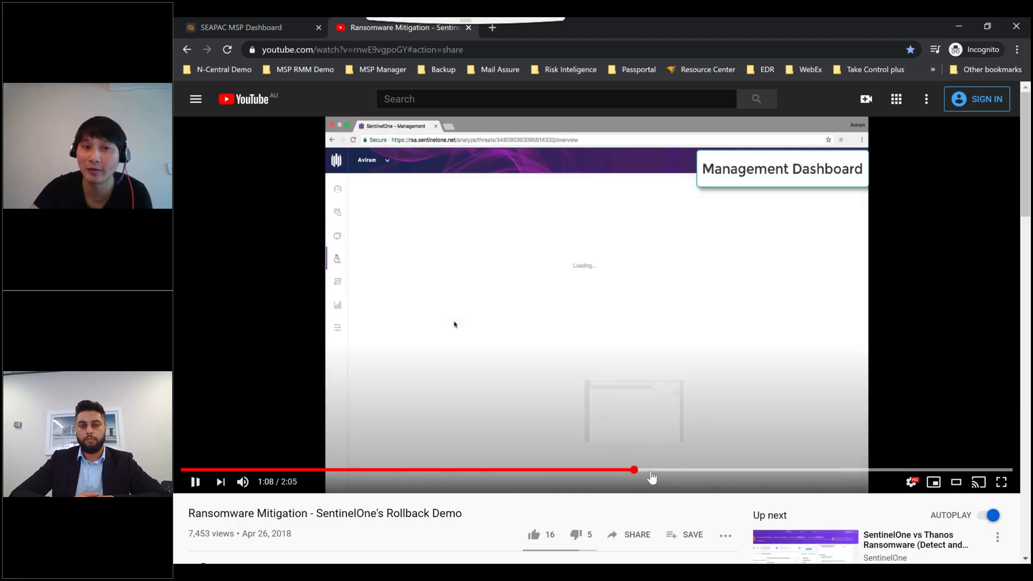
{"action": "left_click", "coordinate": [574, 366]}
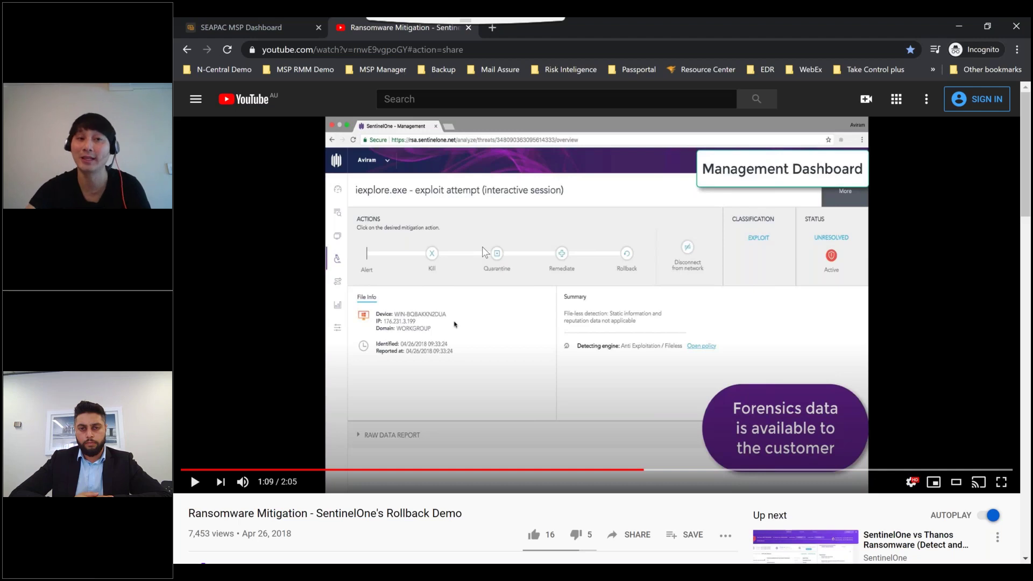
{"action": "left_click", "coordinate": [602, 353]}
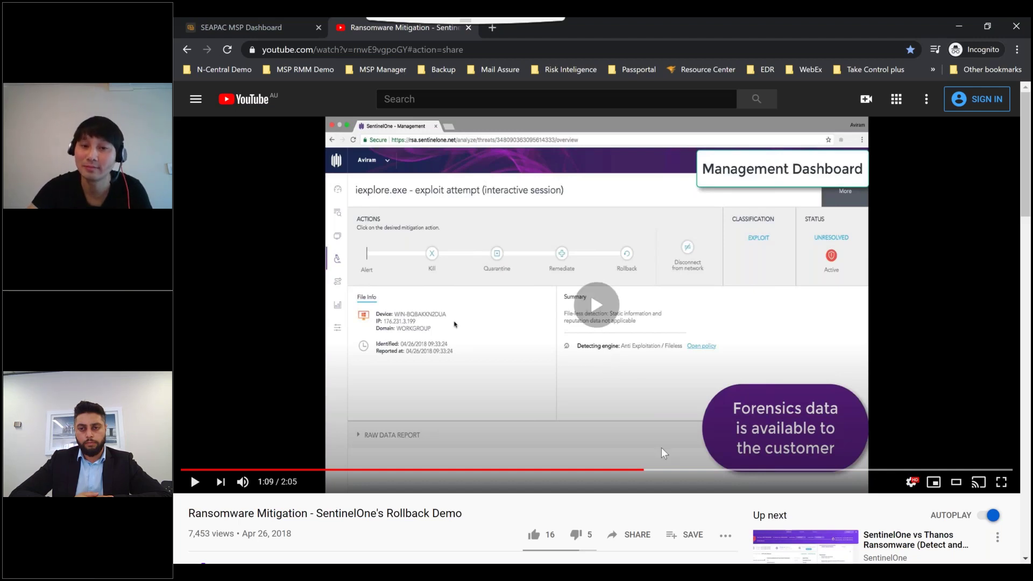
- Skip through the demo's process graph and raw data report to the recovered pictures folder, and pause the video near its end
{"action": "left_click", "coordinate": [681, 471]}
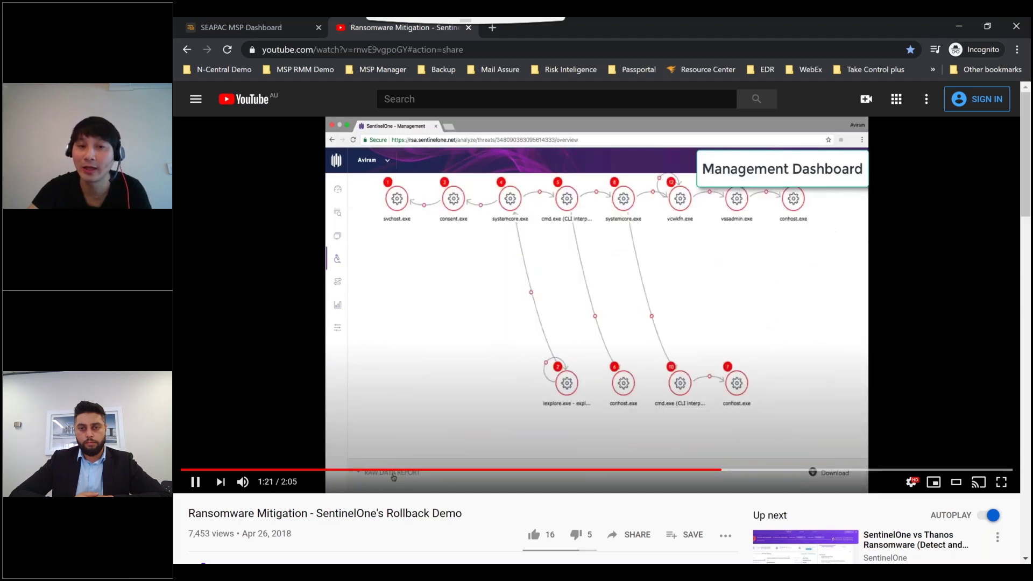
{"action": "left_click", "coordinate": [727, 471]}
{"action": "left_click", "coordinate": [755, 470]}
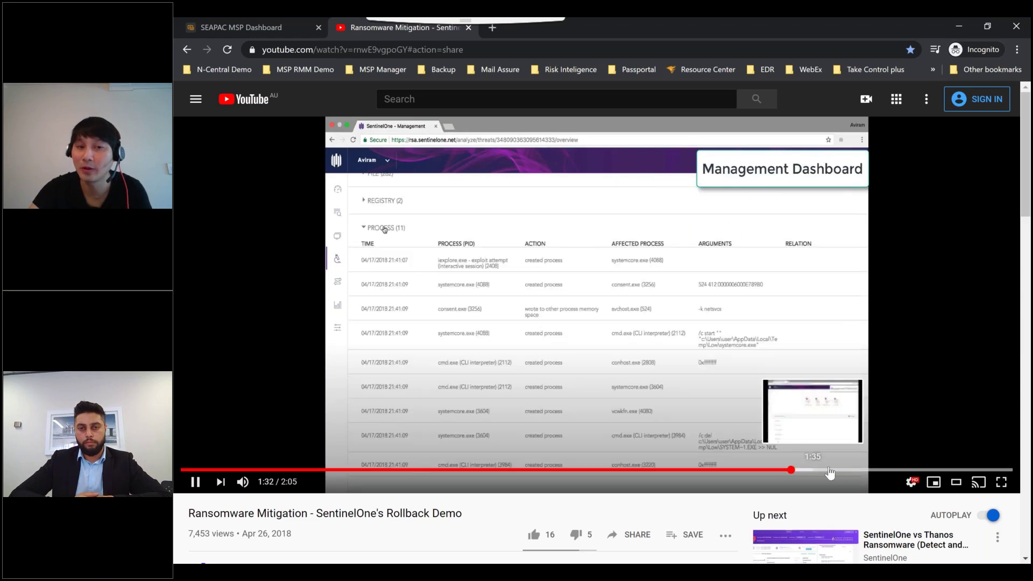
{"action": "left_click", "coordinate": [814, 470]}
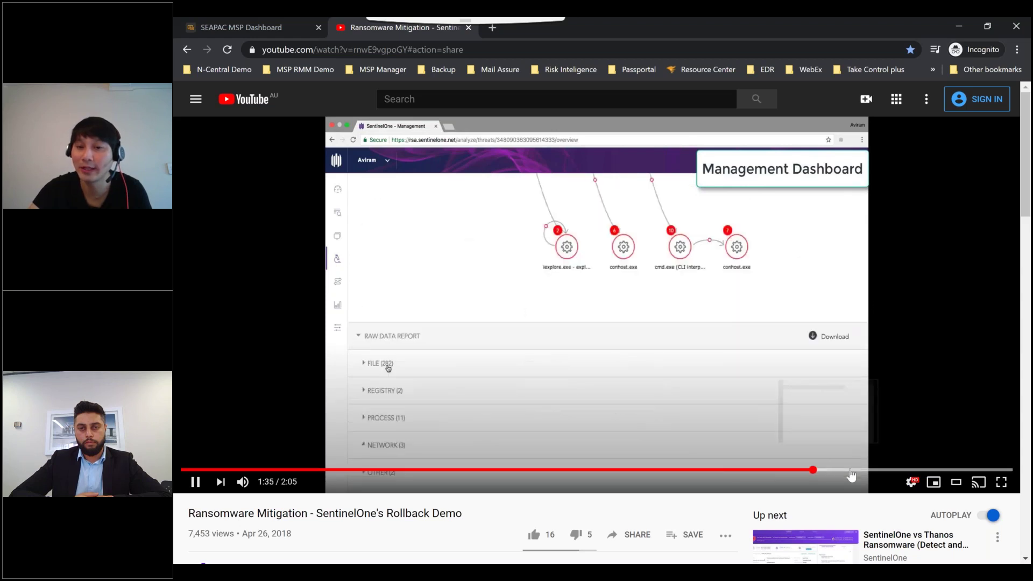
{"action": "left_click", "coordinate": [850, 471]}
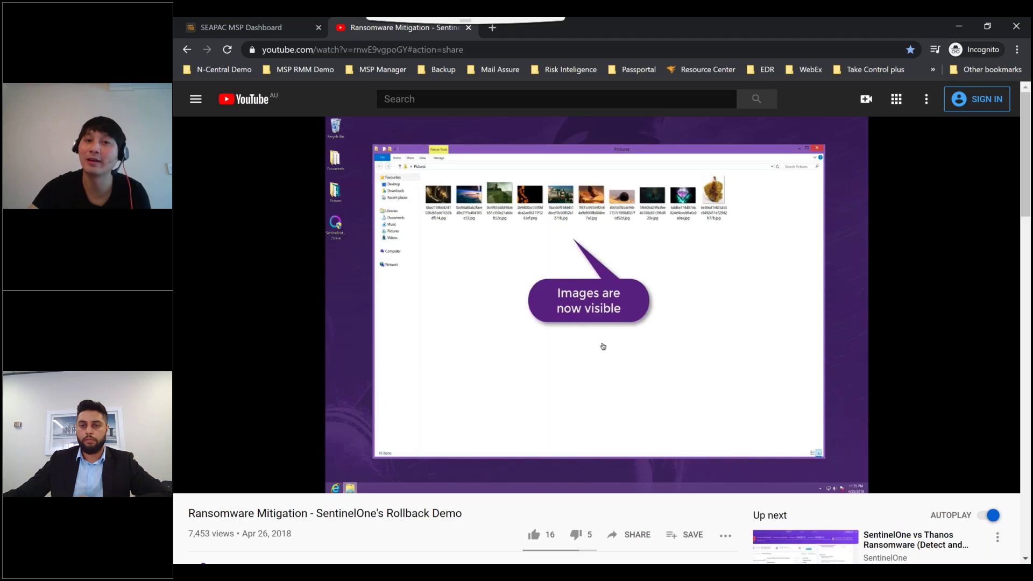
{"action": "mouse_move", "coordinate": [596, 289]}
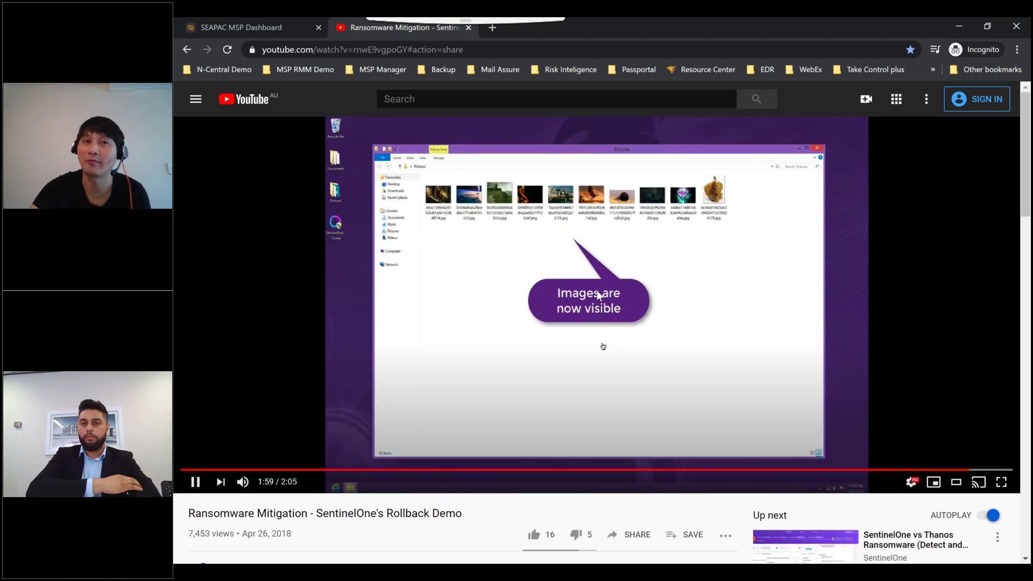
{"action": "left_click", "coordinate": [635, 299]}
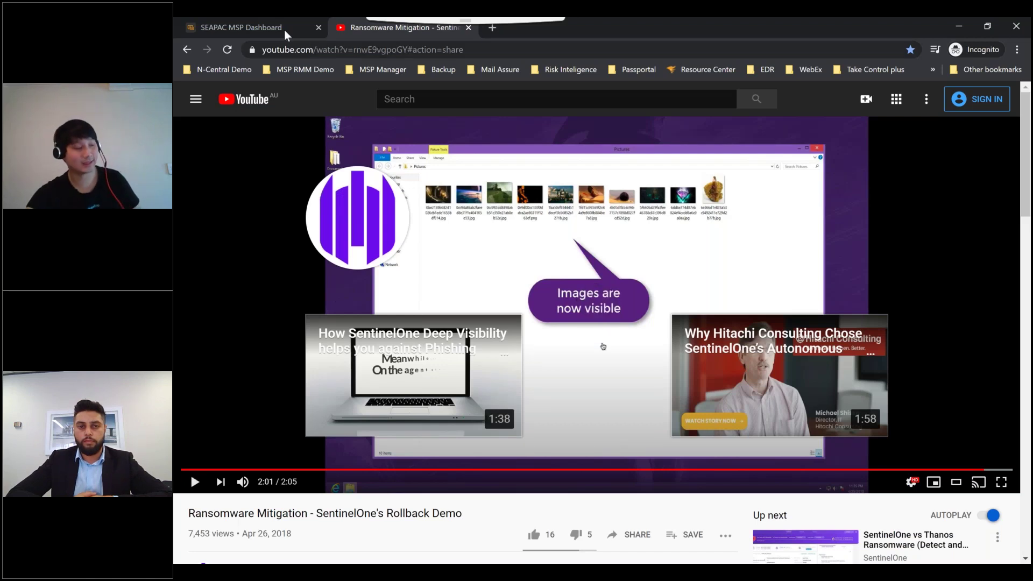
- Return to the RMM dashboard in the browser and open the Endpoint Detection & Response policies list
{"action": "left_click", "coordinate": [284, 30]}
{"action": "mouse_move", "coordinate": [189, 277]}
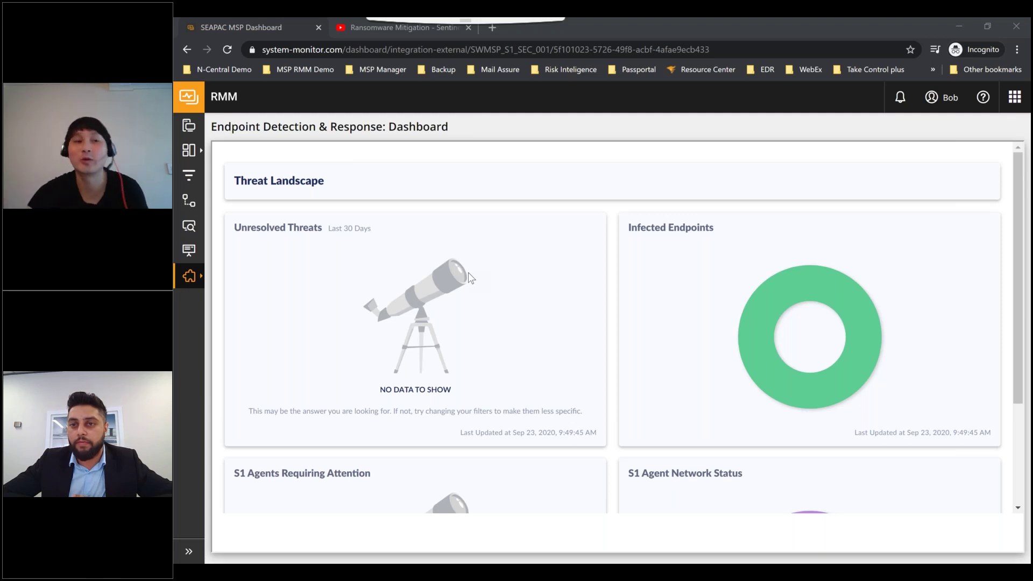
{"action": "mouse_move", "coordinate": [189, 276]}
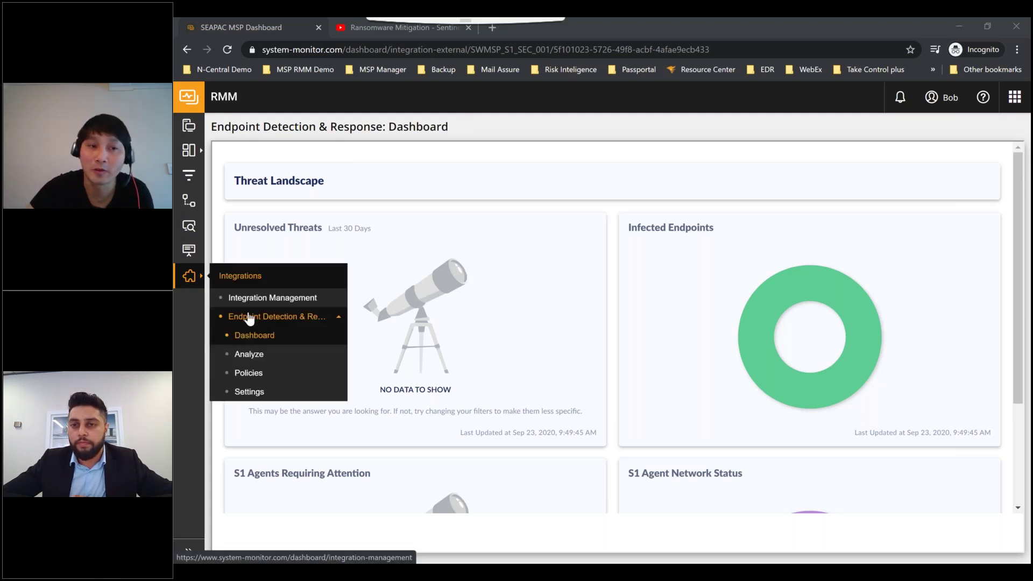
{"action": "left_click", "coordinate": [249, 373]}
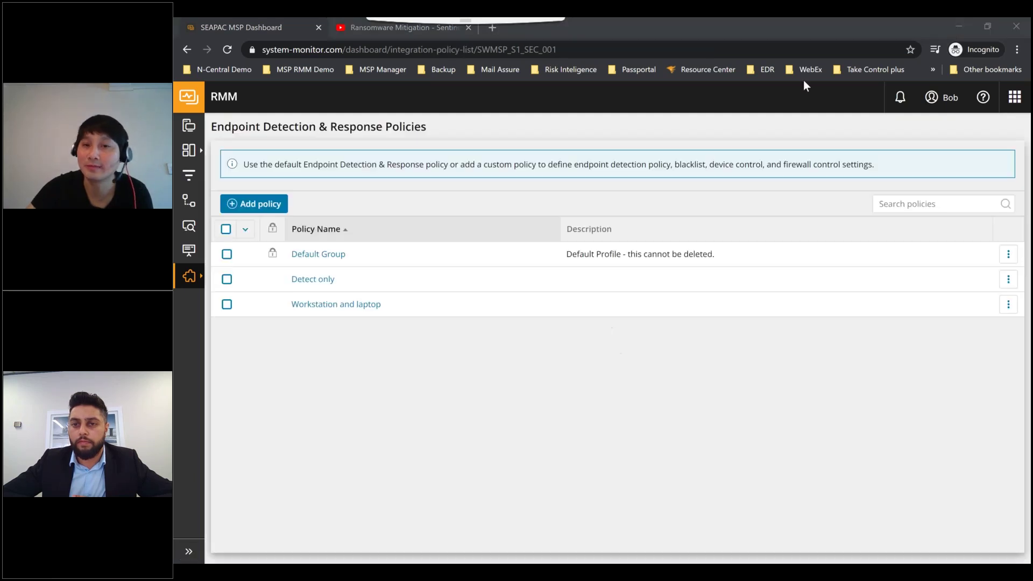
- Edit the "Workstation and laptop" policy, overriding its inherited settings, and set the protect level to Remediate
{"action": "left_click", "coordinate": [1009, 305]}
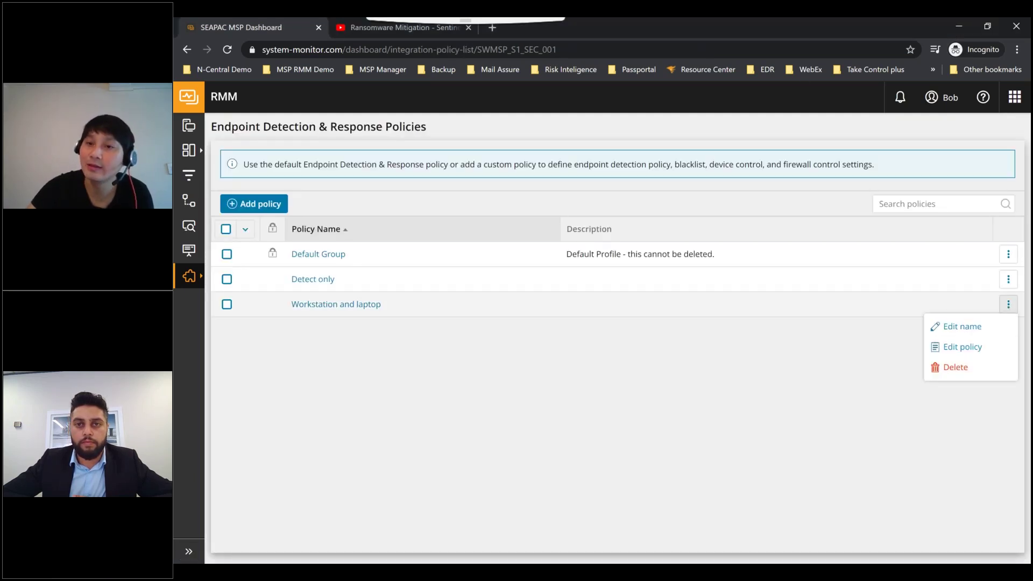
{"action": "left_click", "coordinate": [963, 346]}
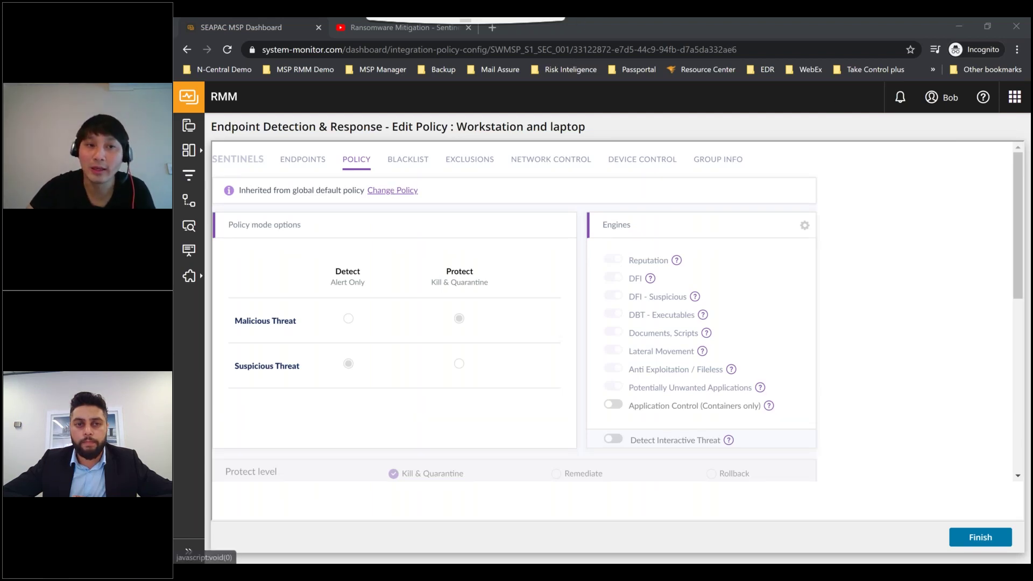
{"action": "left_click_drag", "start_coordinate": [393, 190], "coordinate": [336, 283]}
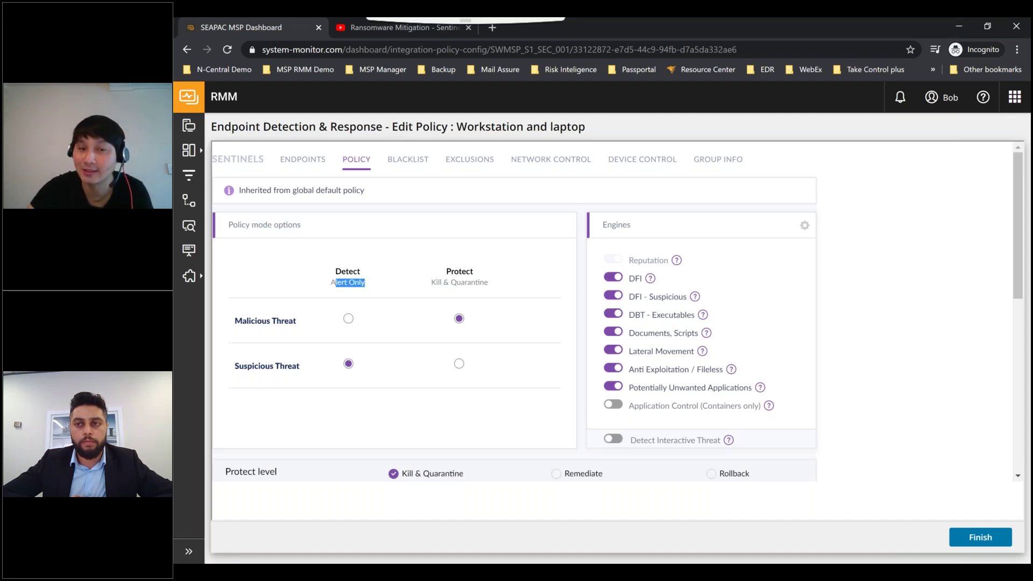
{"action": "scroll", "coordinate": [547, 441], "scroll_direction": "down", "scroll_amount": 1}
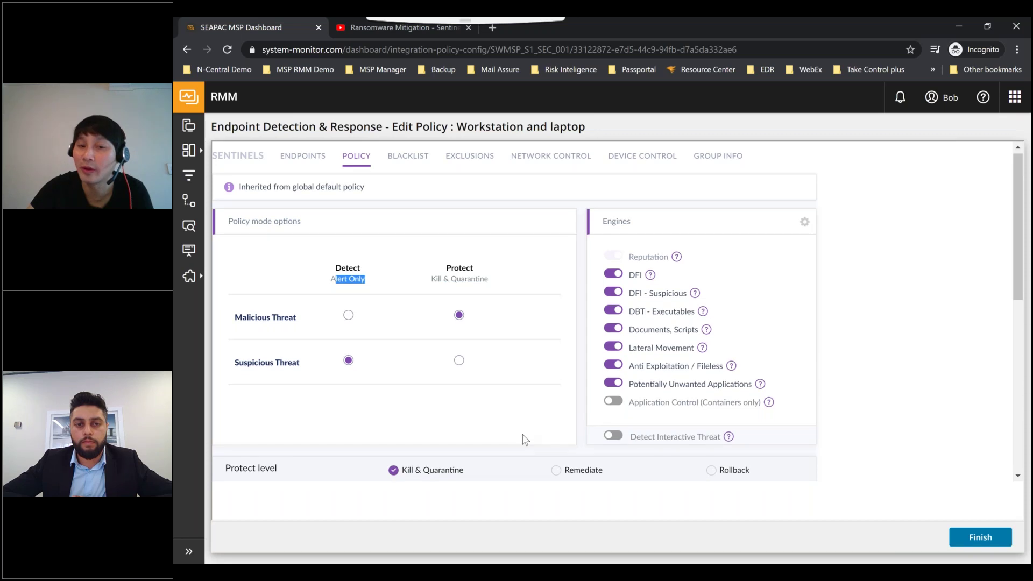
{"action": "left_click", "coordinate": [557, 458]}
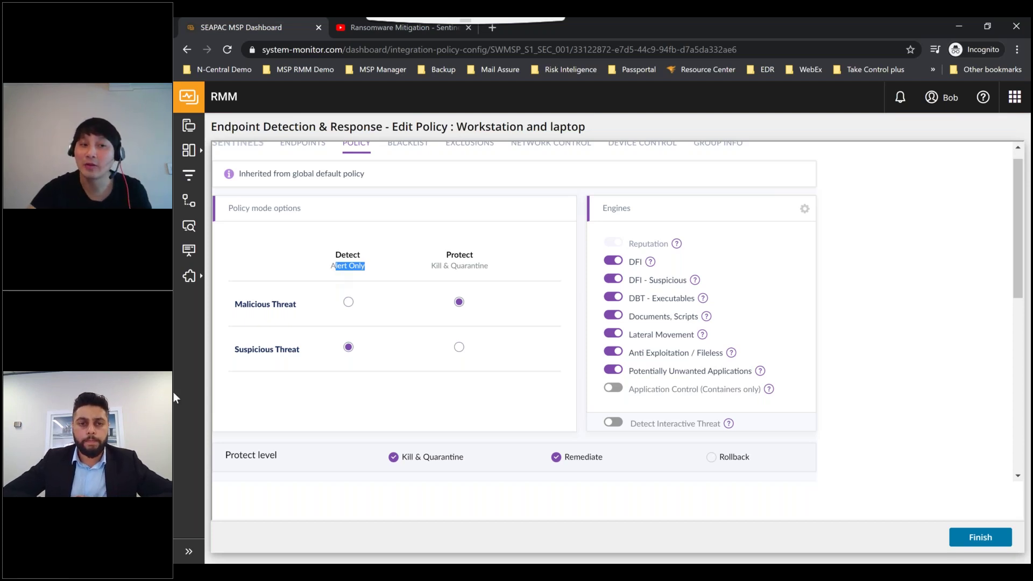
- Switch the policy mode for Suspicious Threat to Protect and enable the Application Control (Containers only) engine
{"action": "triple_click", "coordinate": [267, 349]}
{"action": "left_click", "coordinate": [450, 376]}
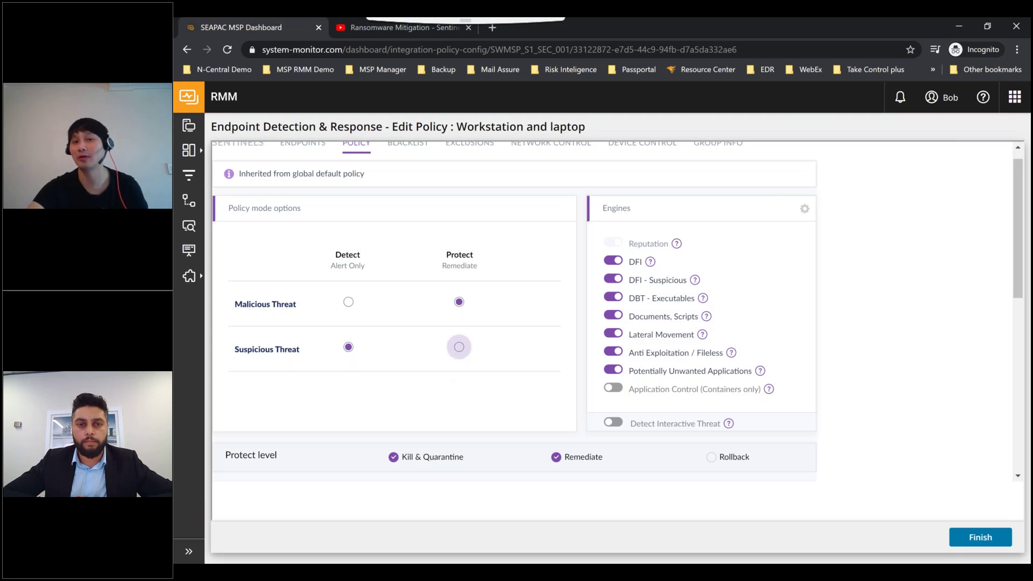
{"action": "left_click", "coordinate": [458, 347]}
{"action": "left_click", "coordinate": [598, 379]}
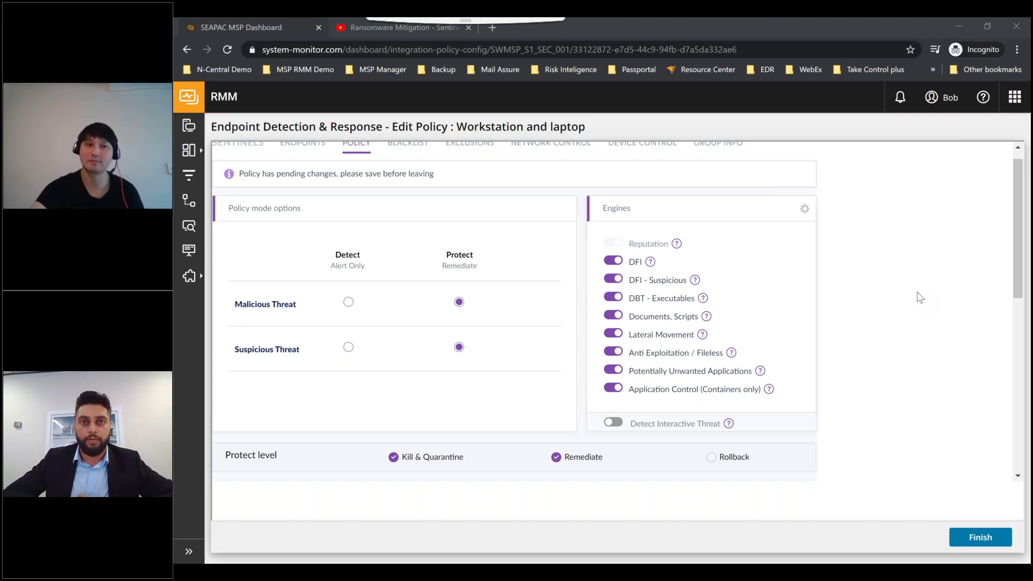
- Leave the policy editor without saving and look through the threats list on the Endpoint Detection & Response Analyze page
{"action": "left_click", "coordinate": [184, 131]}
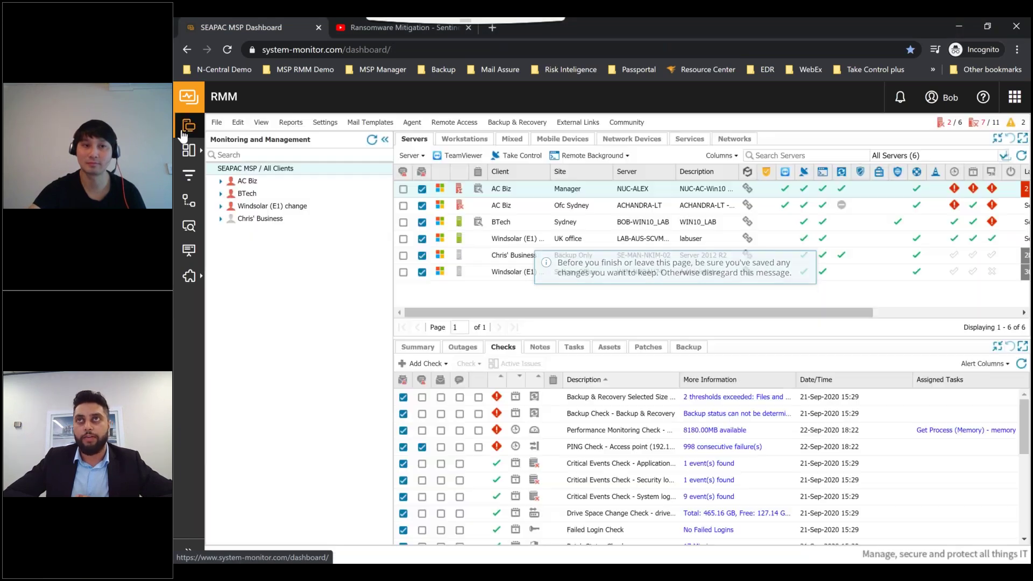
{"action": "mouse_move", "coordinate": [187, 275]}
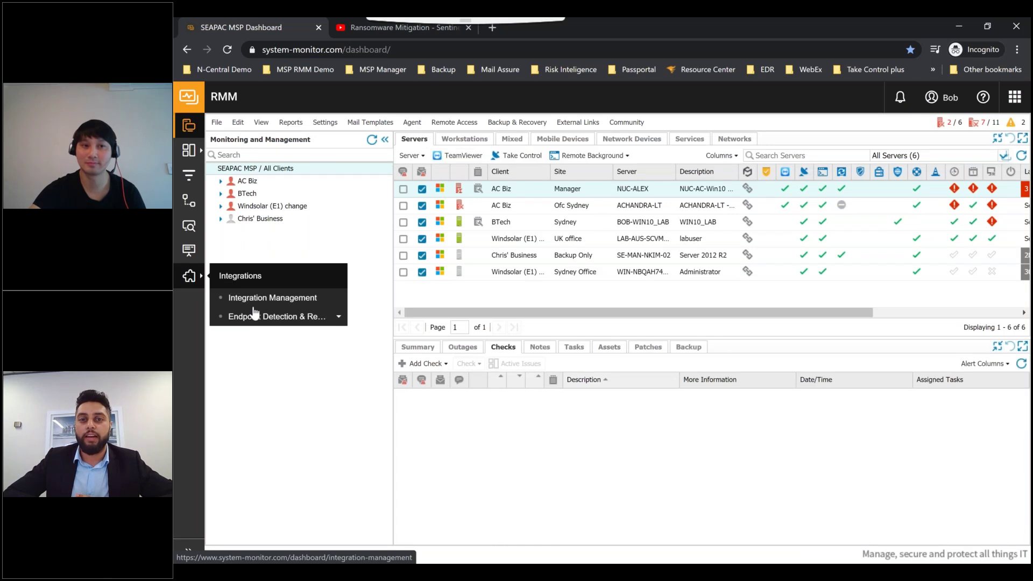
{"action": "left_click", "coordinate": [255, 311]}
{"action": "left_click", "coordinate": [254, 317]}
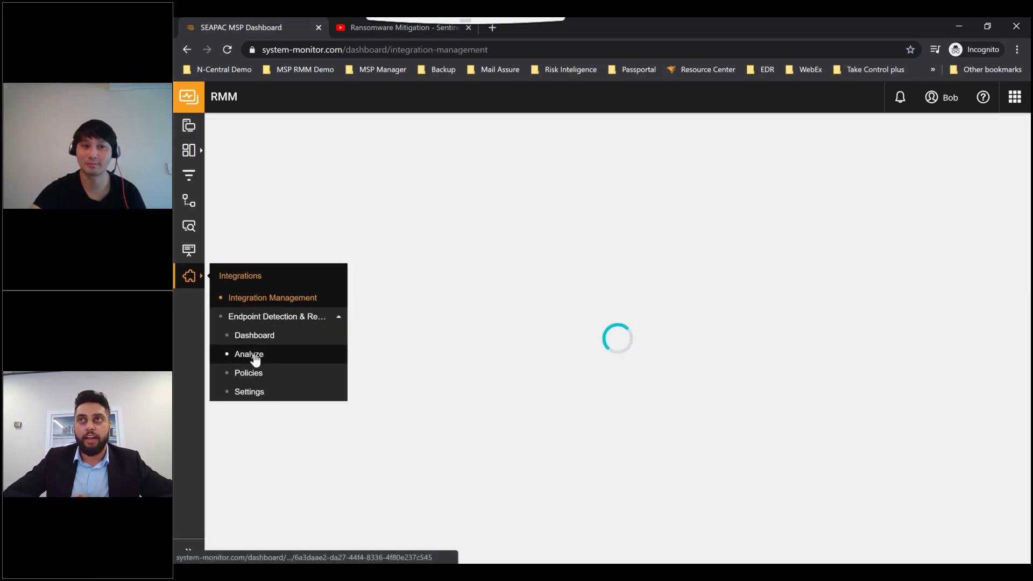
{"action": "left_click", "coordinate": [255, 357]}
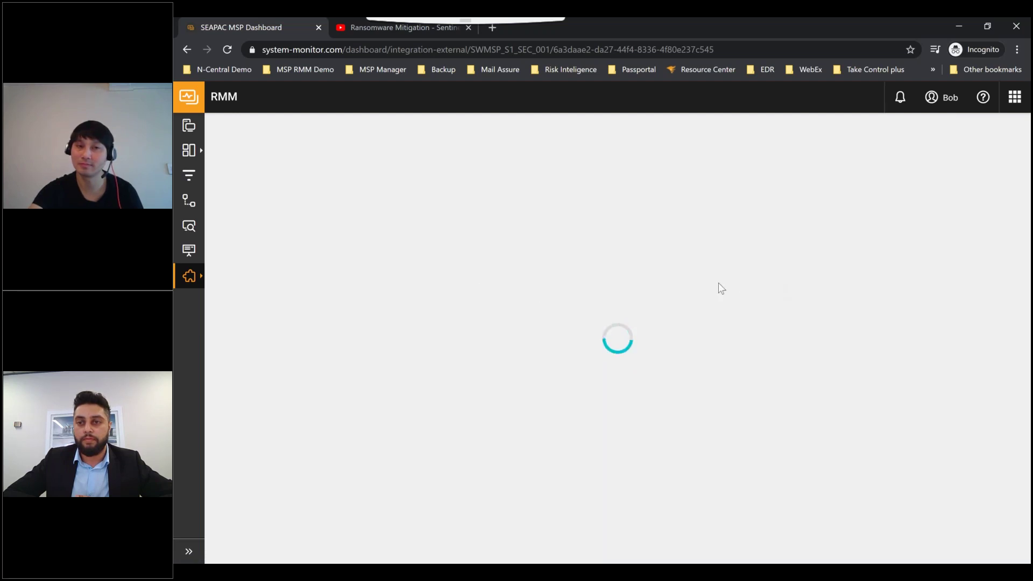
{"action": "mouse_move", "coordinate": [189, 276]}
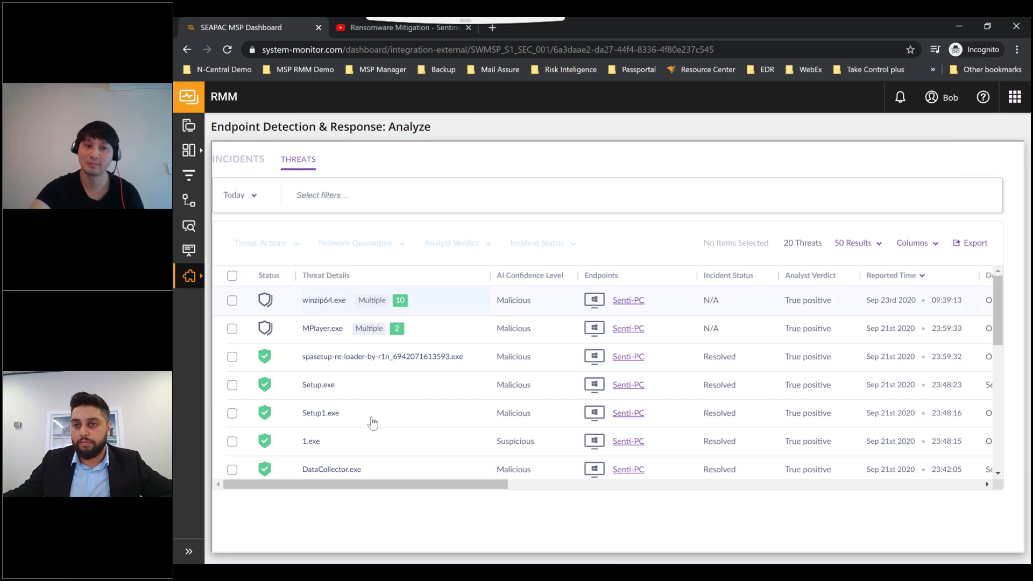
{"action": "scroll", "coordinate": [382, 435], "scroll_direction": "down", "scroll_amount": 2}
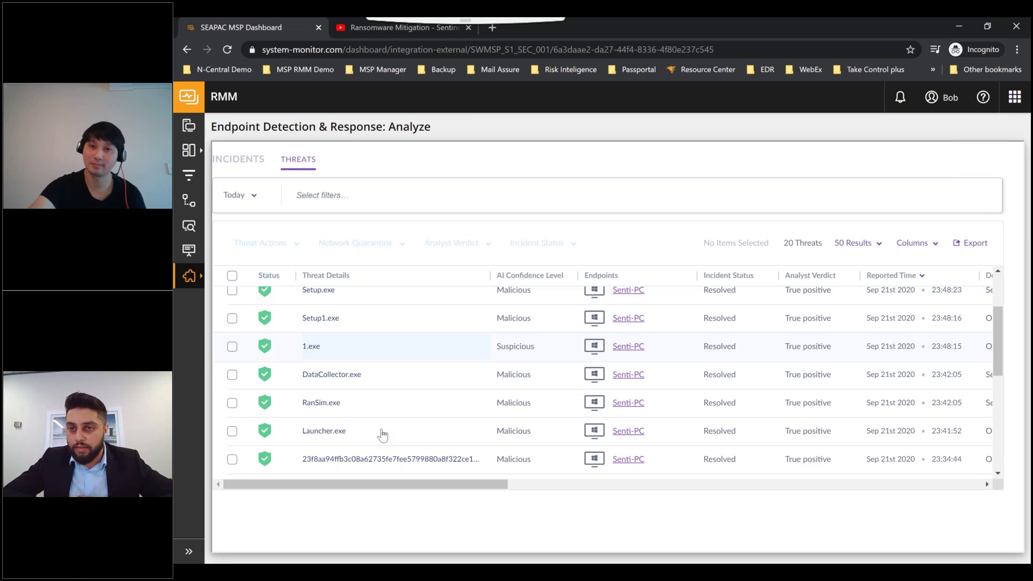
{"action": "scroll", "coordinate": [383, 435], "scroll_direction": "down", "scroll_amount": 1}
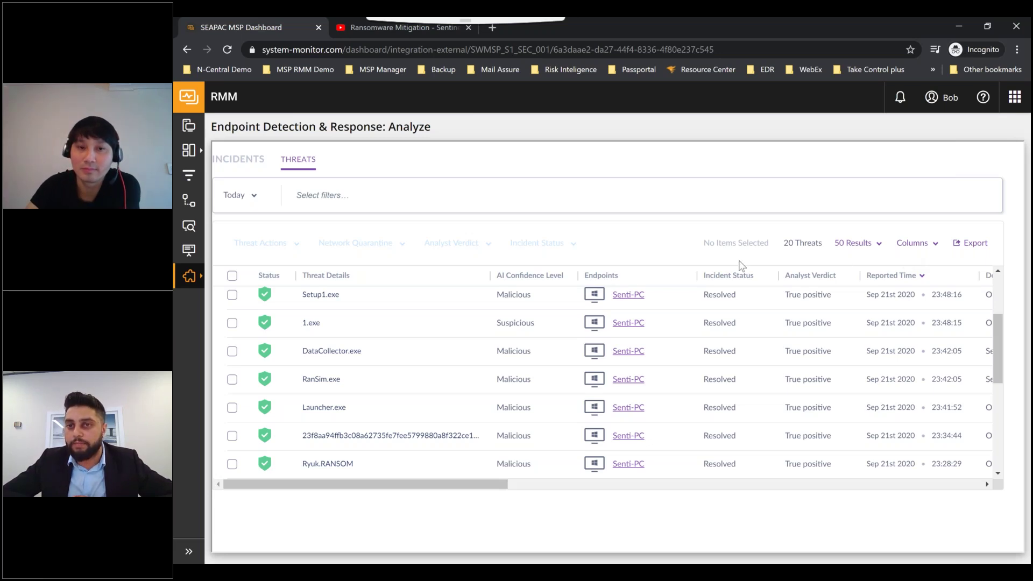
{"action": "scroll", "coordinate": [473, 347], "scroll_direction": "up", "scroll_amount": 3}
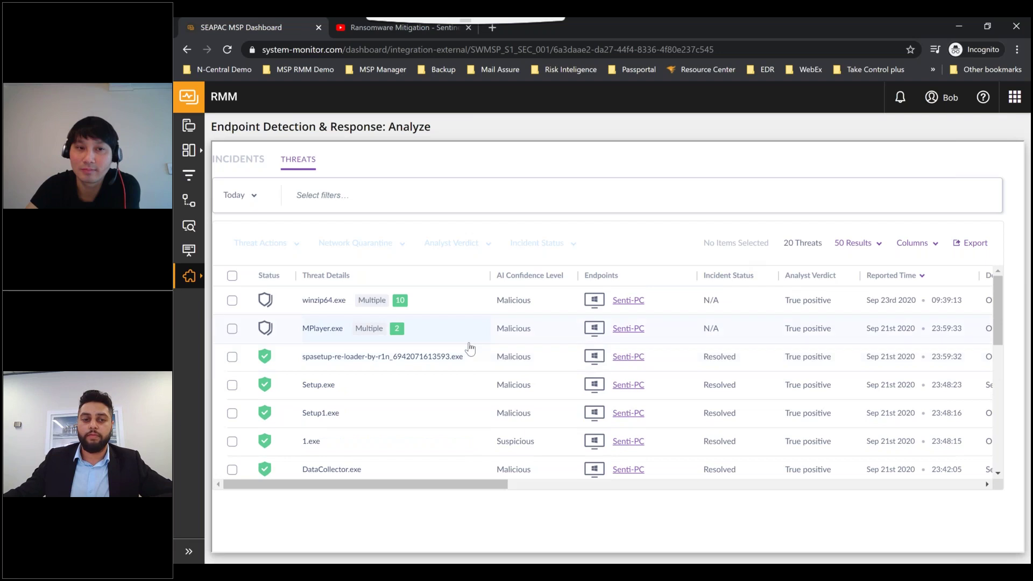